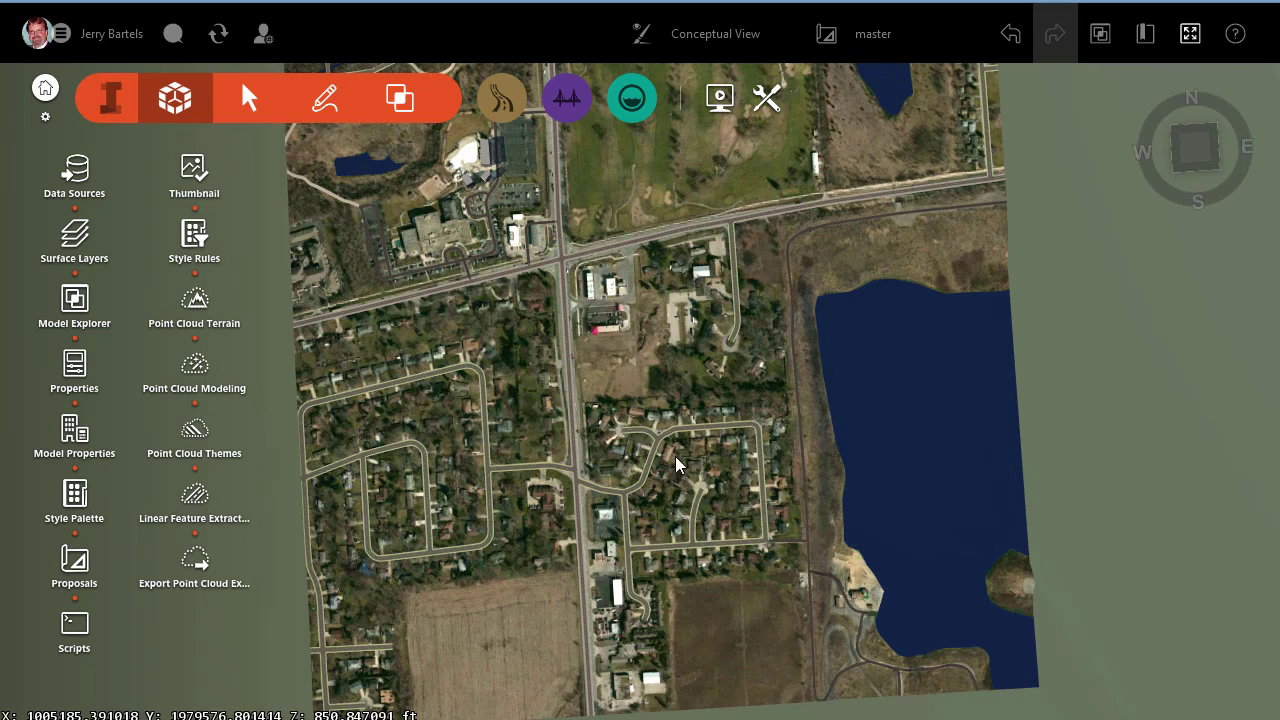
Check street names in the InfraWorks aerial model, then move to RoadNames.dwg in Civil 3D
mouse_move(699, 433)
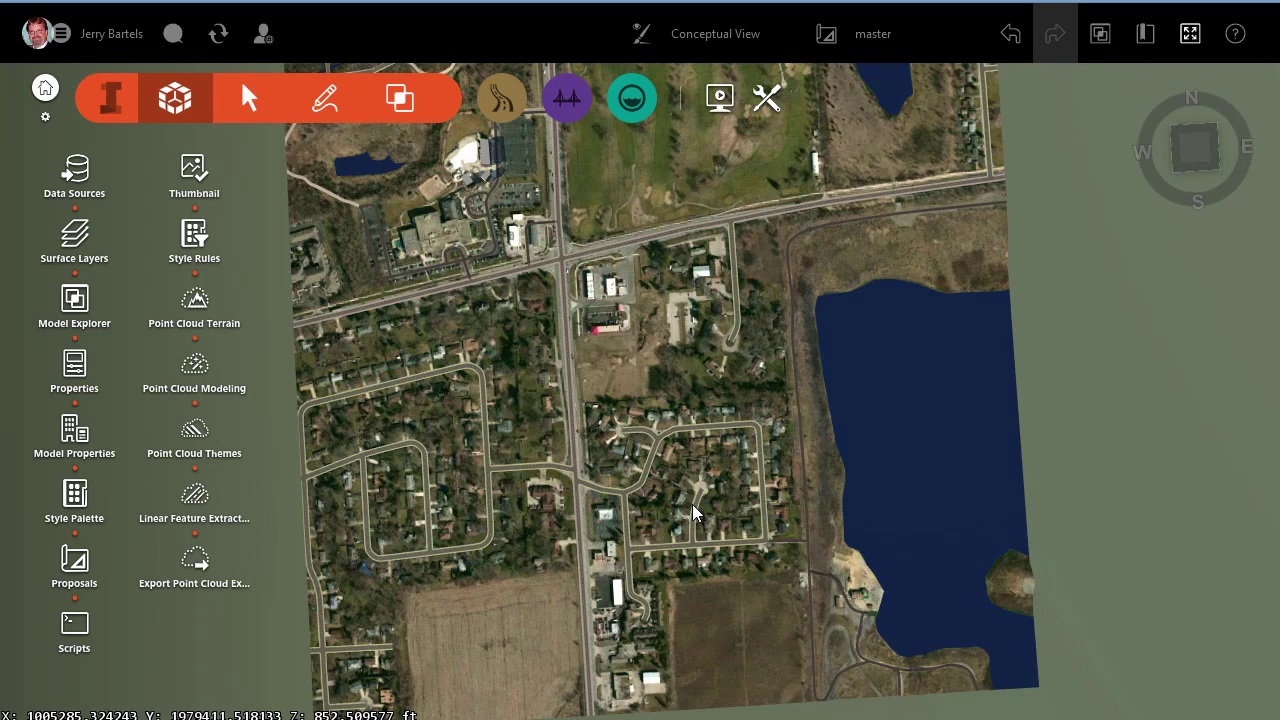
mouse_move(697, 514)
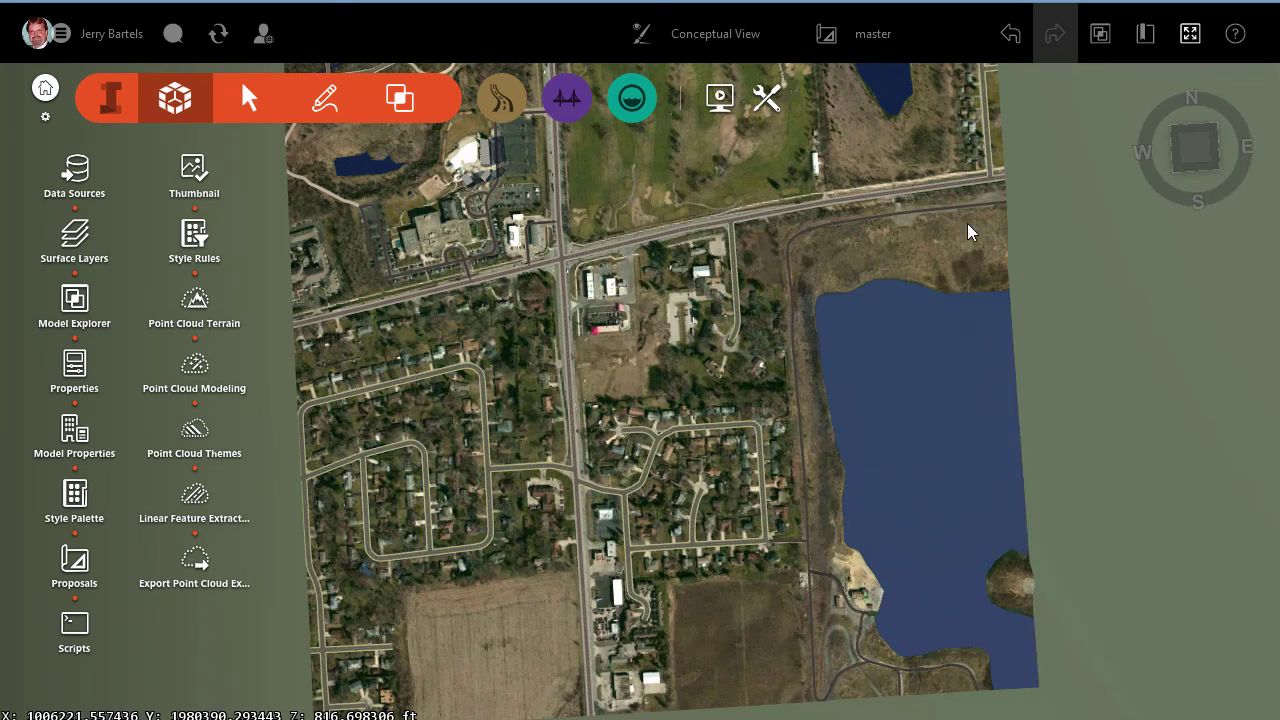
click(1228, 2)
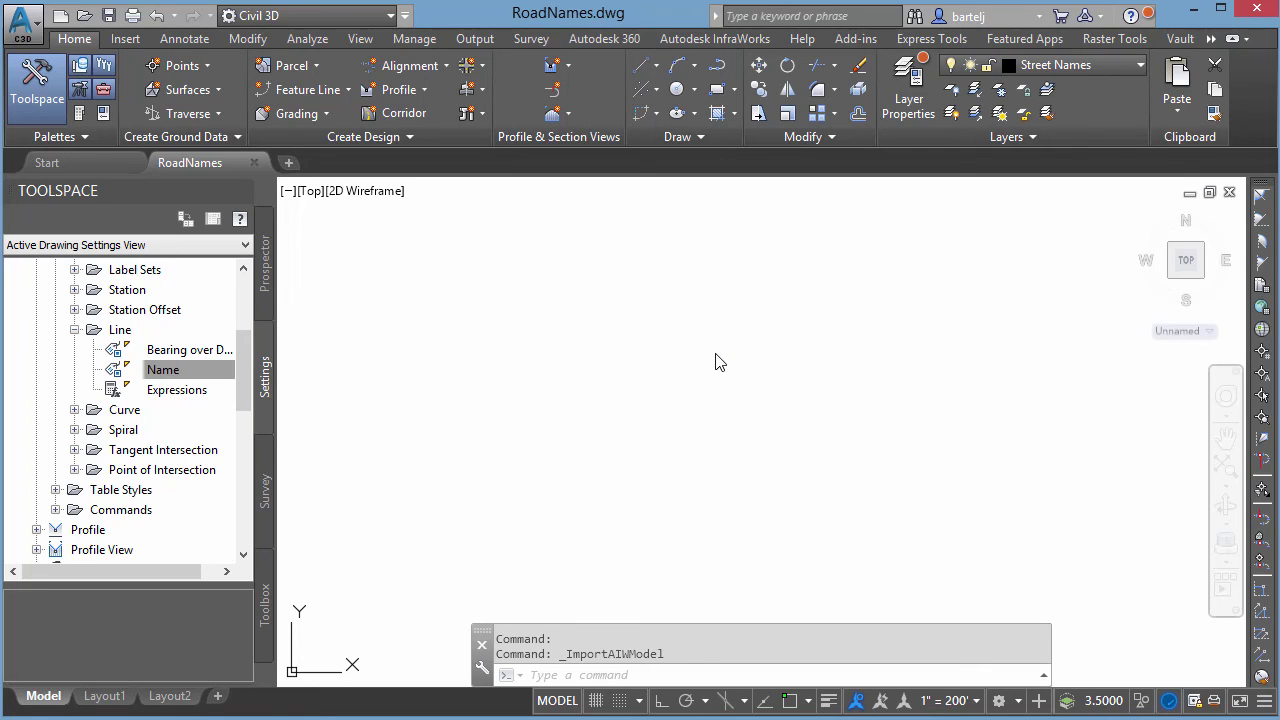
drag(244, 348, 252, 283)
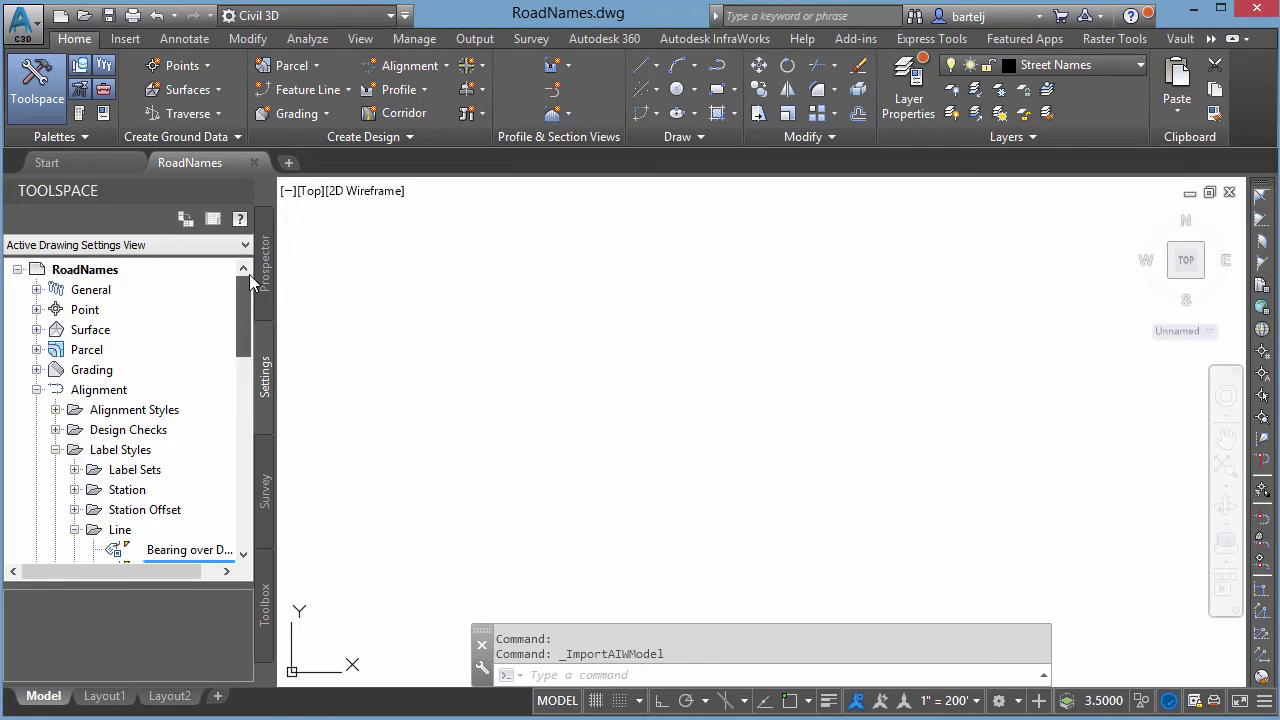
right_click(100, 270)
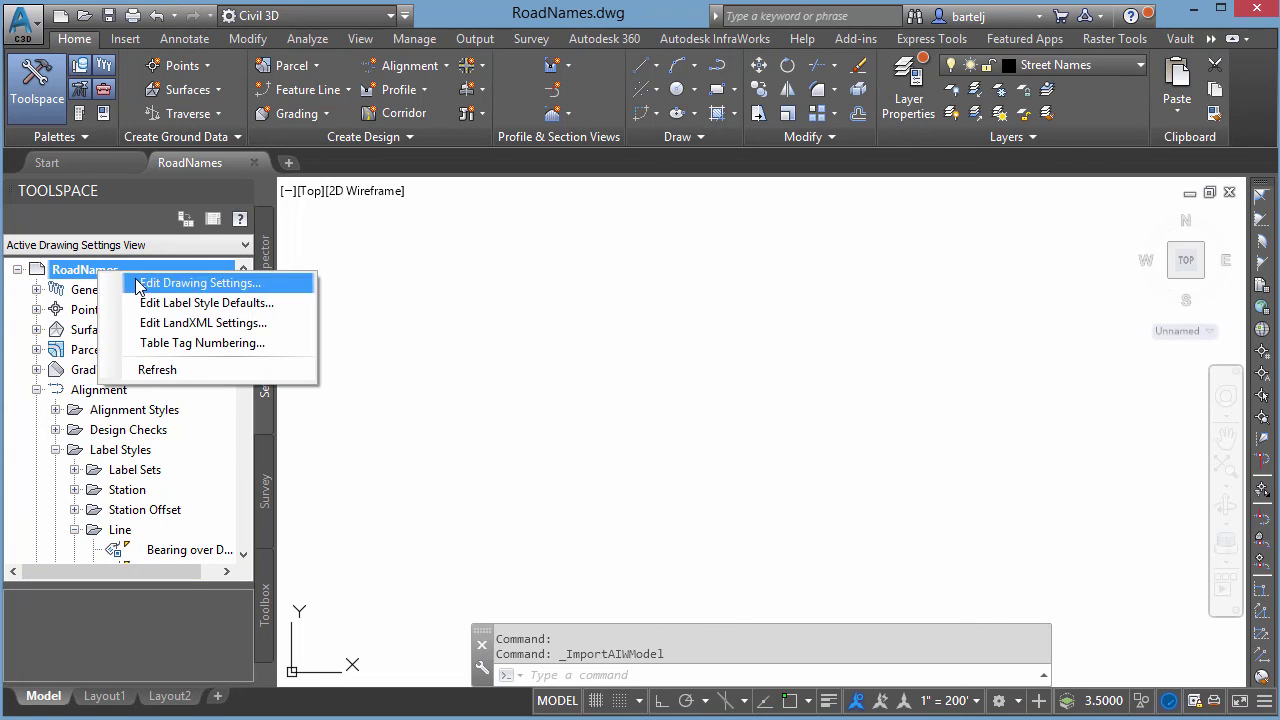
click(139, 285)
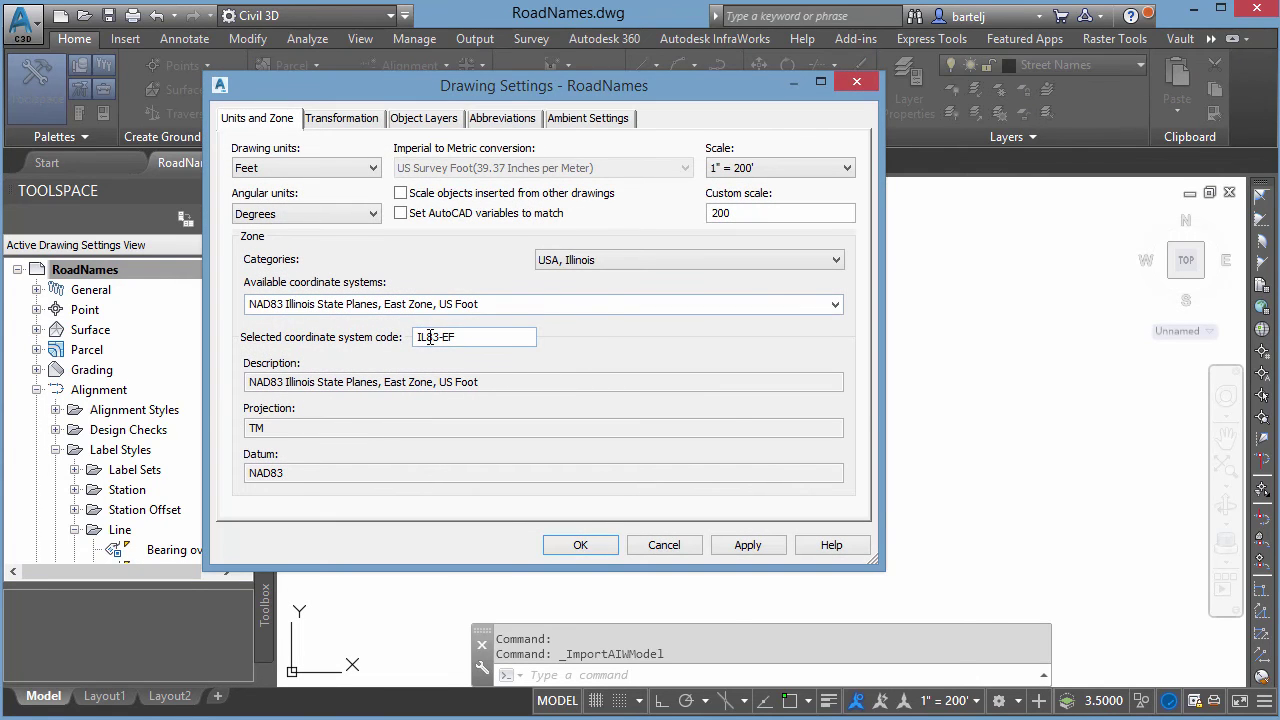
click(664, 545)
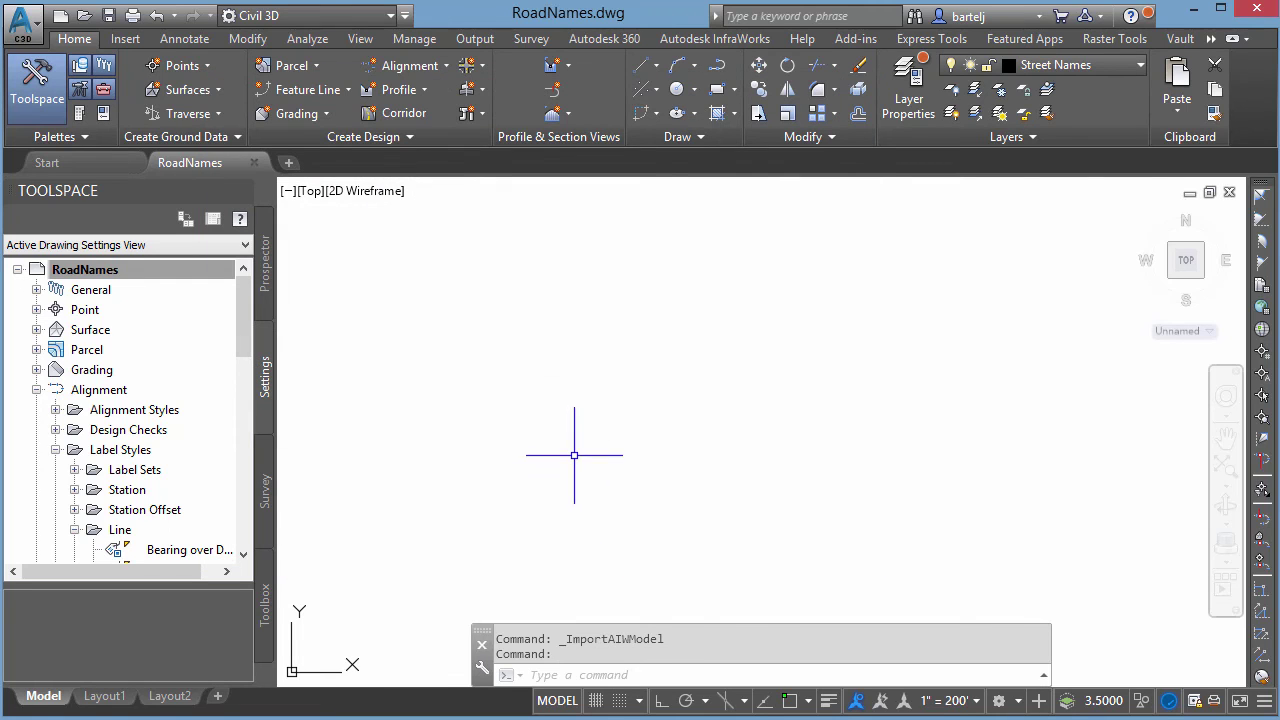
scroll(247, 333, down, 3)
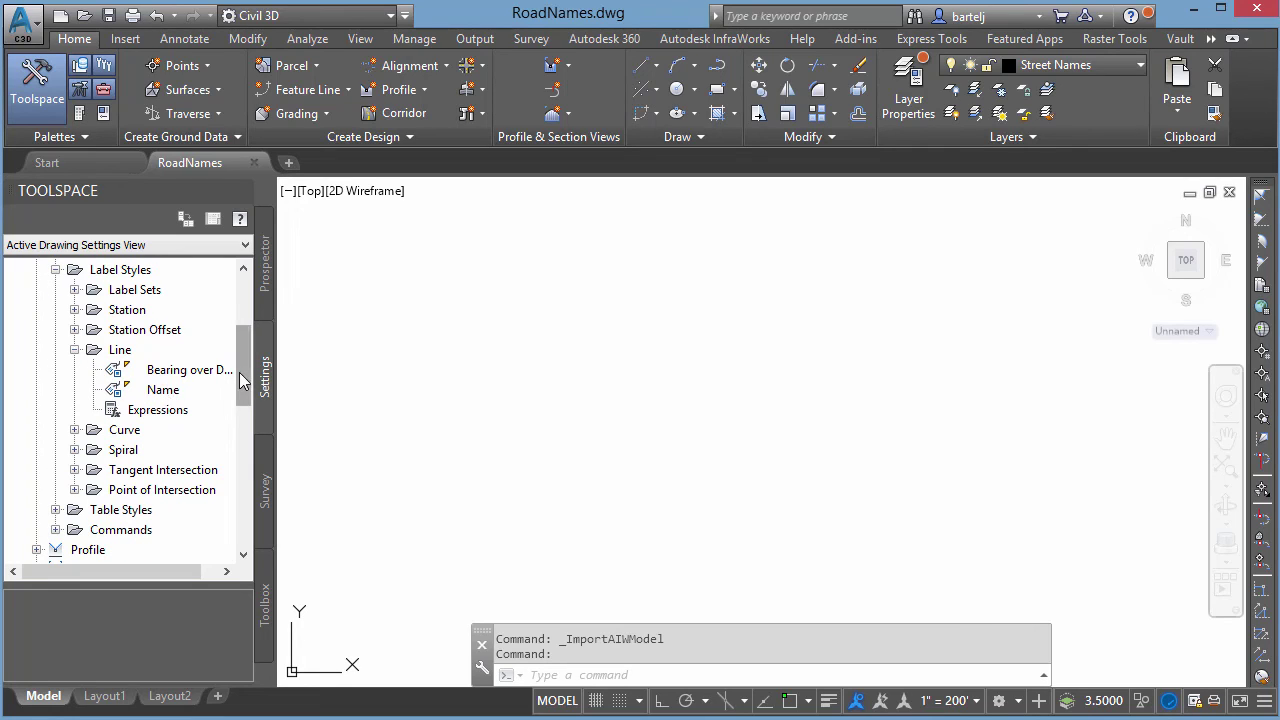
scroll(246, 366, up, 1)
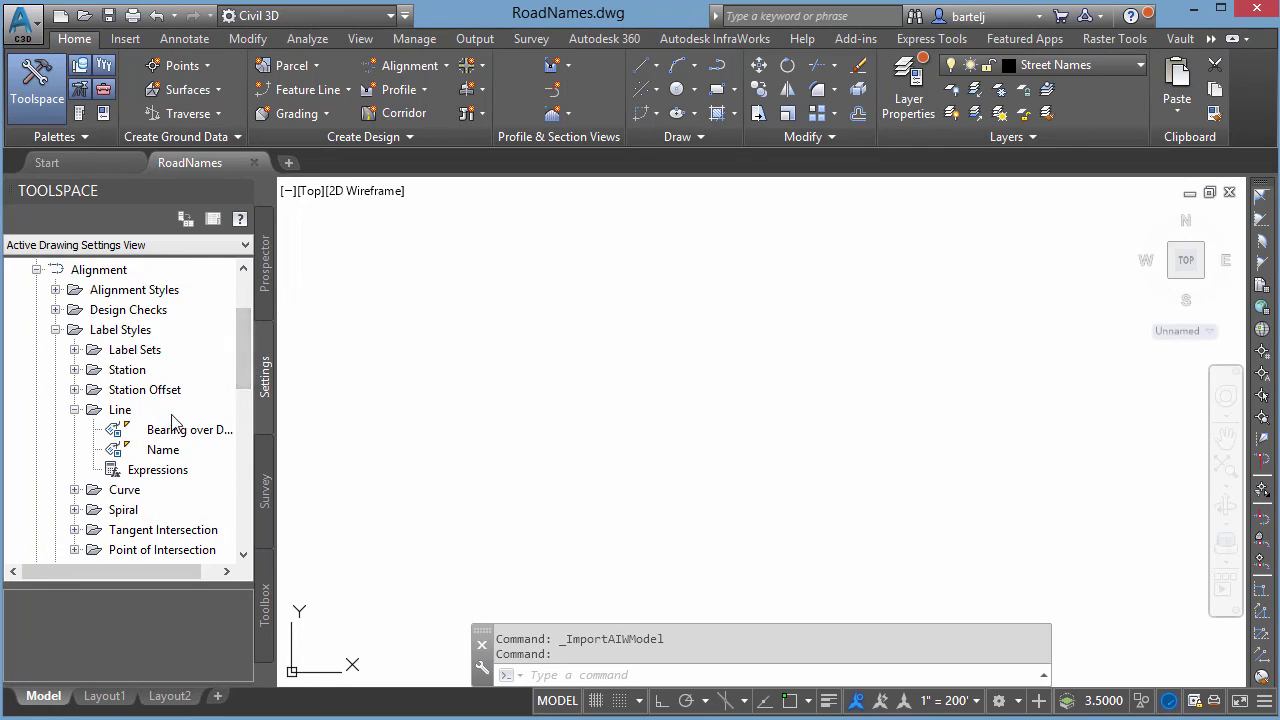
mouse_move(170, 460)
drag(247, 363, 247, 333)
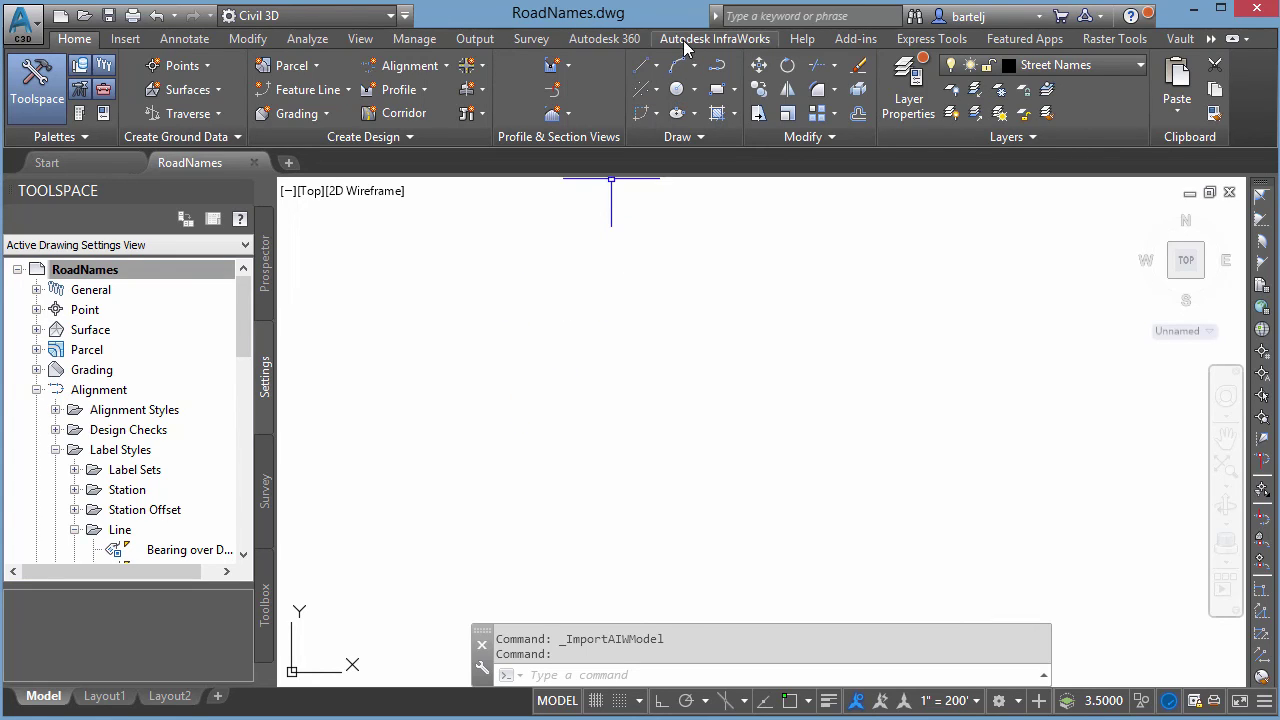
Choose East Dundee.sqlite as the InfraWorks model to import
click(687, 40)
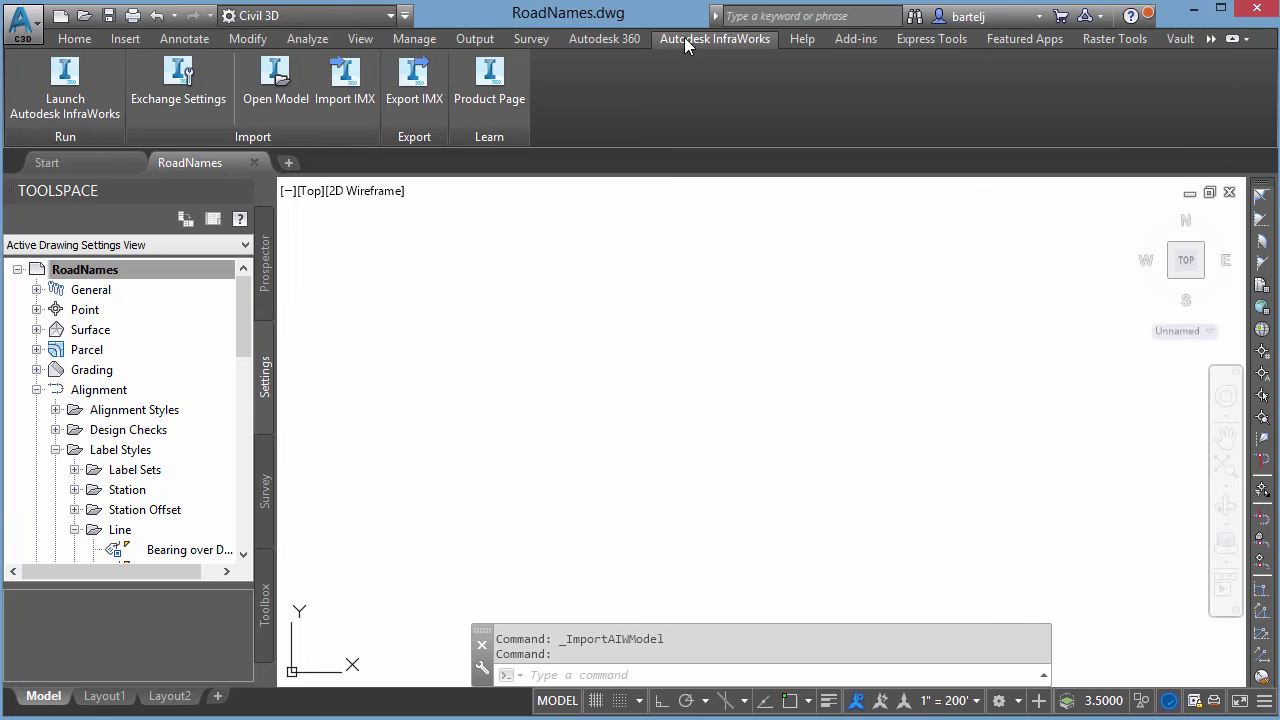
click(280, 85)
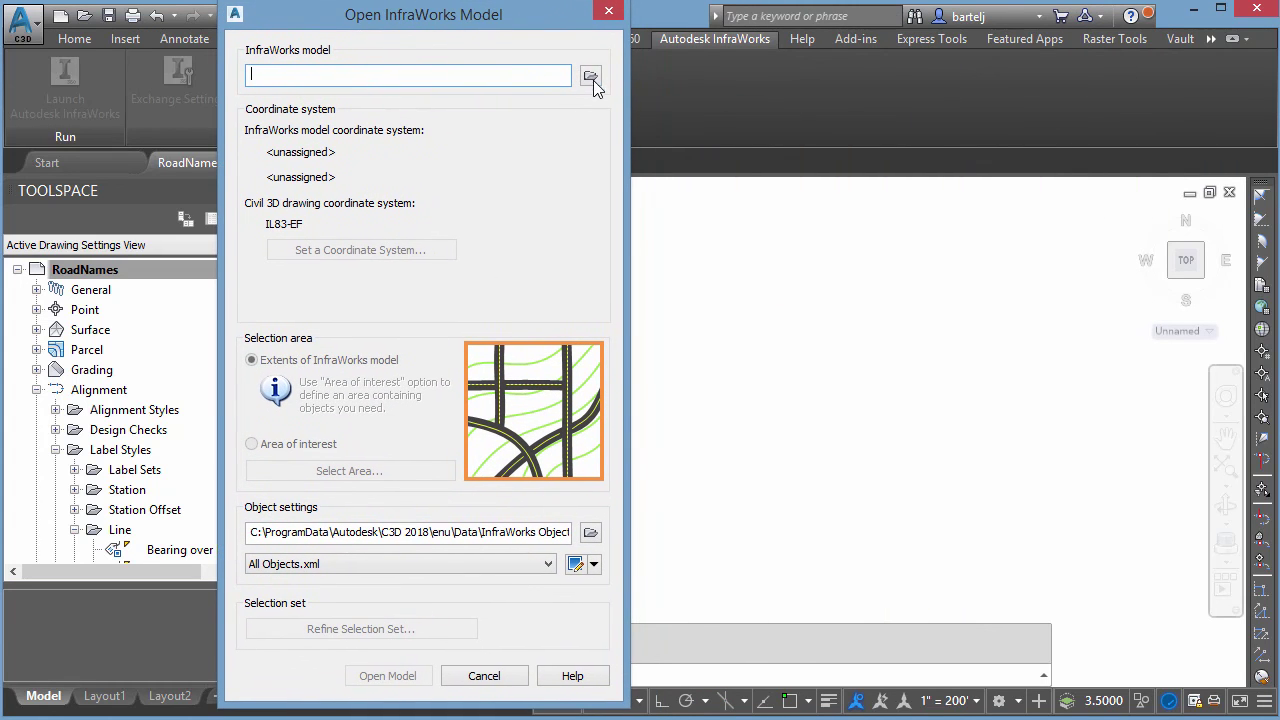
click(590, 77)
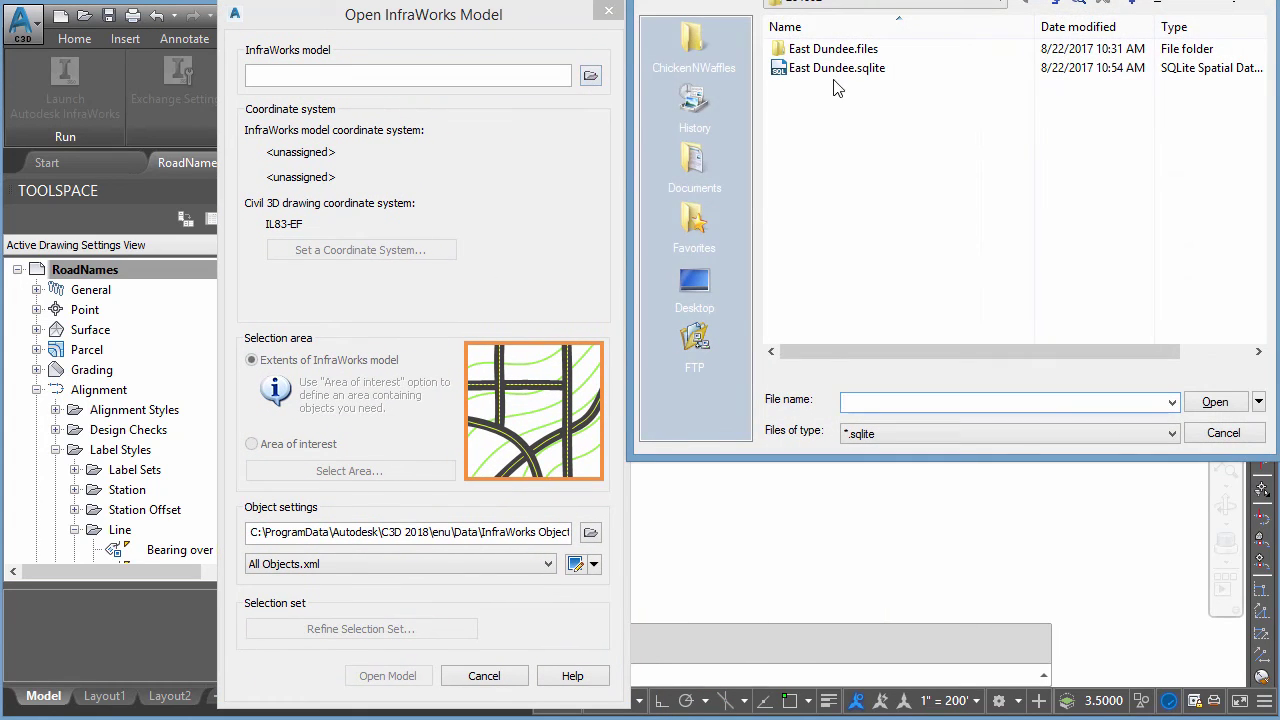
click(768, 142)
click(1149, 478)
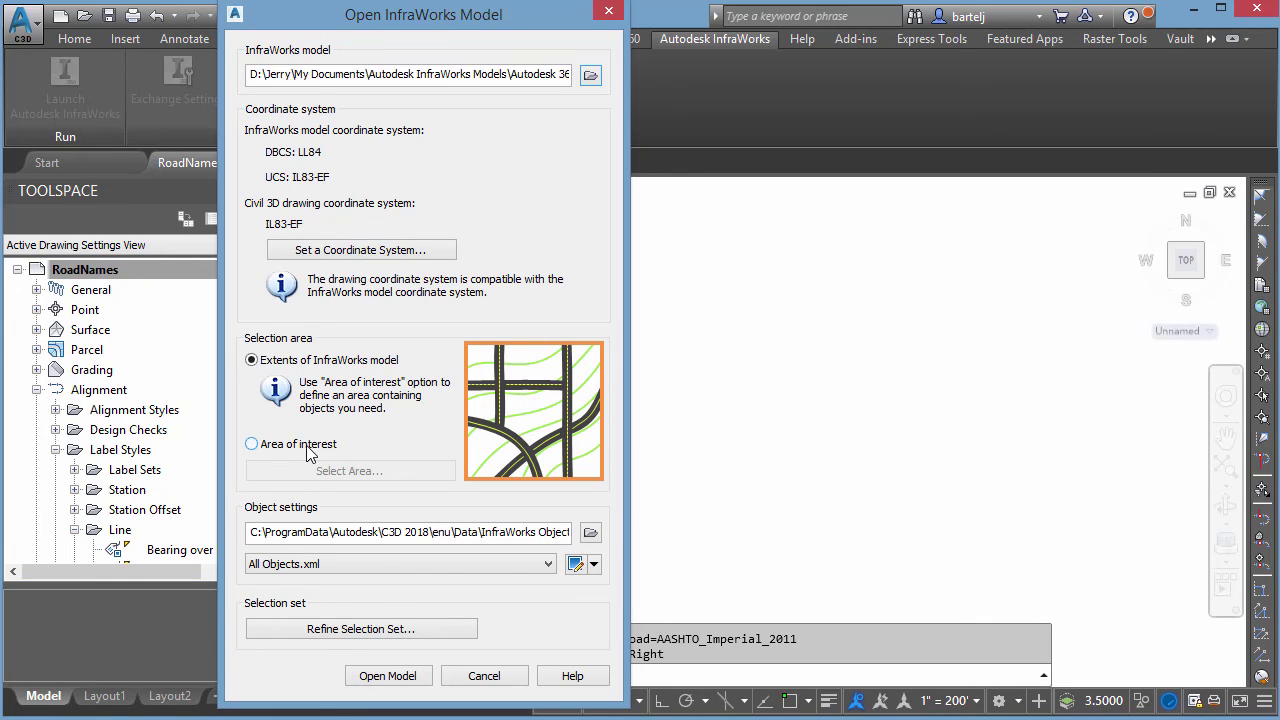
Draw a rectangular area of interest from below Park St to north of the highway
click(252, 446)
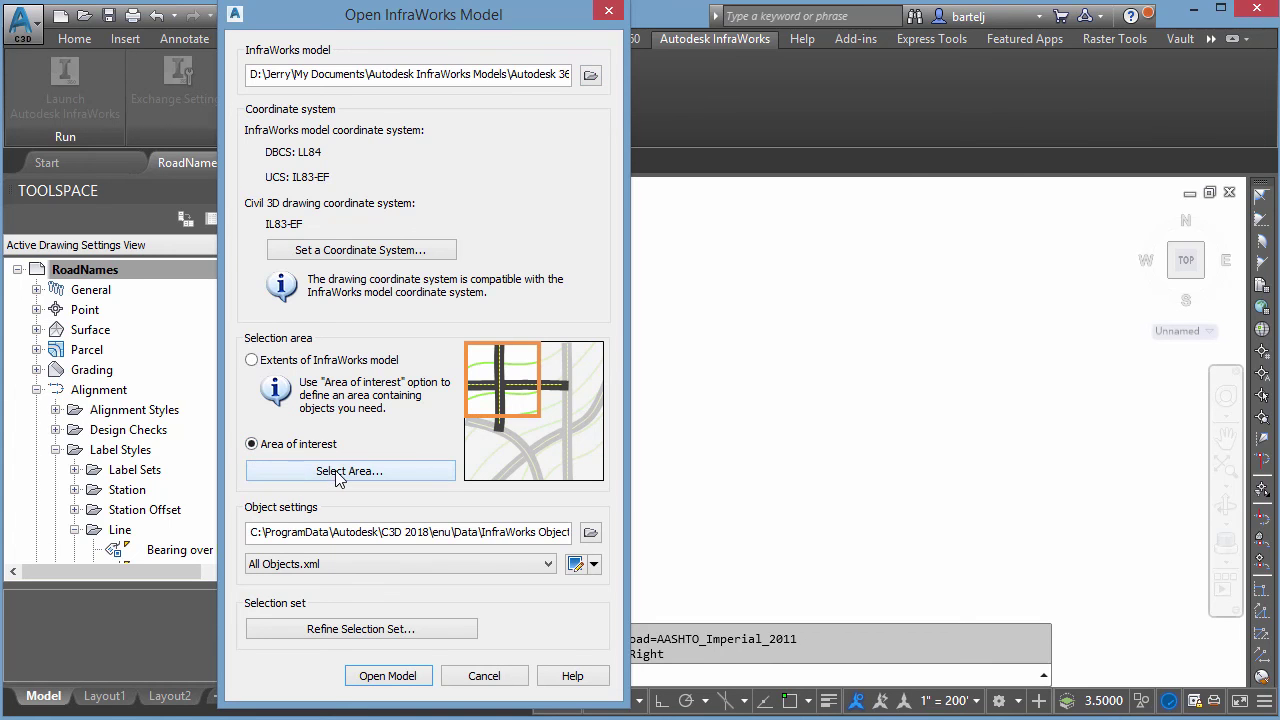
click(338, 471)
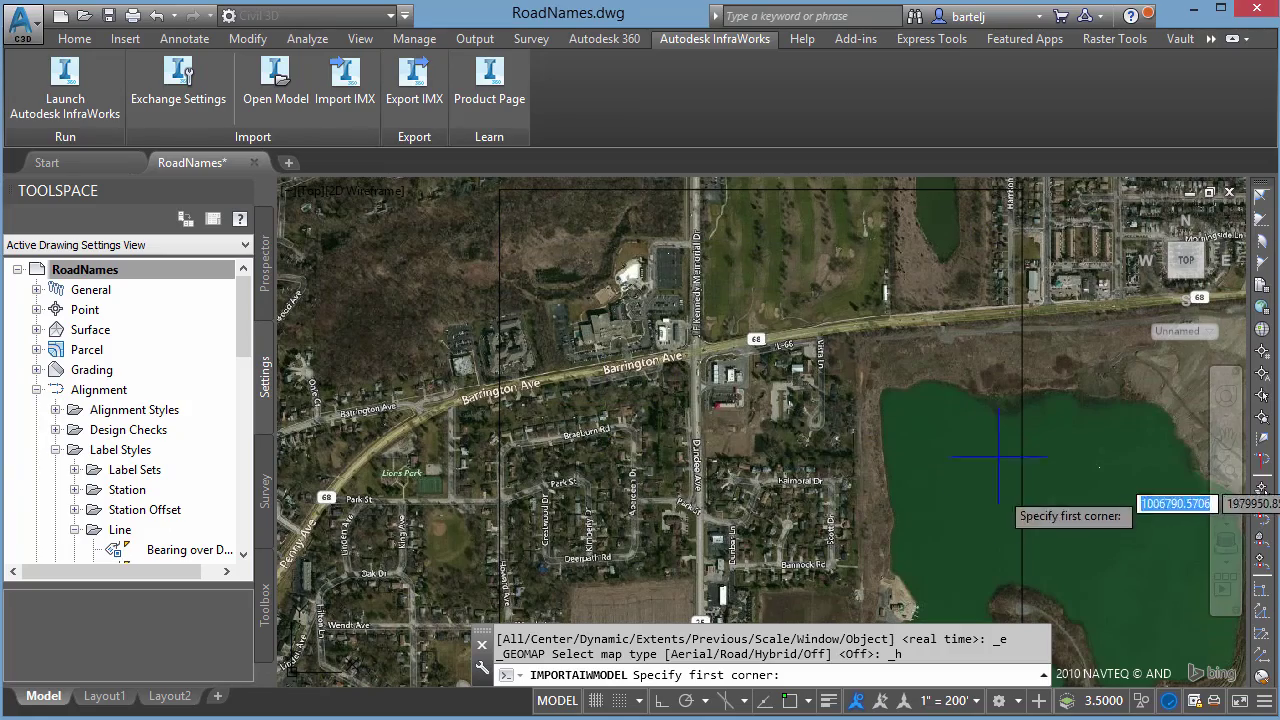
scroll(622, 495, down, 2)
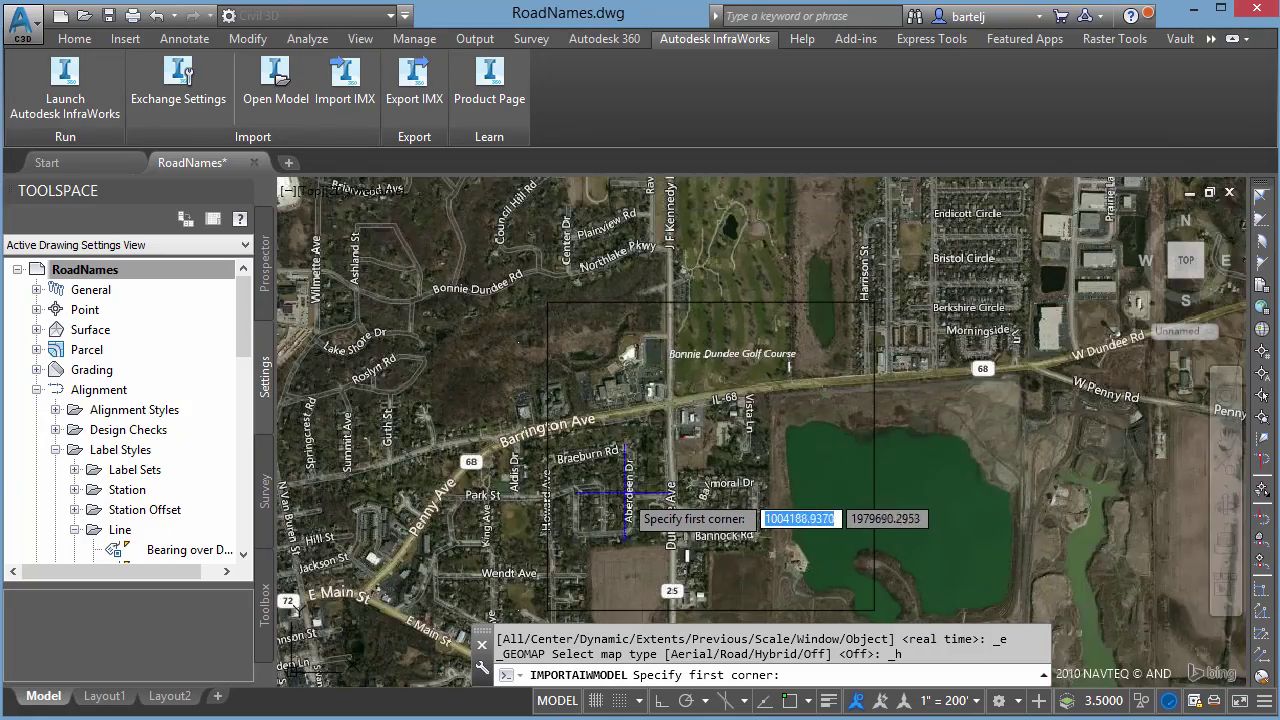
scroll(622, 495, down, 2)
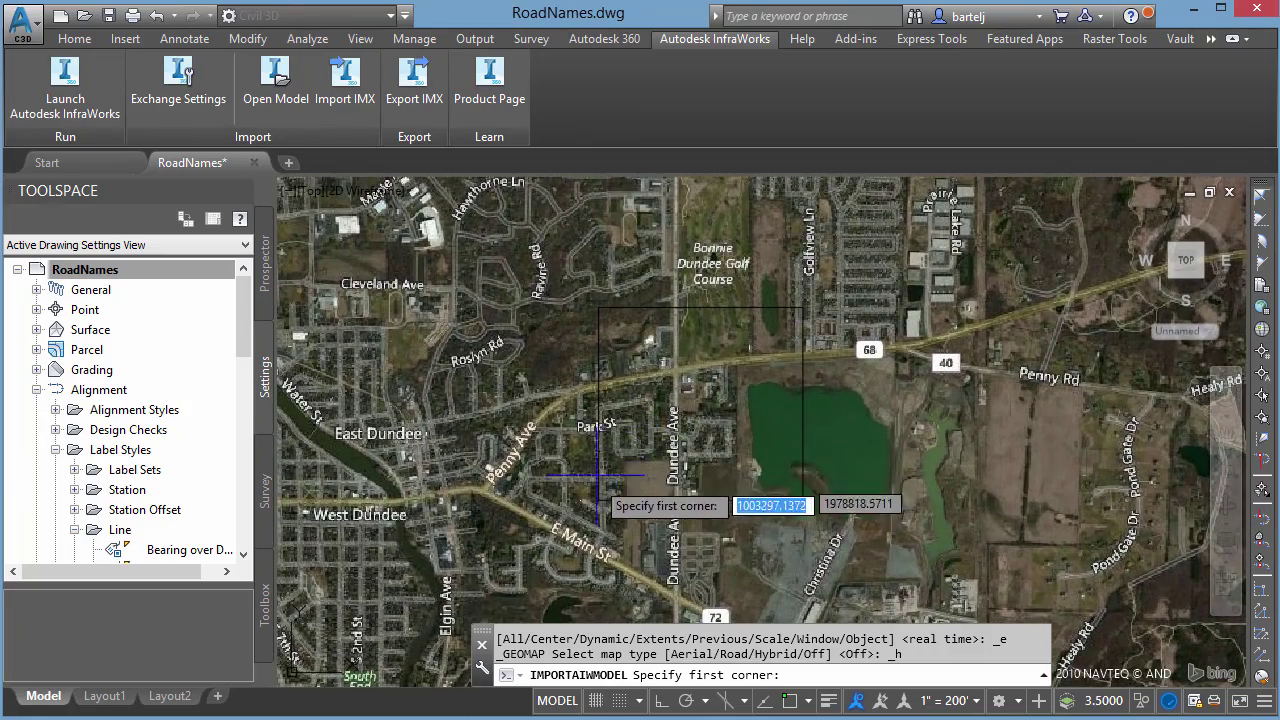
click(594, 490)
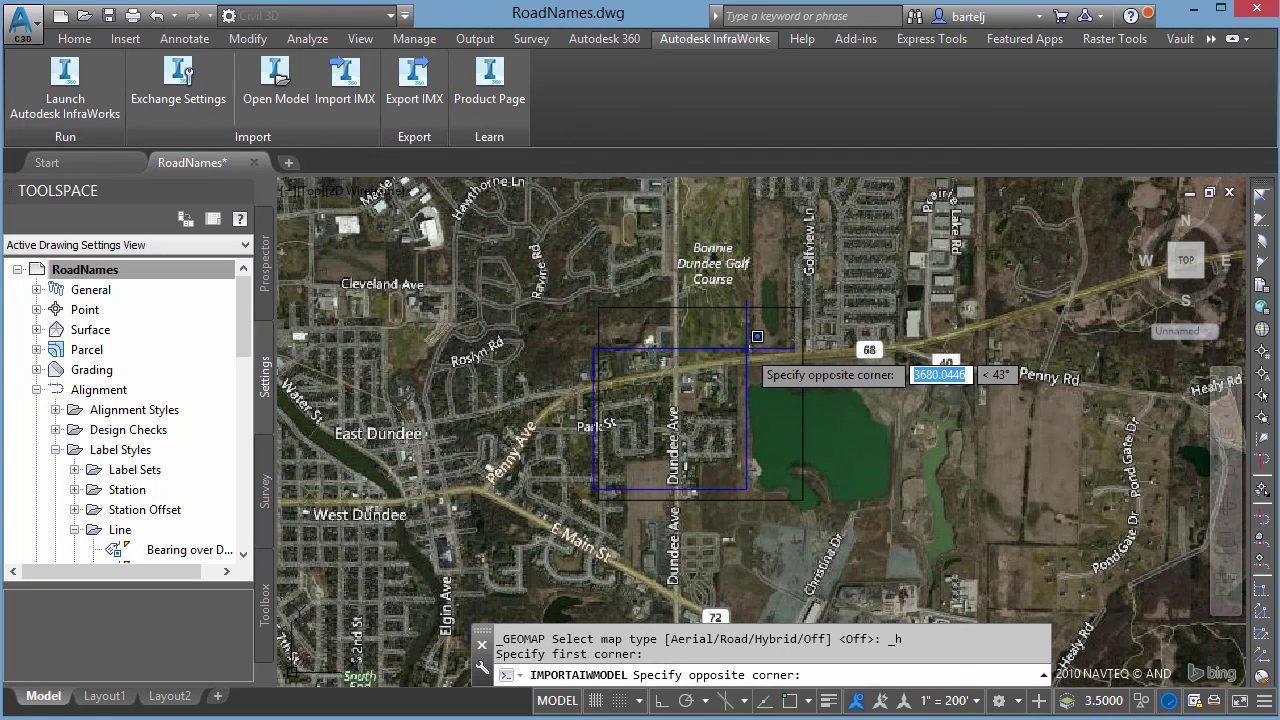
click(798, 310)
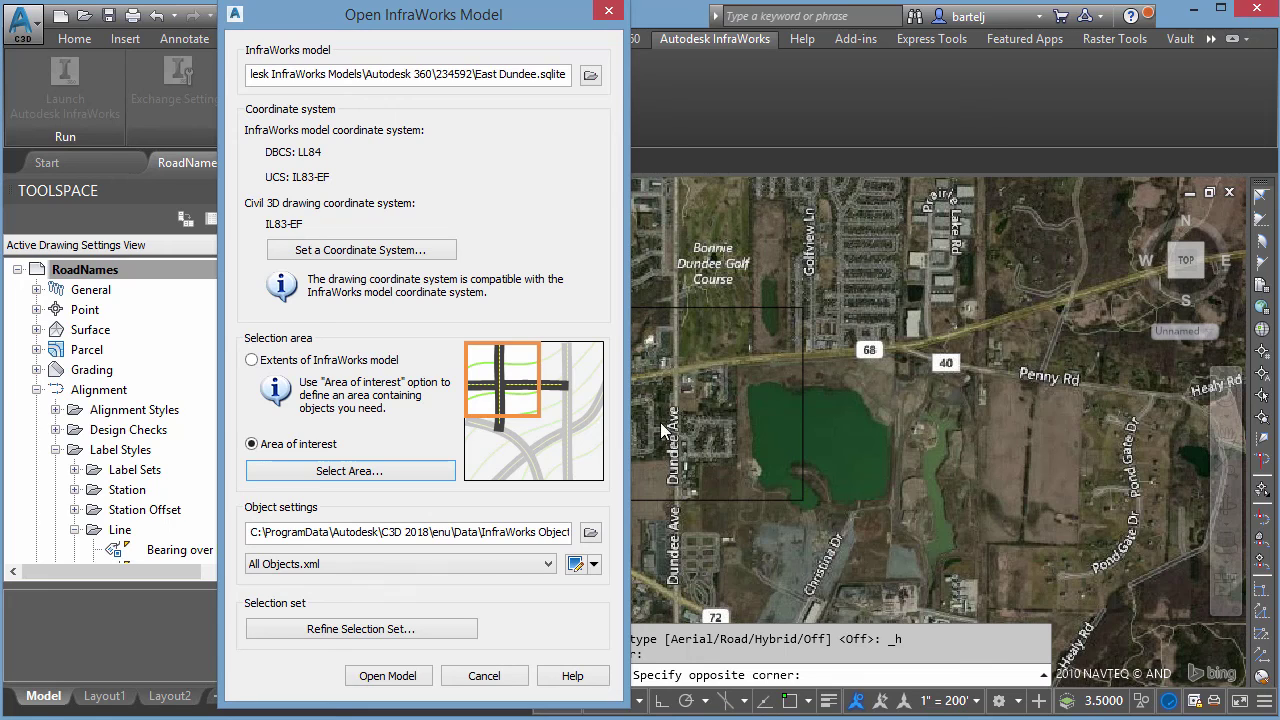
Uncheck Terrain Surfaces in the refined selection set and import the East Dundee roads
click(403, 628)
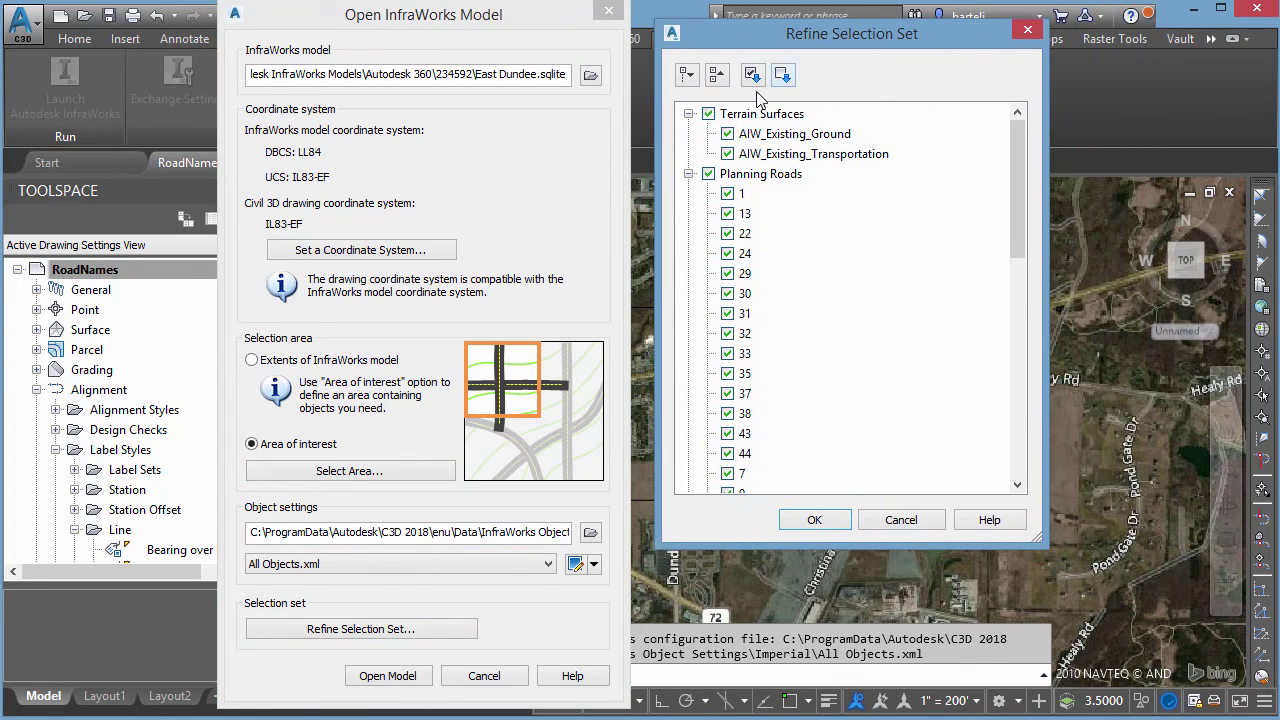
click(708, 114)
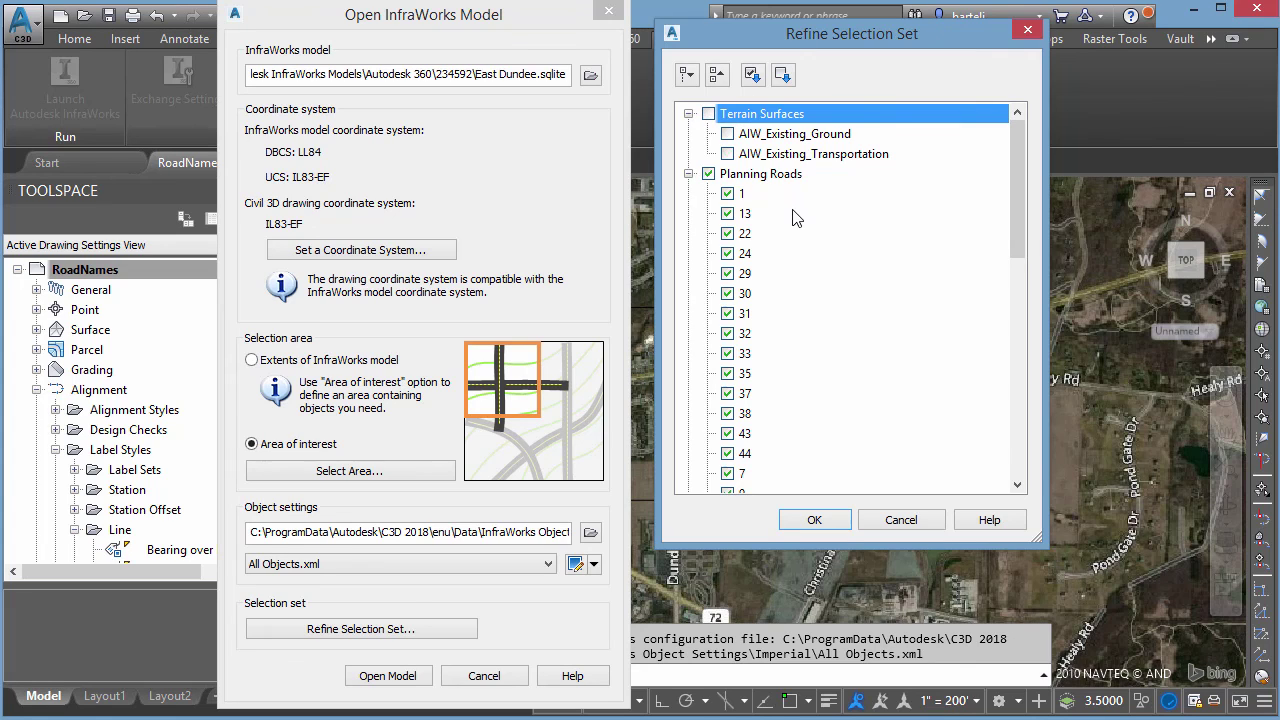
click(689, 114)
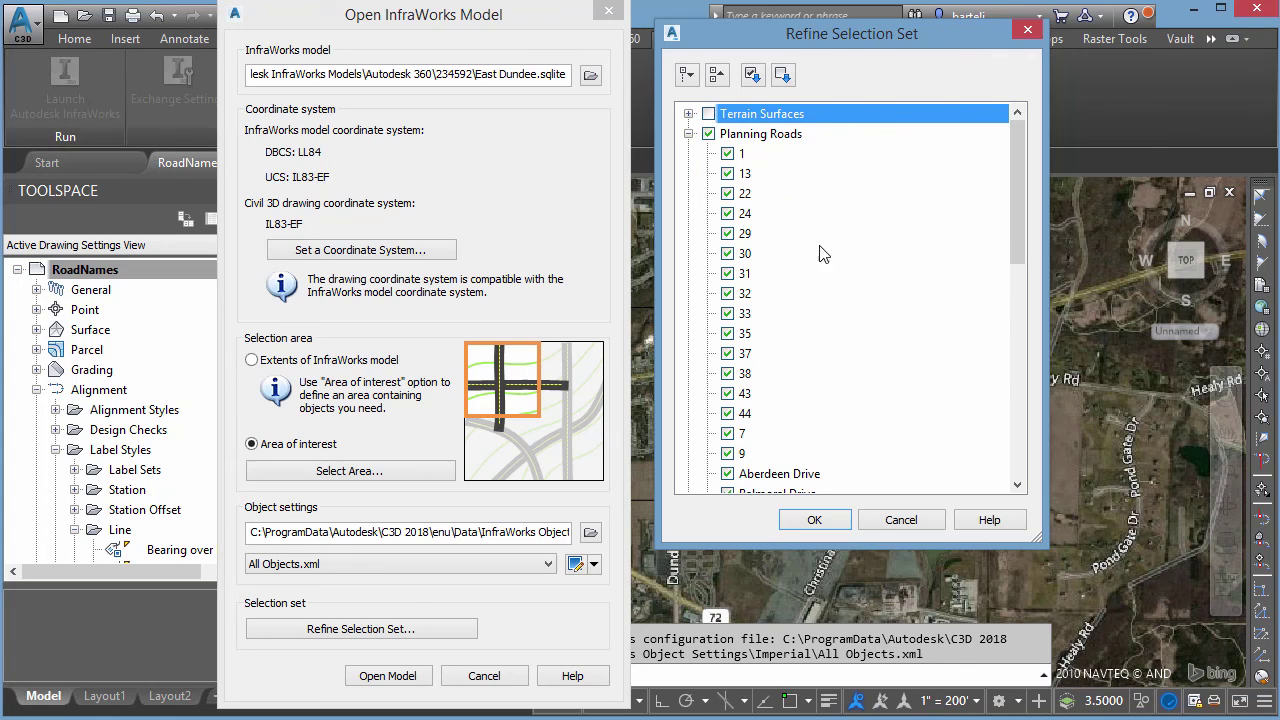
drag(1018, 202, 1020, 397)
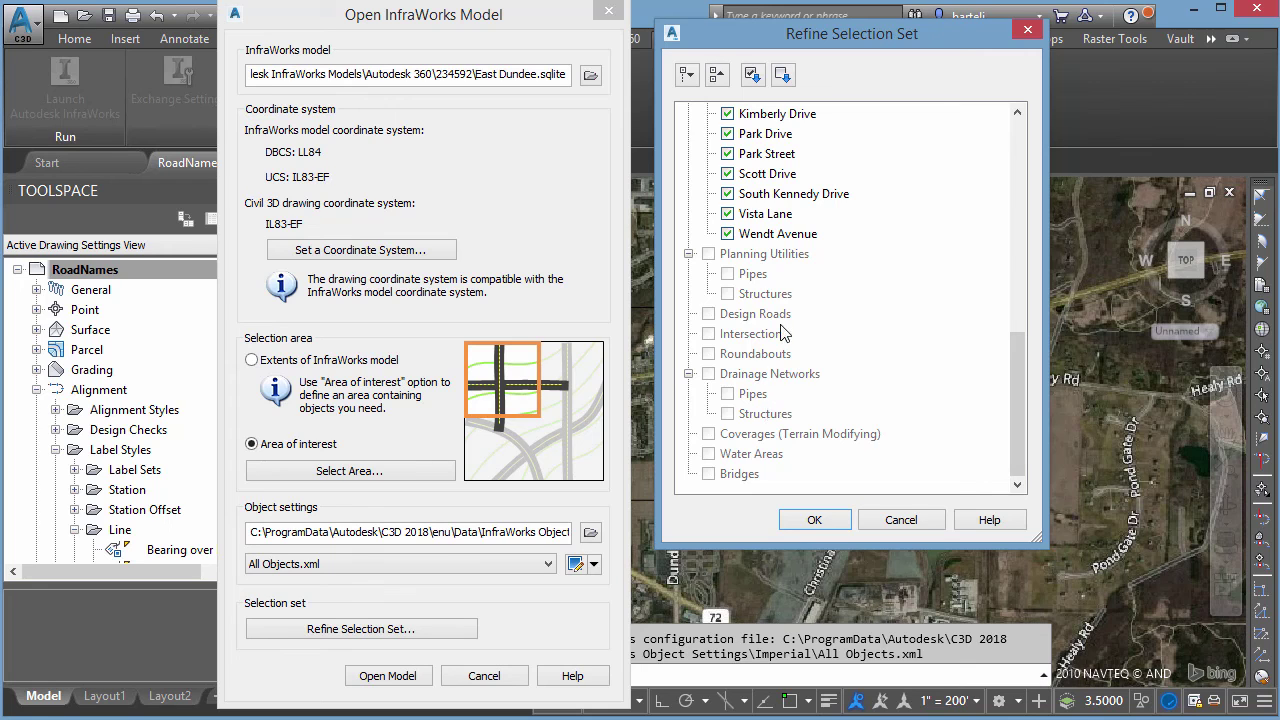
click(815, 521)
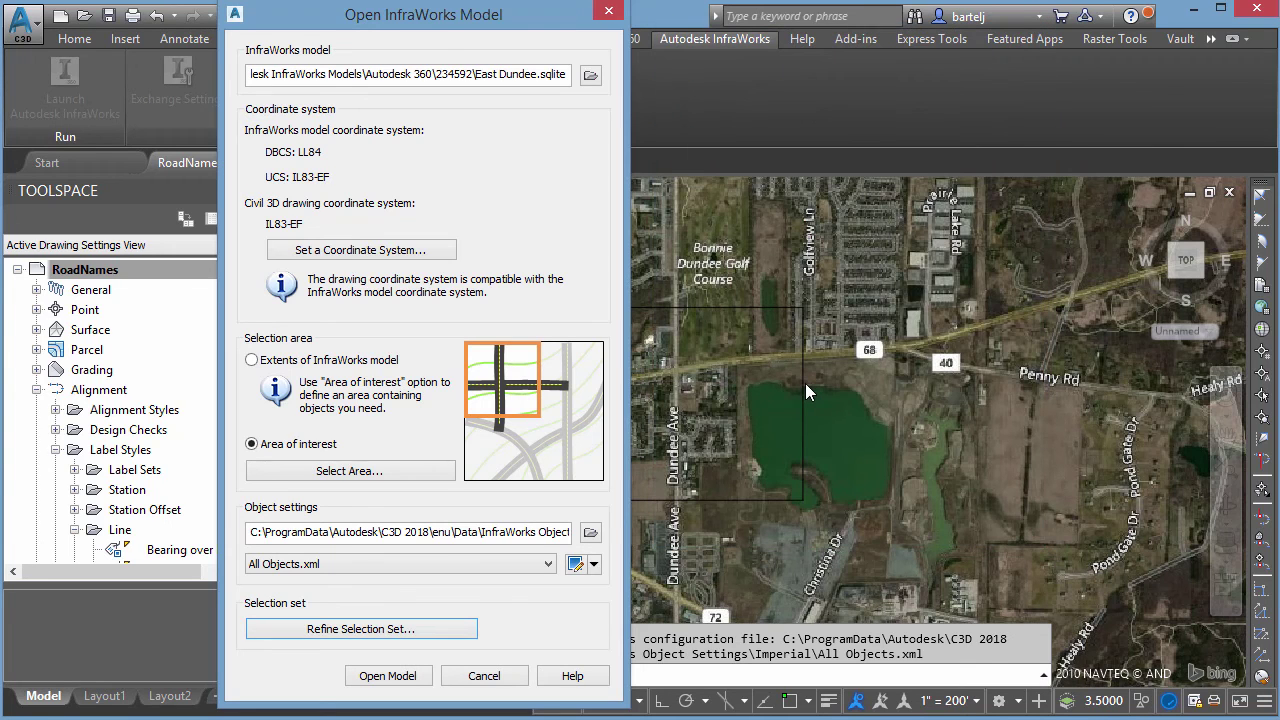
click(406, 677)
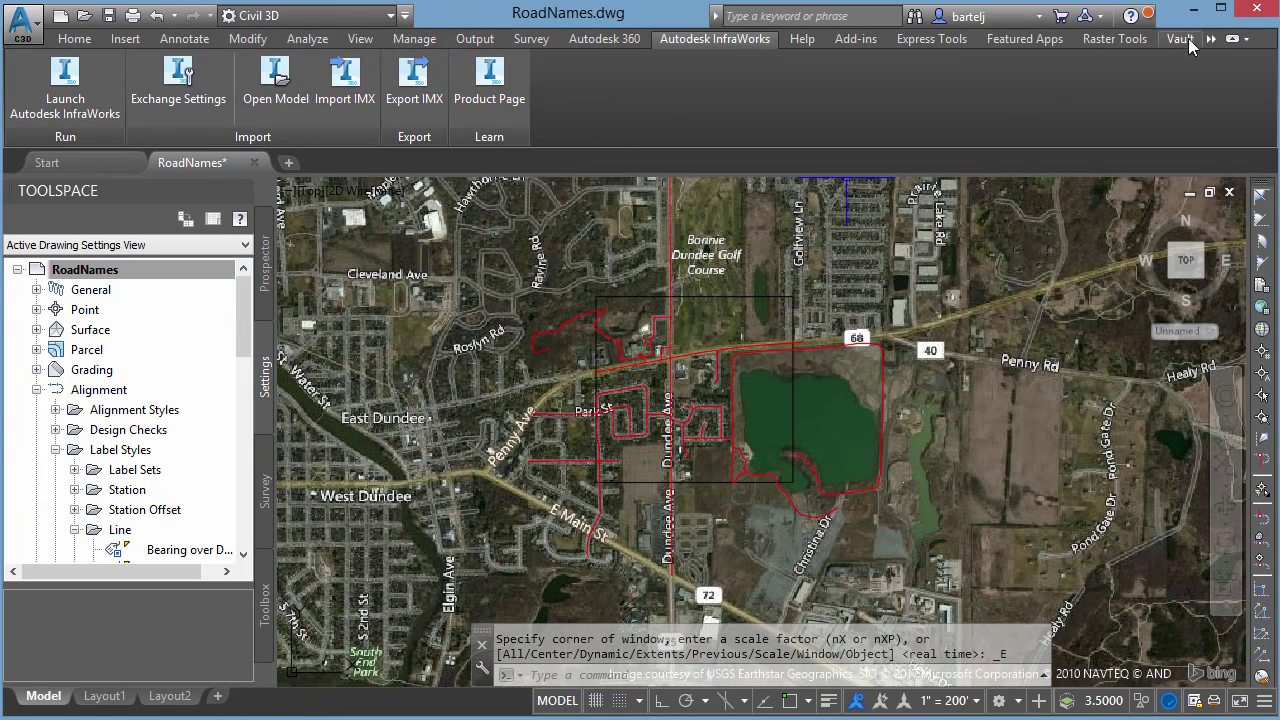
Switch the Geolocation map from Map Hybrid to Map Off and zoom in on the roads
click(1209, 38)
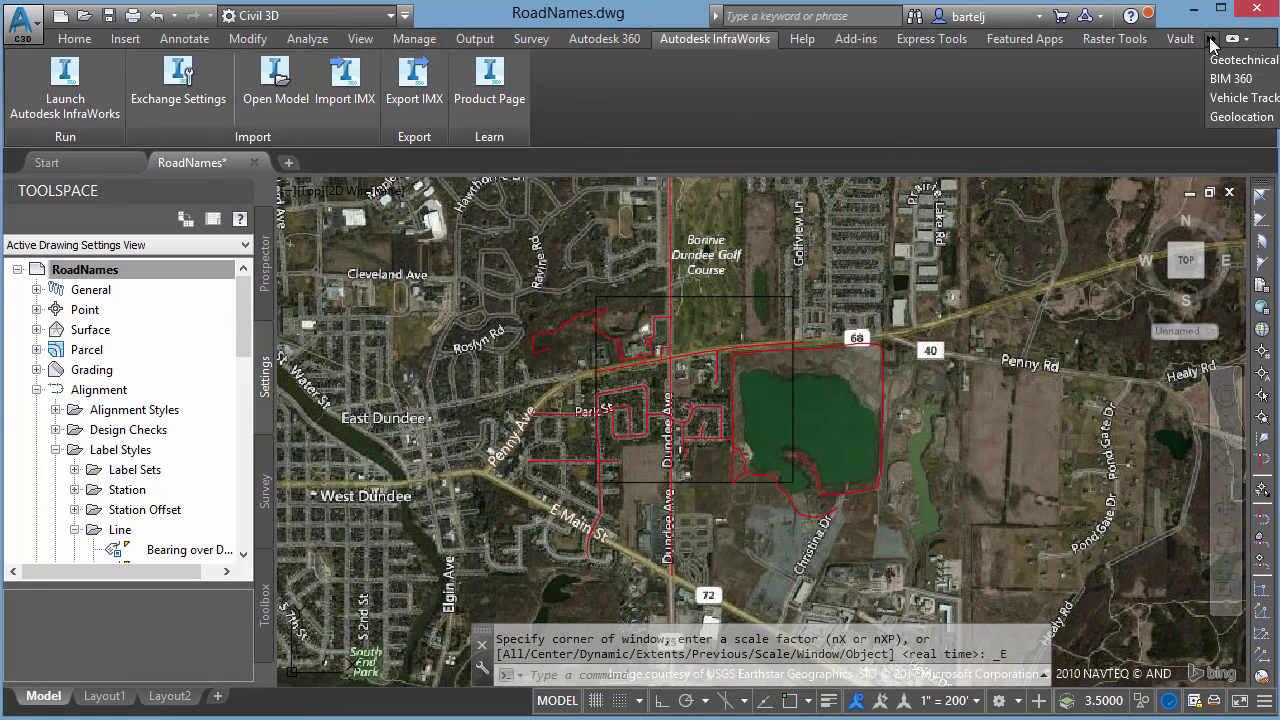
click(1221, 117)
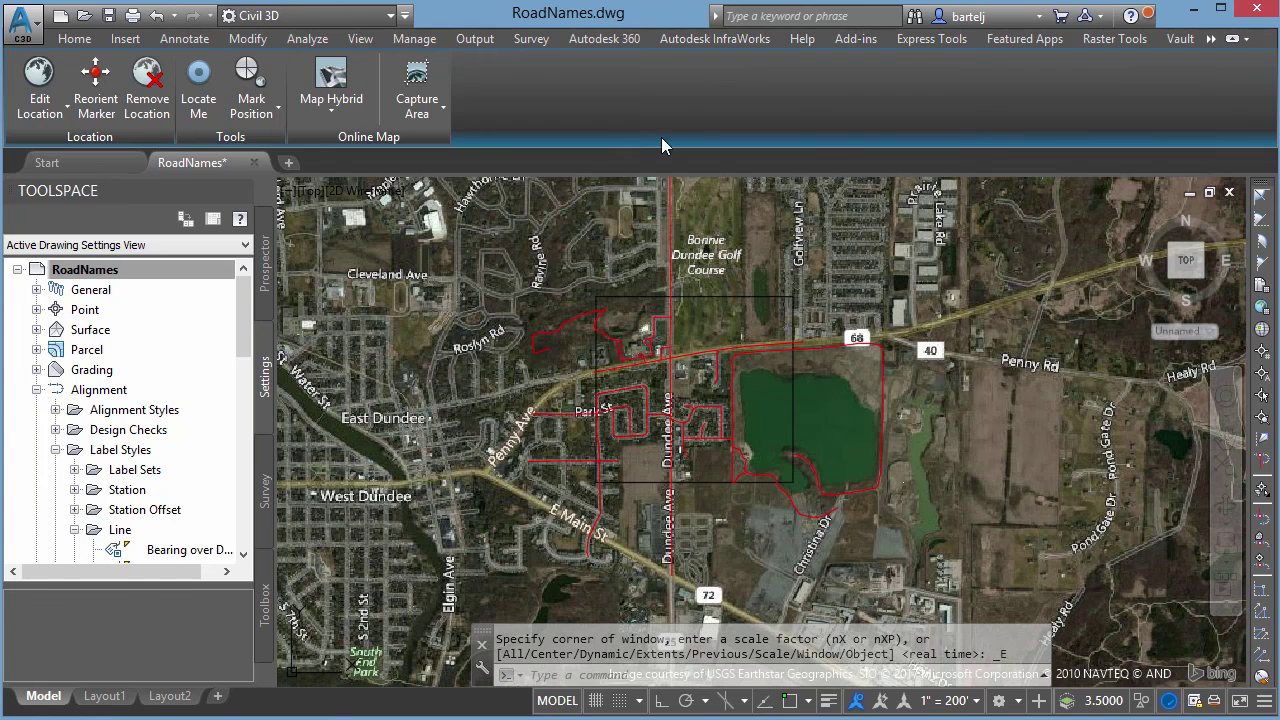
click(328, 113)
click(330, 271)
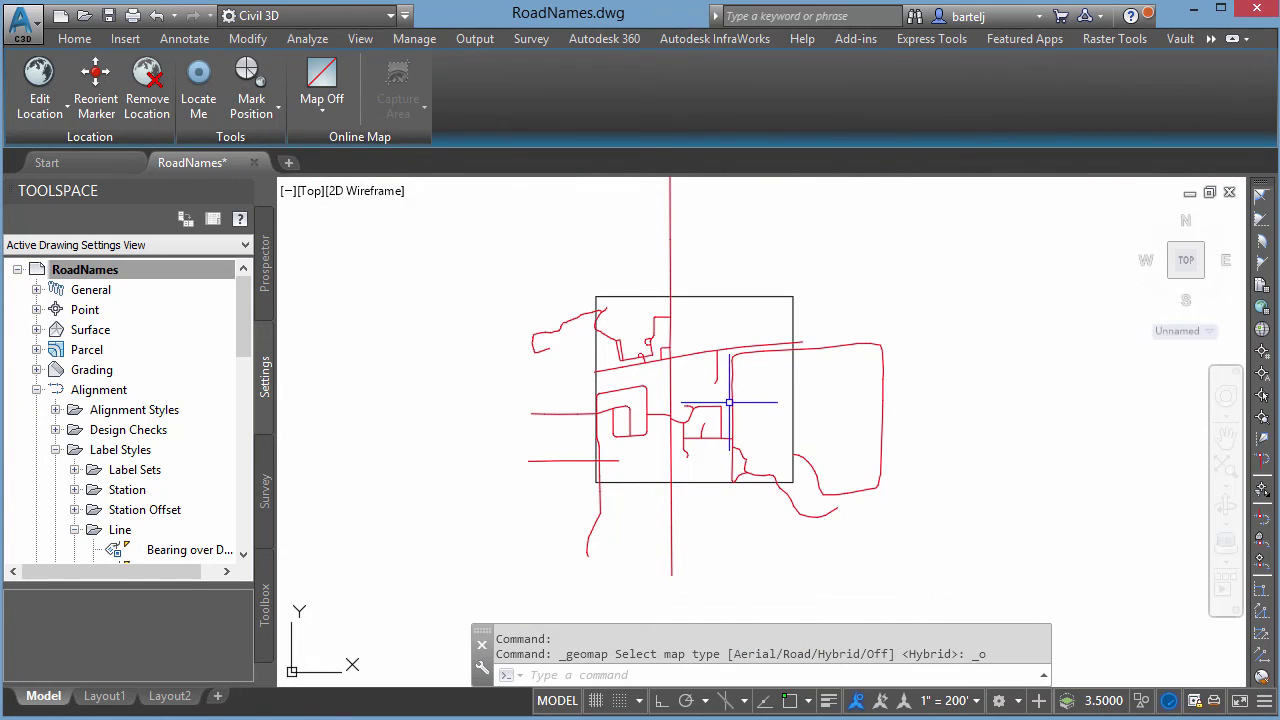
scroll(644, 403, up, 5)
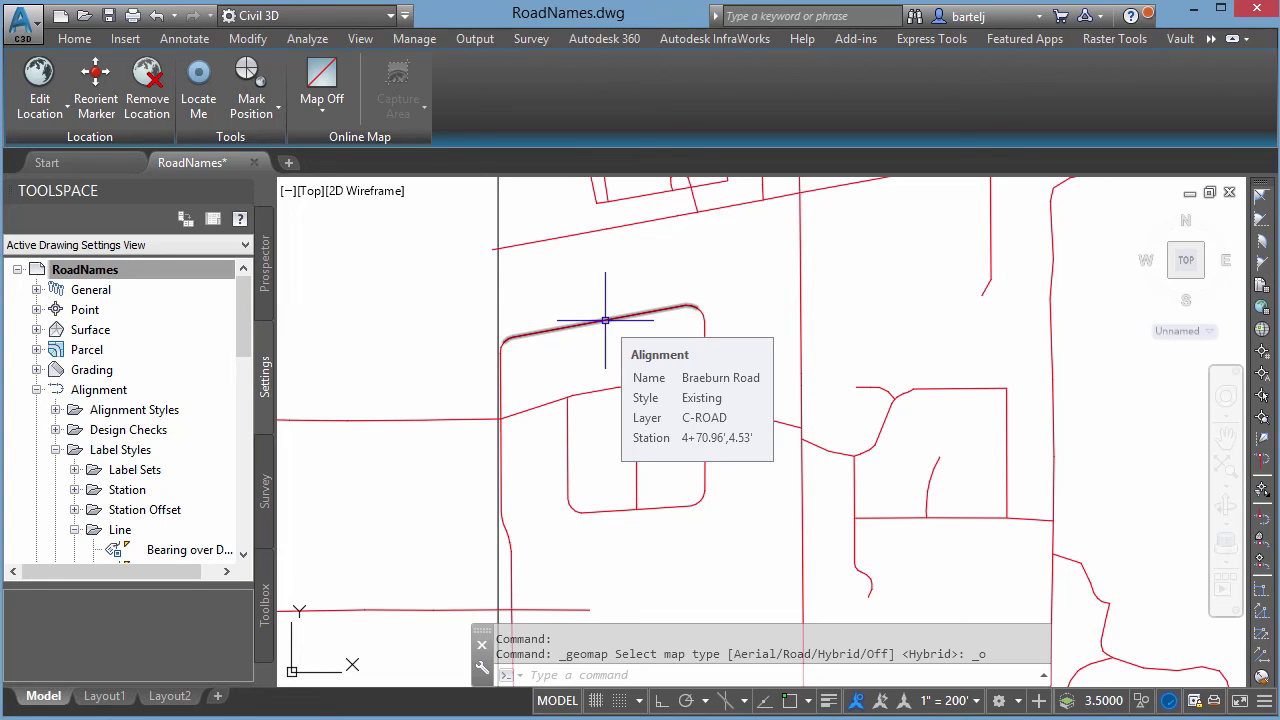
Start Add Alignment Labels with label type Single Segment and line label style Name
click(186, 39)
click(36, 106)
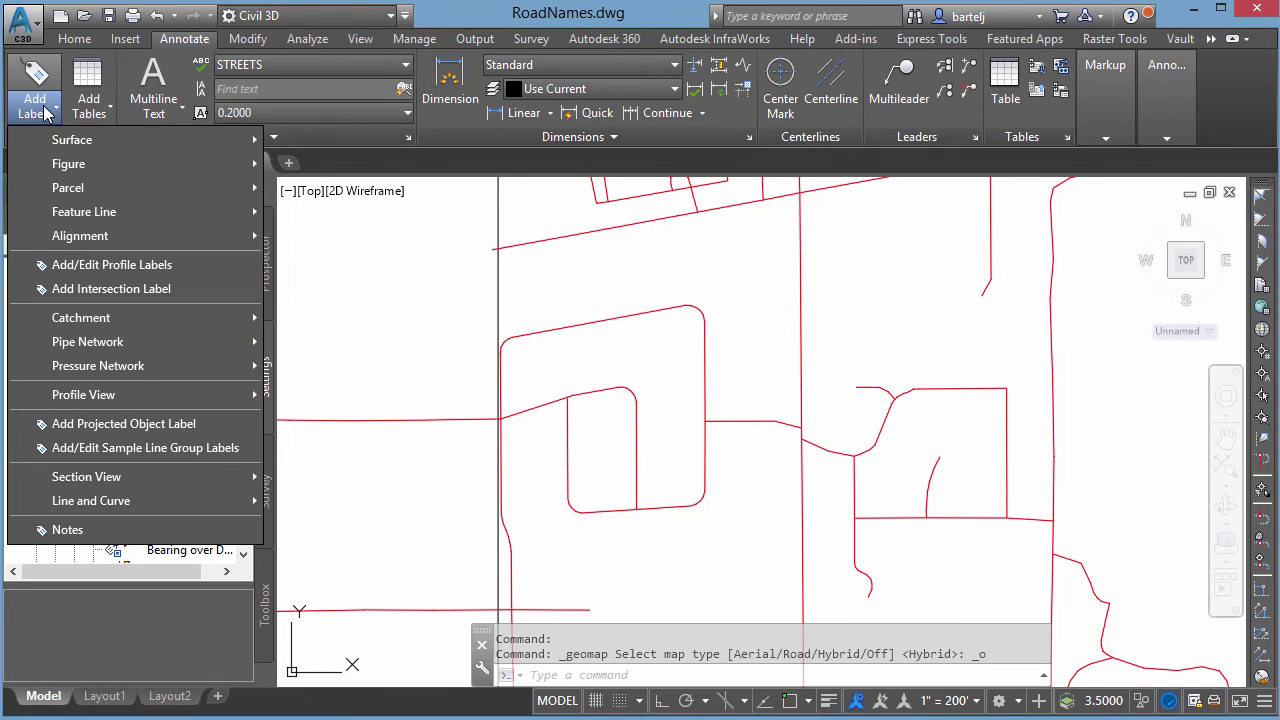
mouse_move(84, 238)
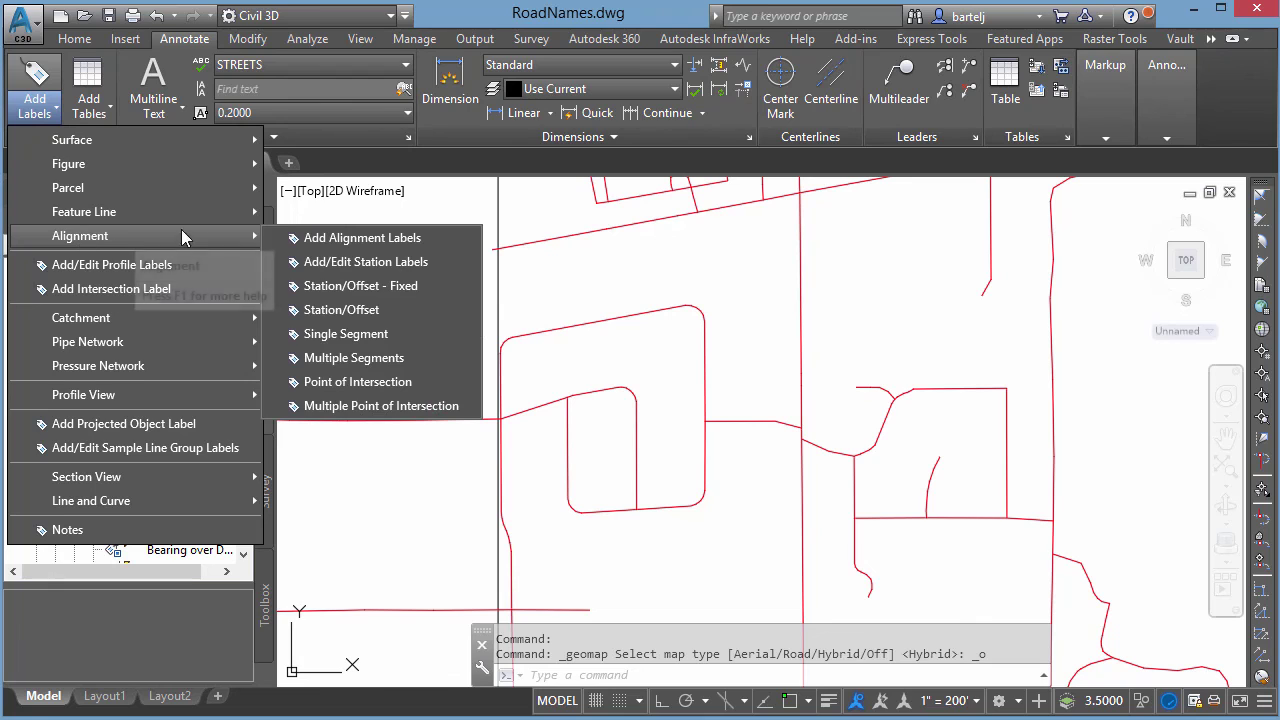
click(318, 240)
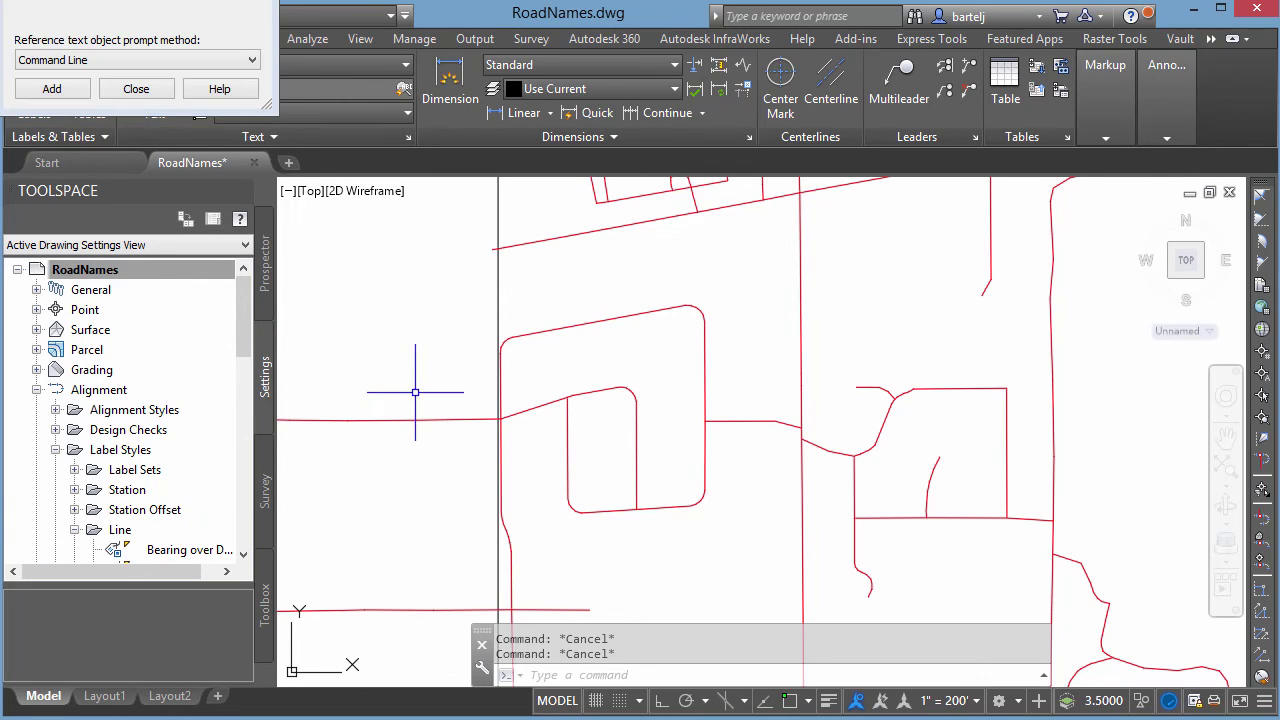
drag(260, 4, 250, 123)
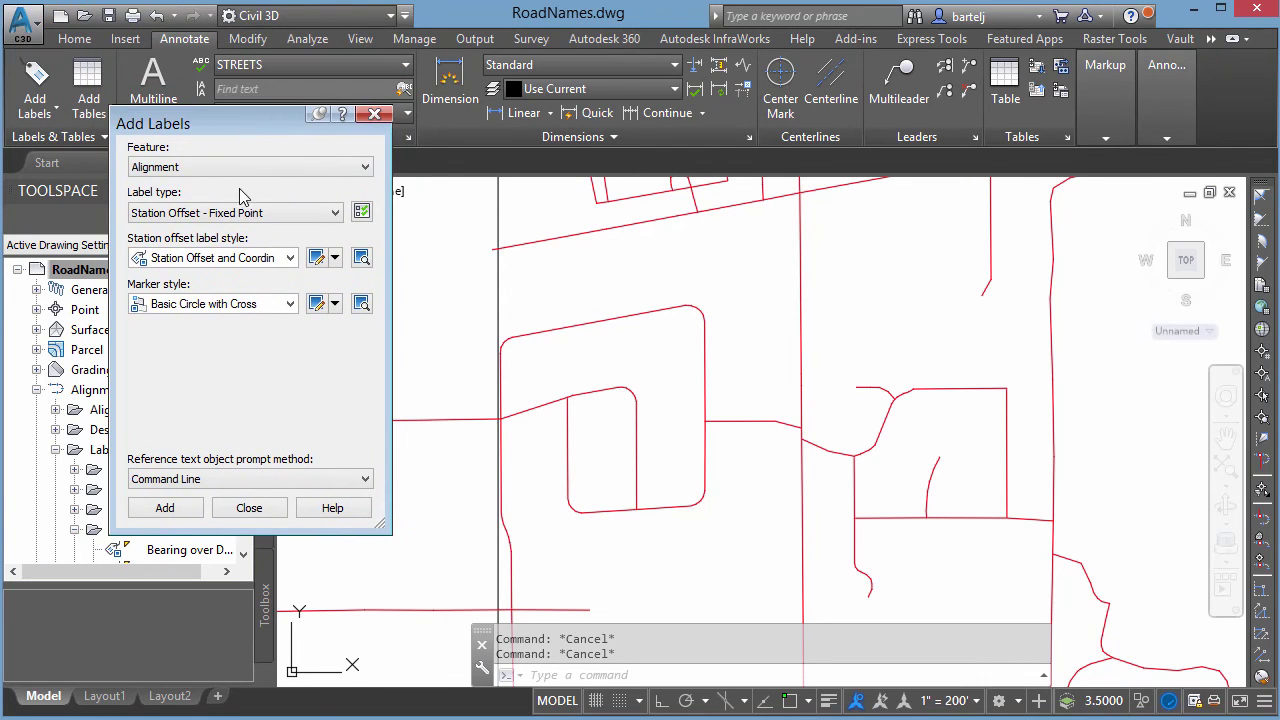
click(334, 215)
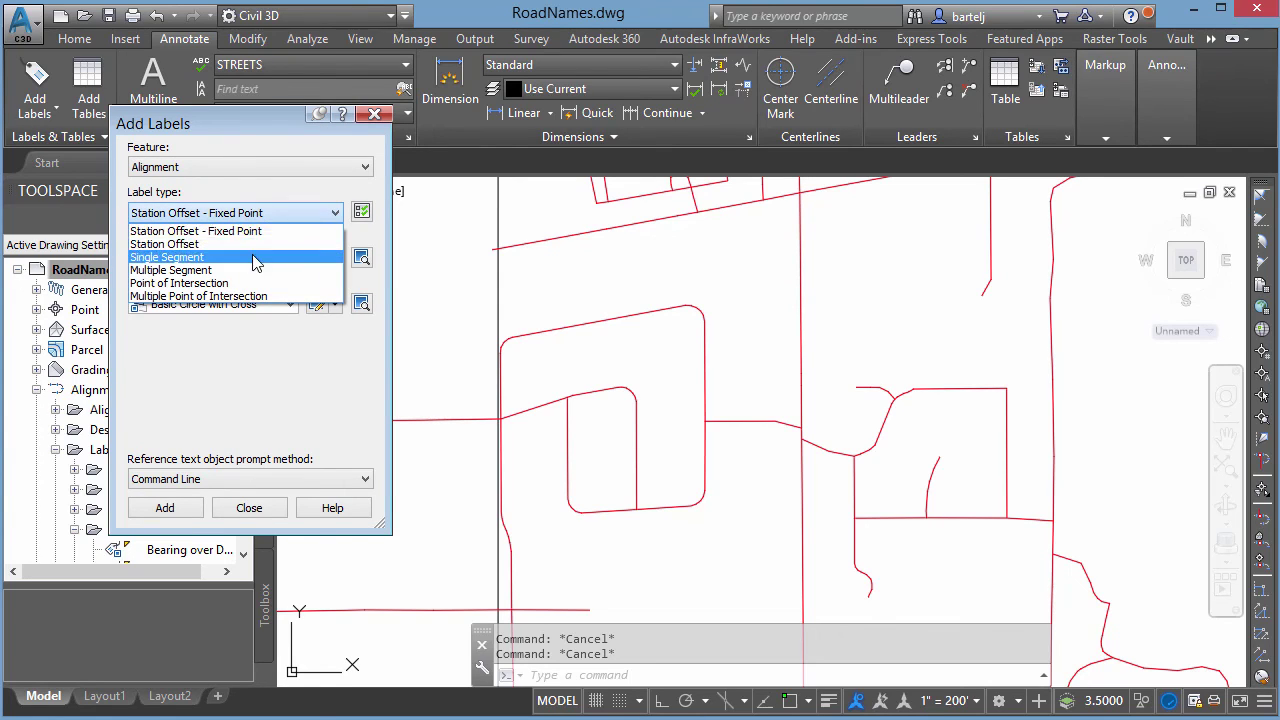
click(255, 257)
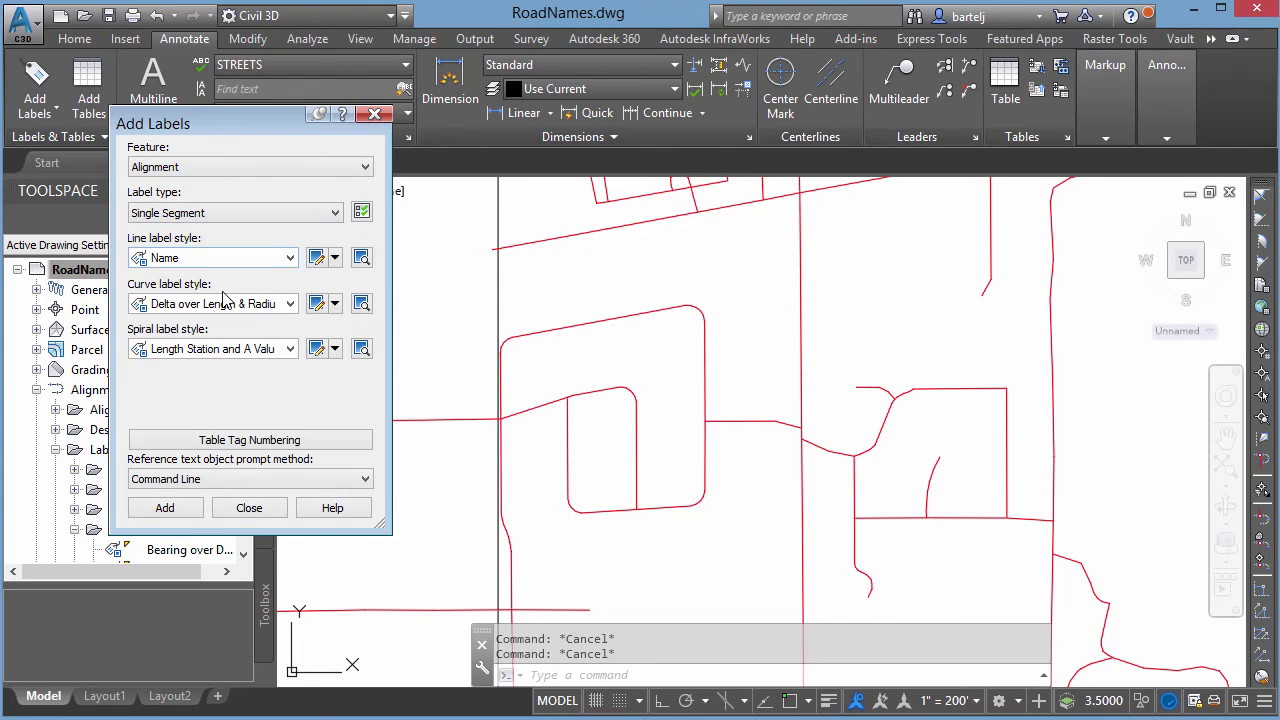
click(290, 259)
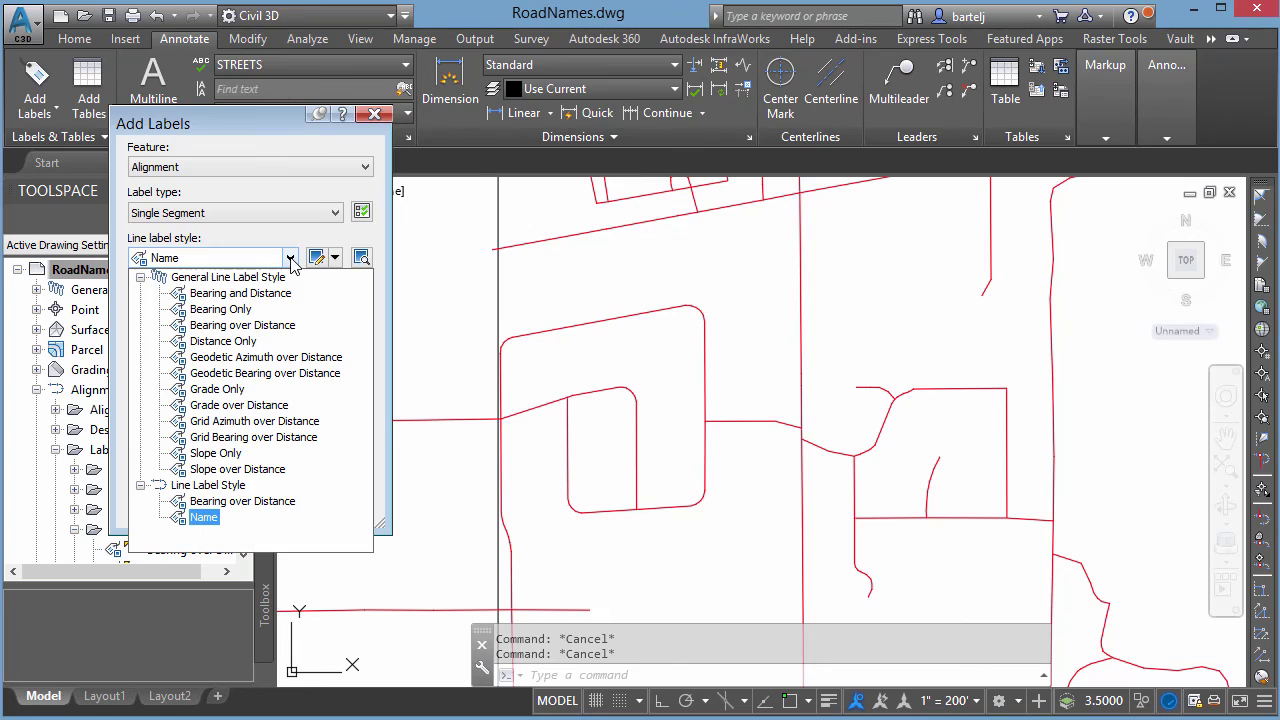
click(203, 518)
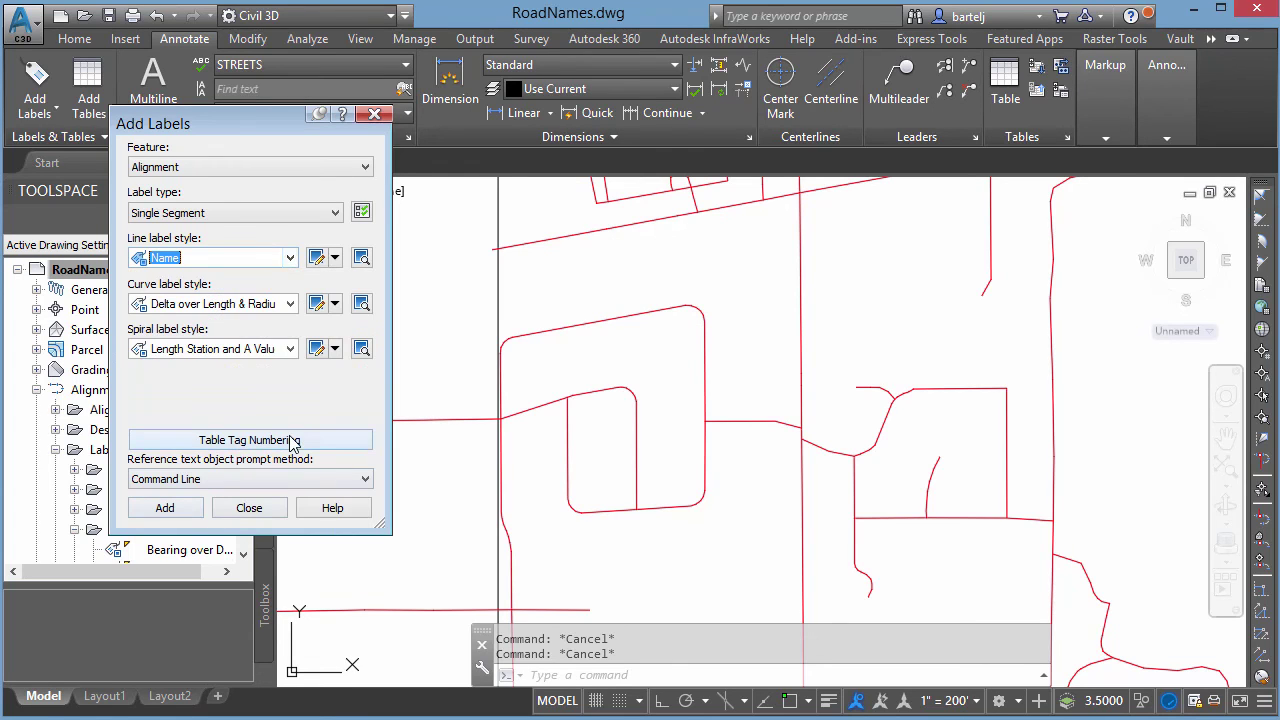
Place name labels on Braeburn Road and Park Street
click(200, 507)
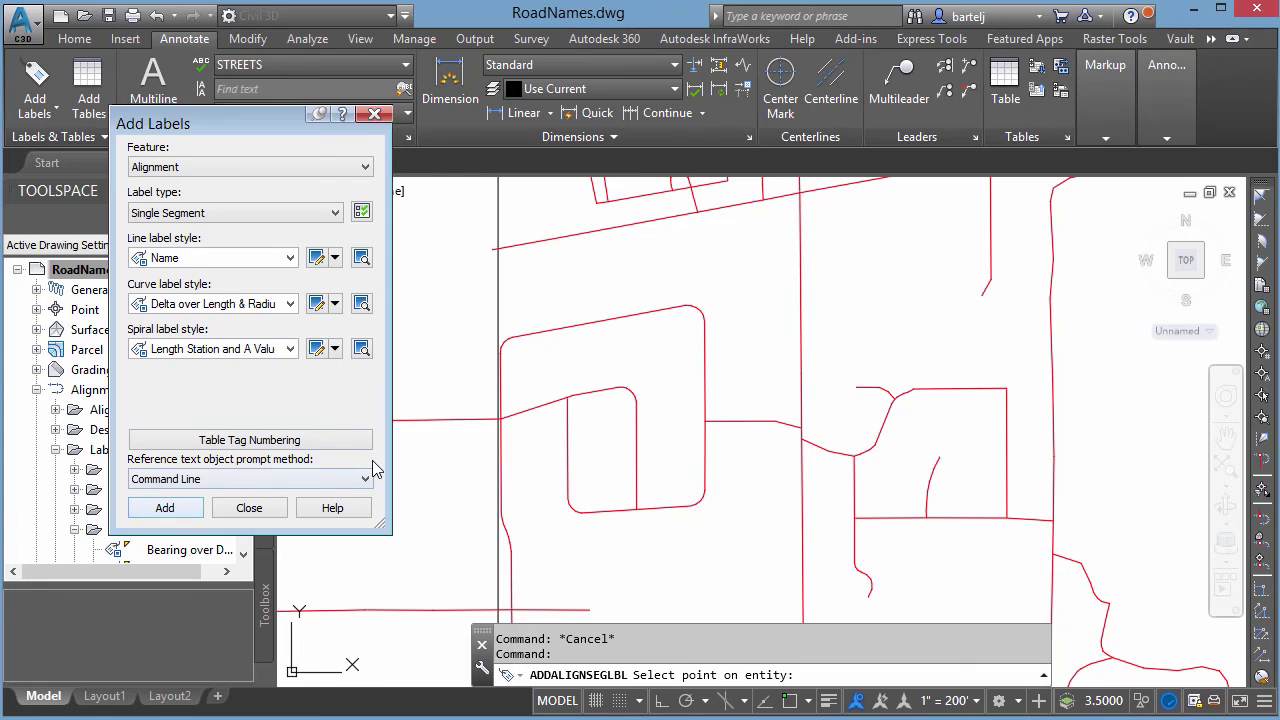
click(590, 322)
scroll(550, 330, up, 3)
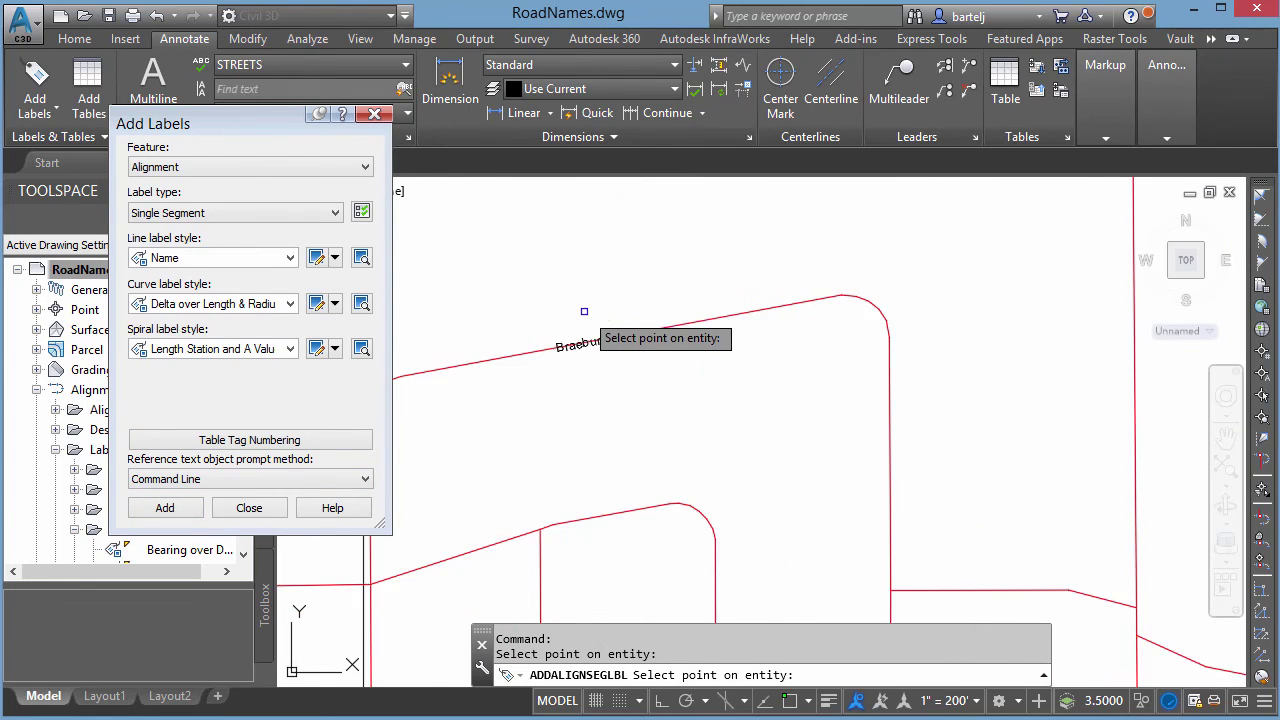
scroll(620, 415, down, 5)
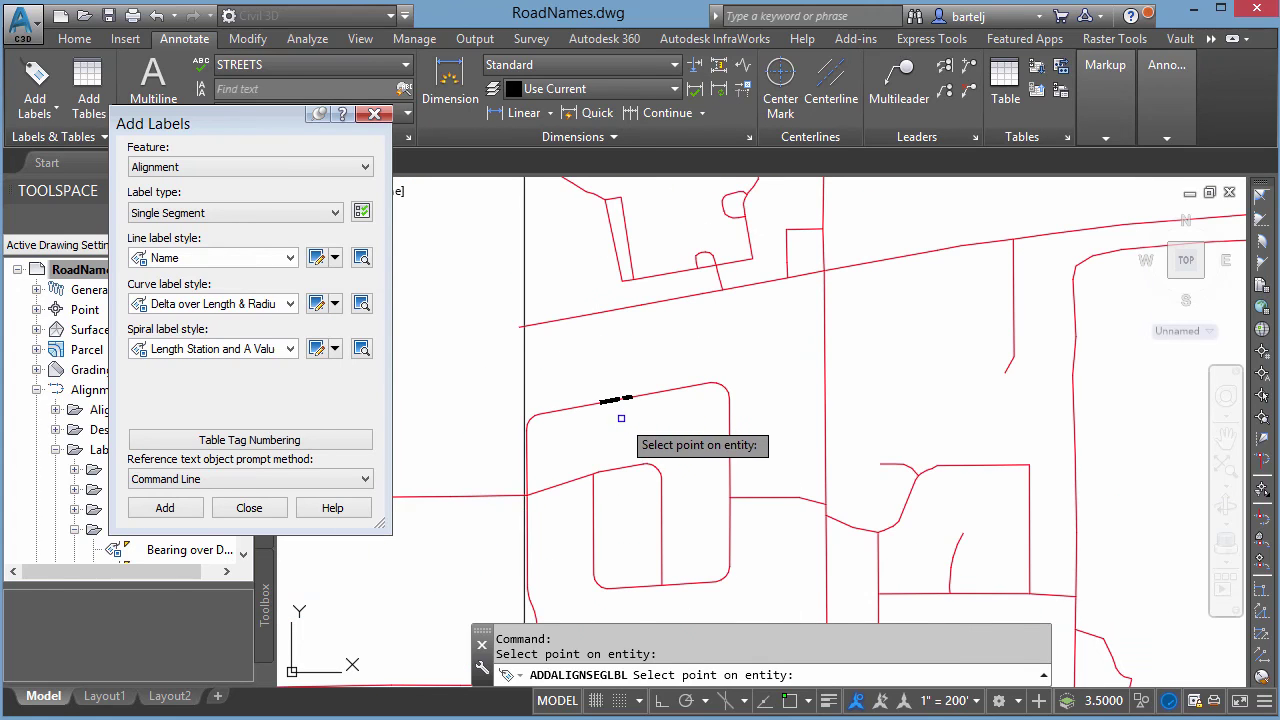
scroll(615, 408, up, 5)
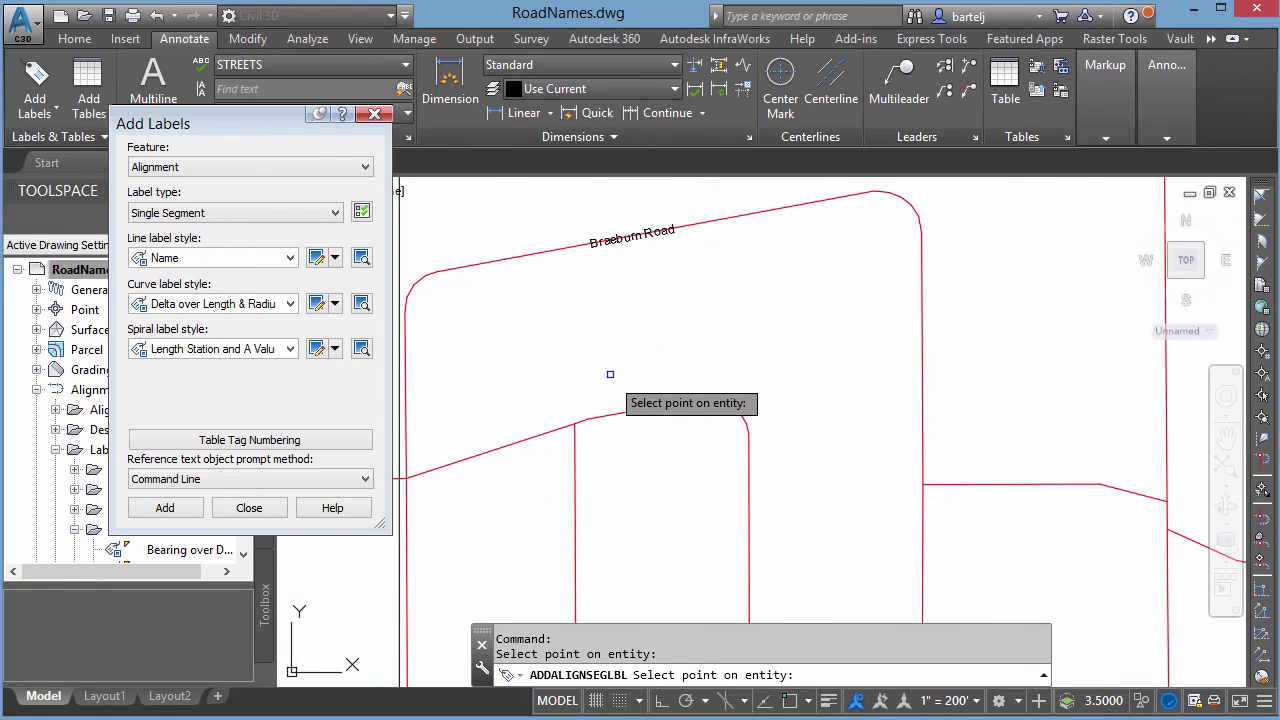
click(475, 454)
scroll(500, 525, up, 2)
middle_drag(500, 525, 543, 306)
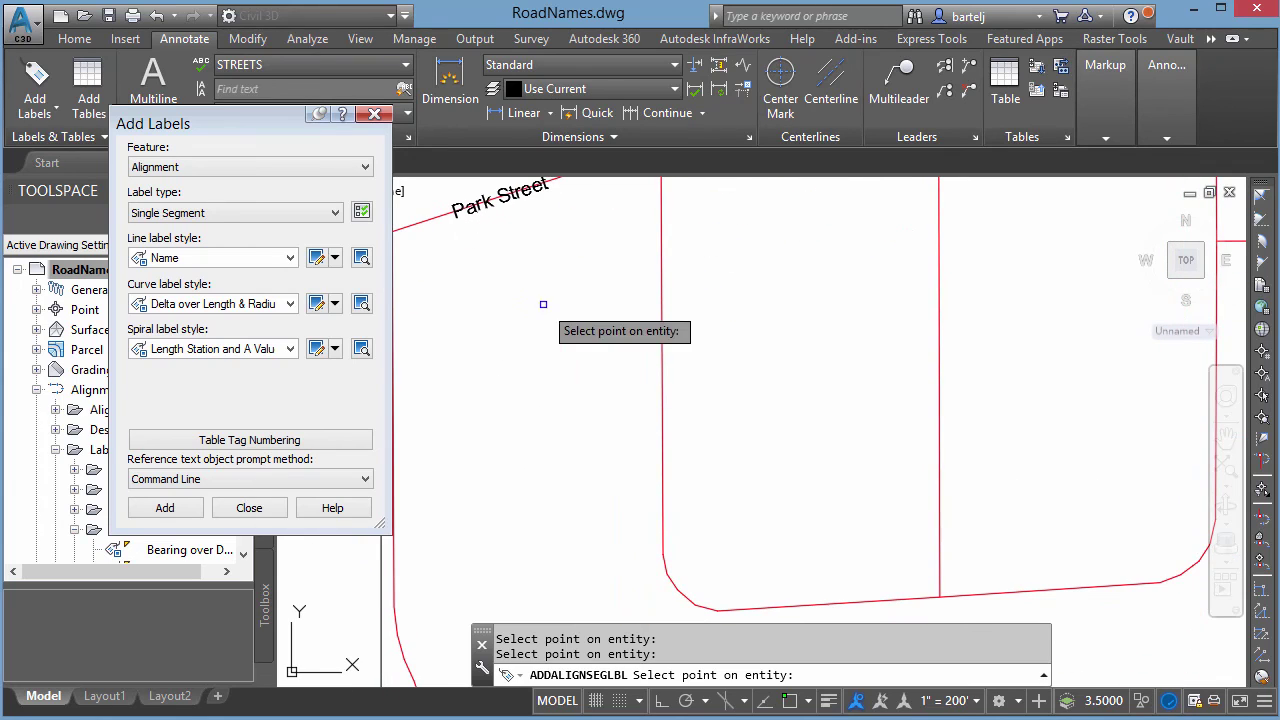
Label Crestwood Drive, Kimberly Drive, Aberdeen Drive and Park Drive
click(661, 332)
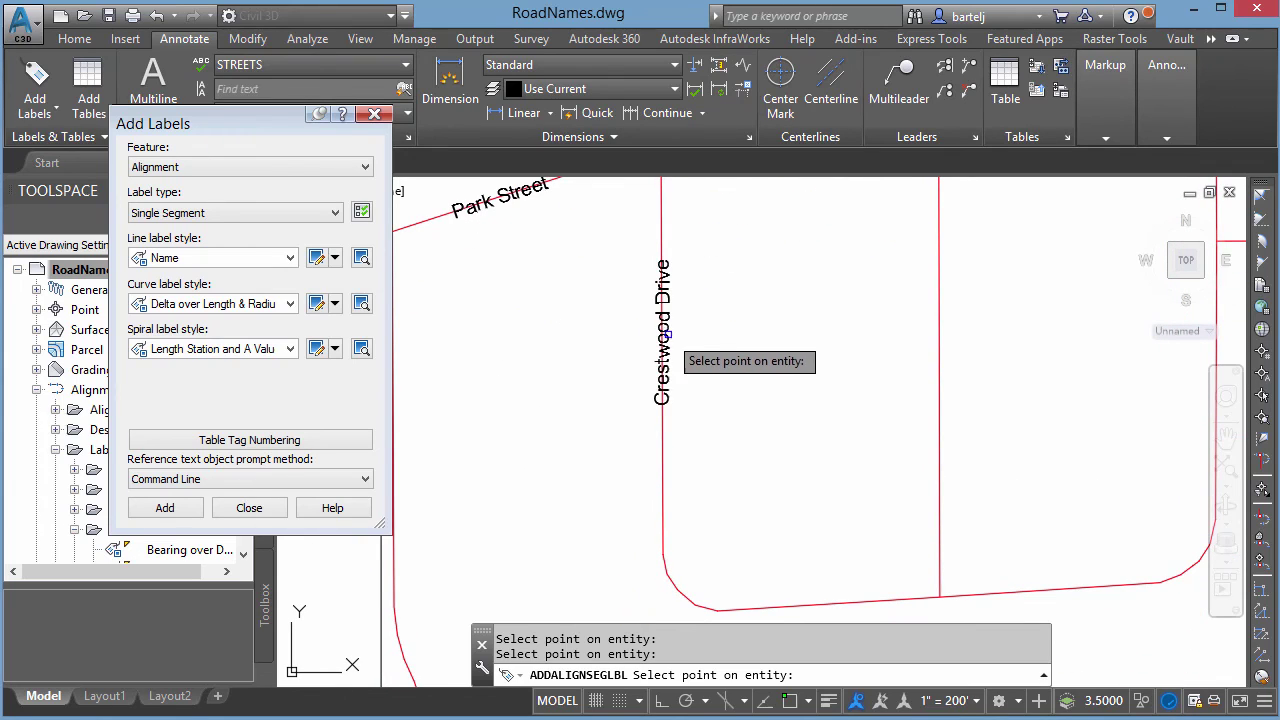
click(938, 331)
middle_drag(985, 367, 780, 437)
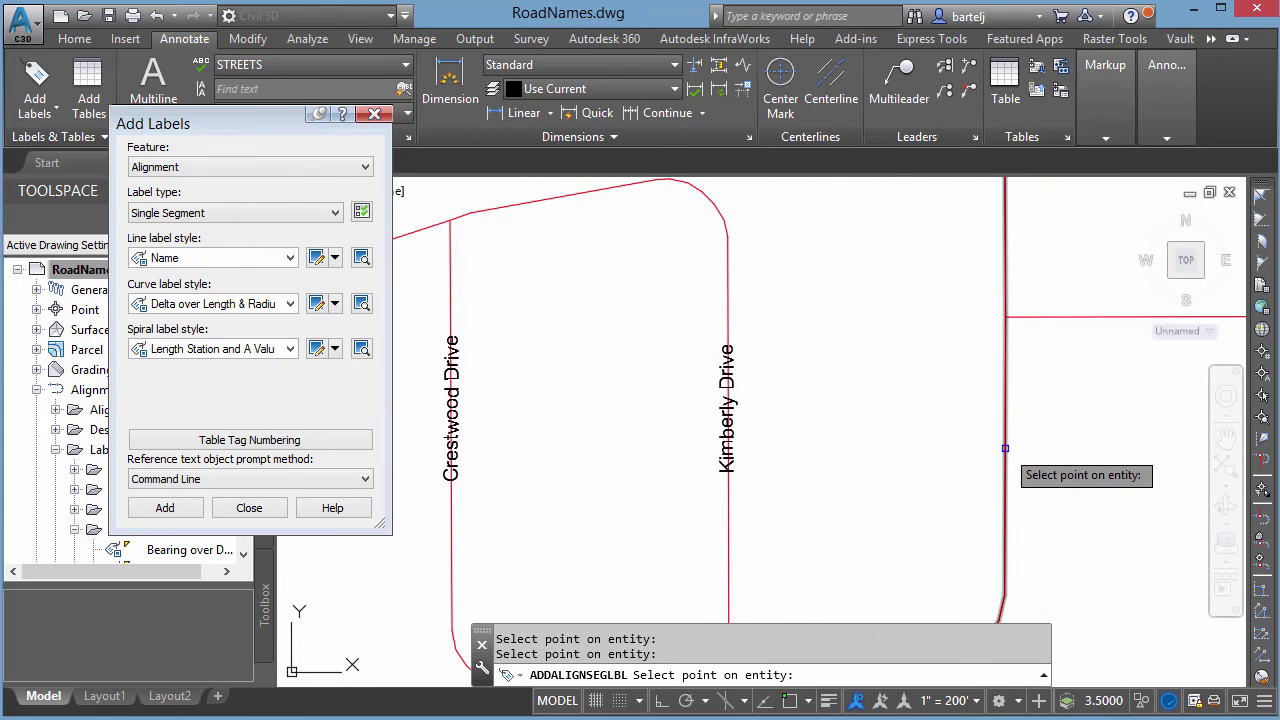
click(1003, 448)
middle_drag(1079, 474, 886, 458)
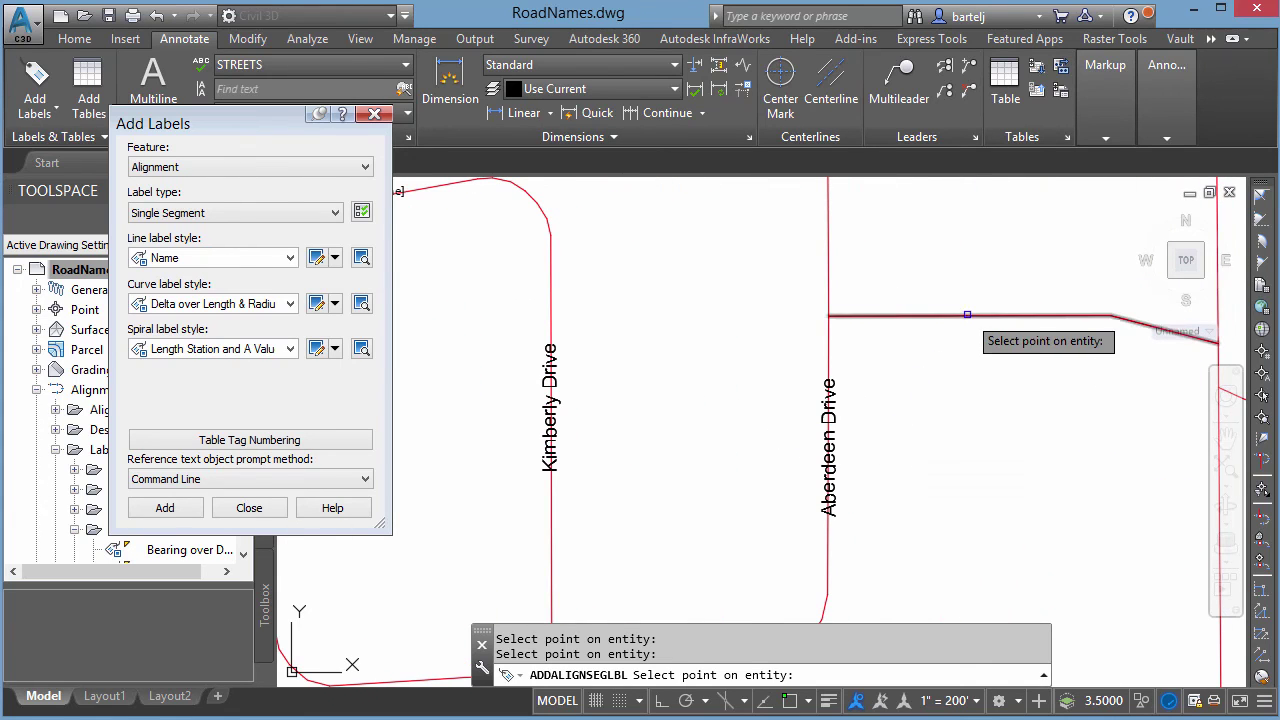
click(968, 316)
Label another vertical road, then Balmoral Drive and Scott Drive
scroll(950, 403, down, 4)
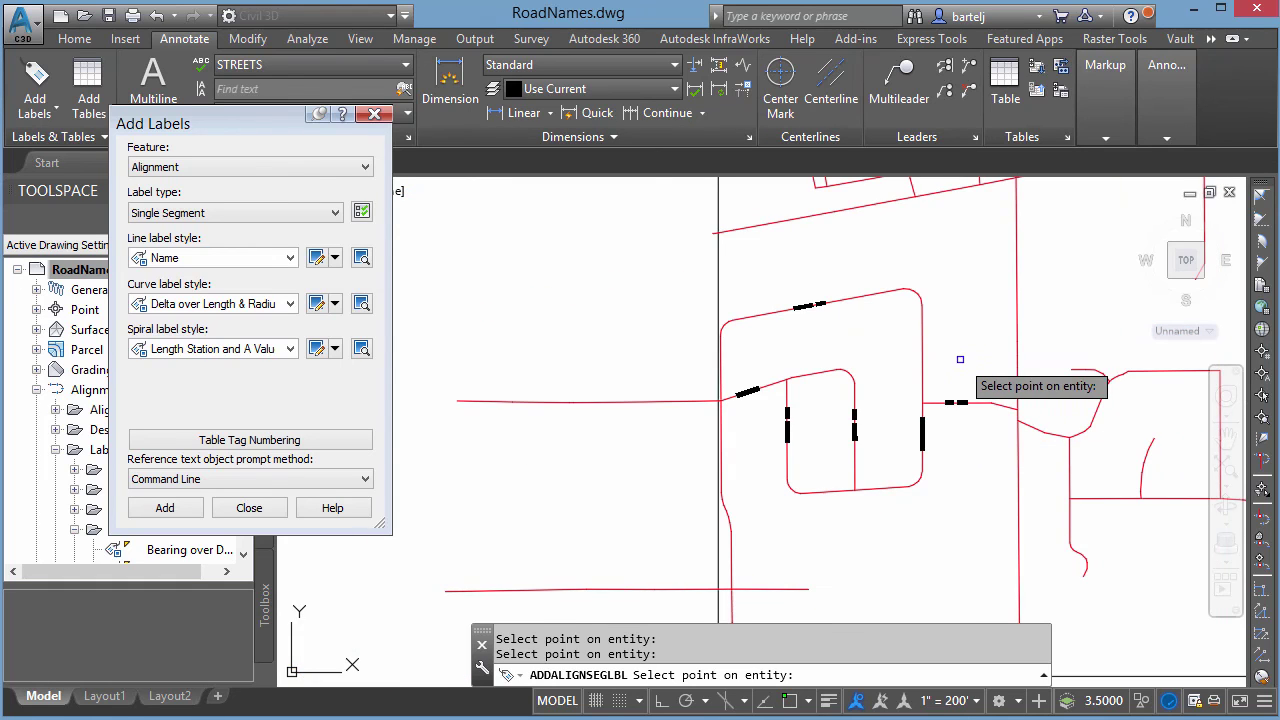
scroll(877, 357, down, 1)
middle_drag(877, 357, 848, 337)
click(883, 312)
scroll(977, 405, up, 4)
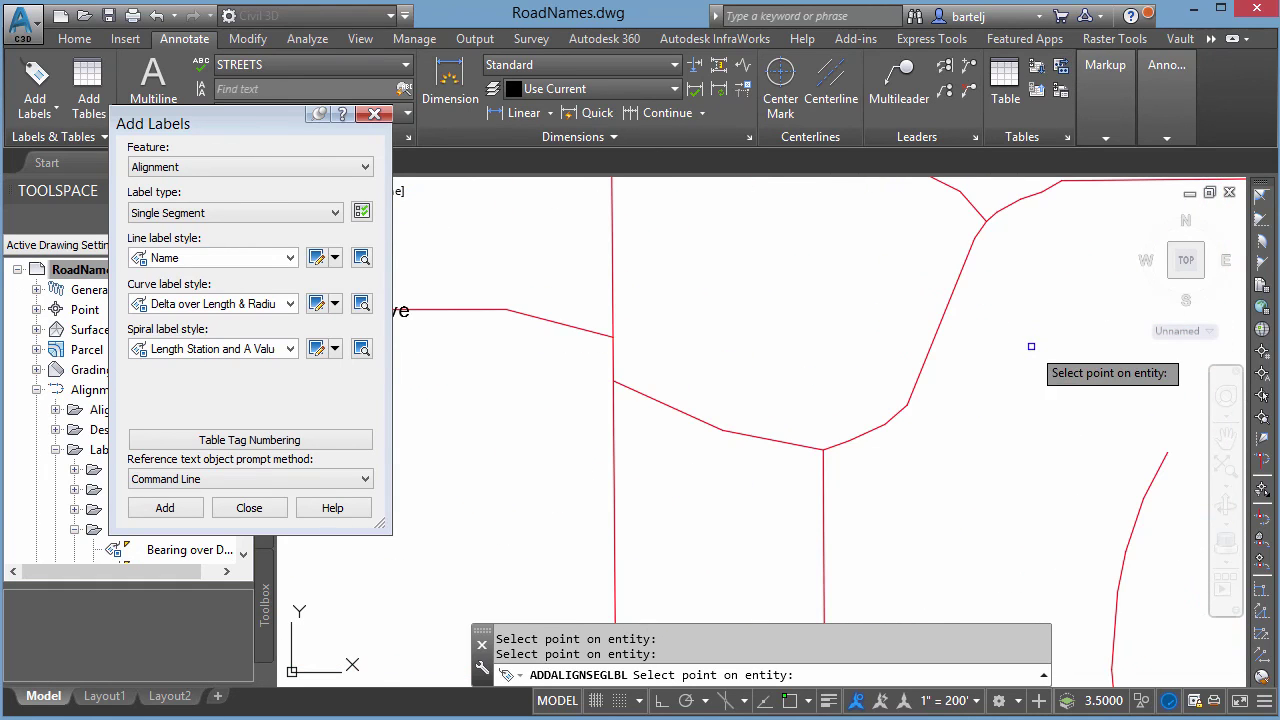
middle_drag(1028, 348, 940, 452)
scroll(983, 418, down, 3)
middle_drag(1021, 411, 994, 400)
scroll(935, 292, up, 3)
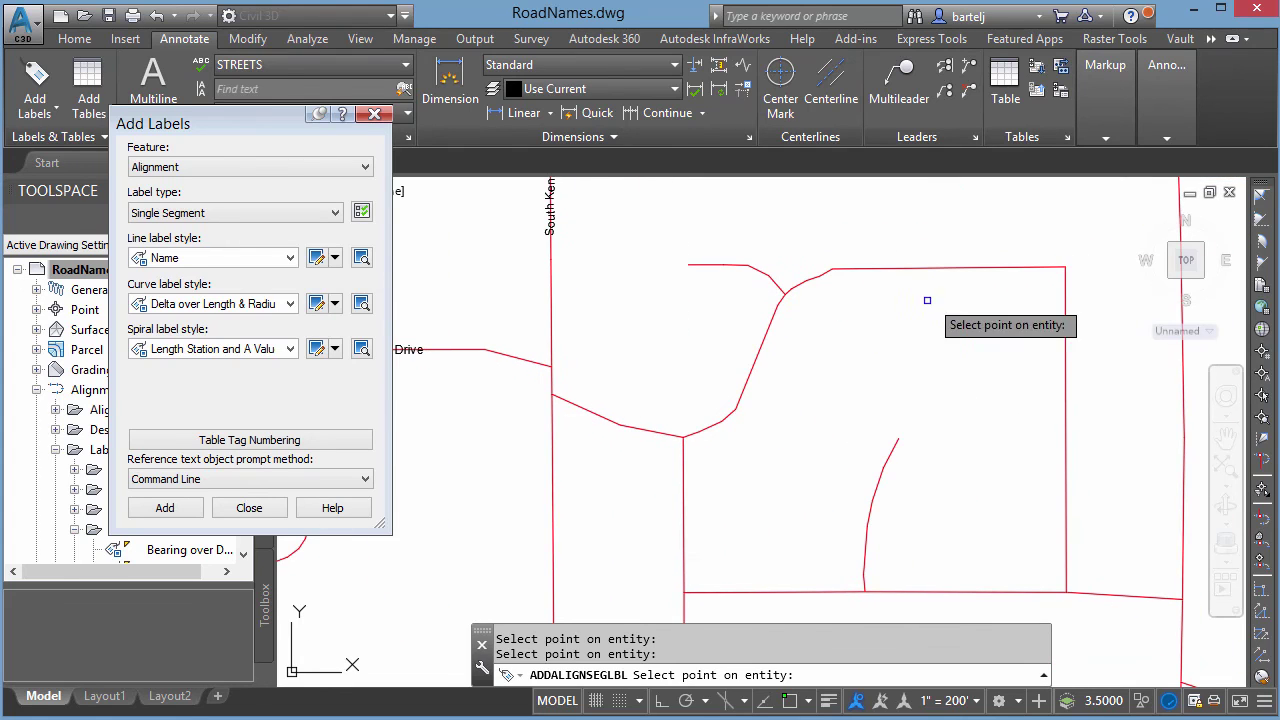
click(940, 267)
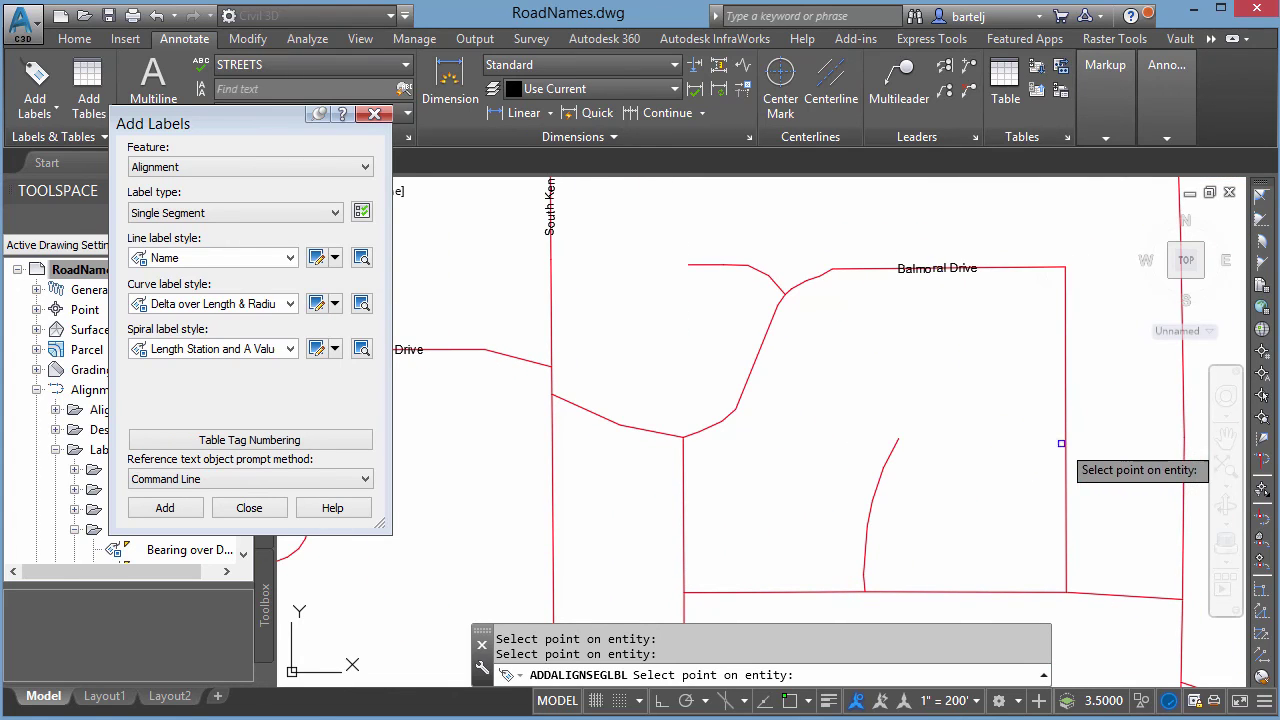
click(1066, 442)
Label Bannock Road, Dunbar Lane and Vista Lane
mouse_move(1070, 490)
middle_down()
mouse_move(1086, 406)
mouse_move(1078, 424)
middle_up()
click(774, 522)
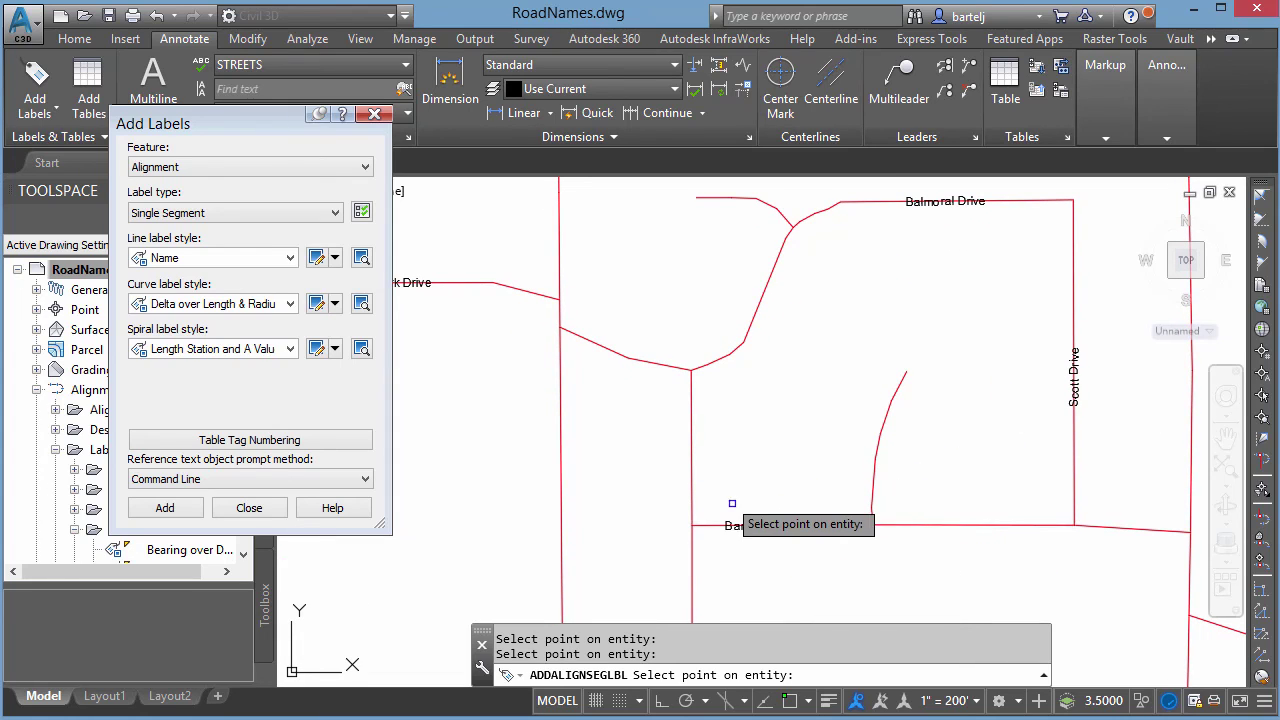
click(695, 461)
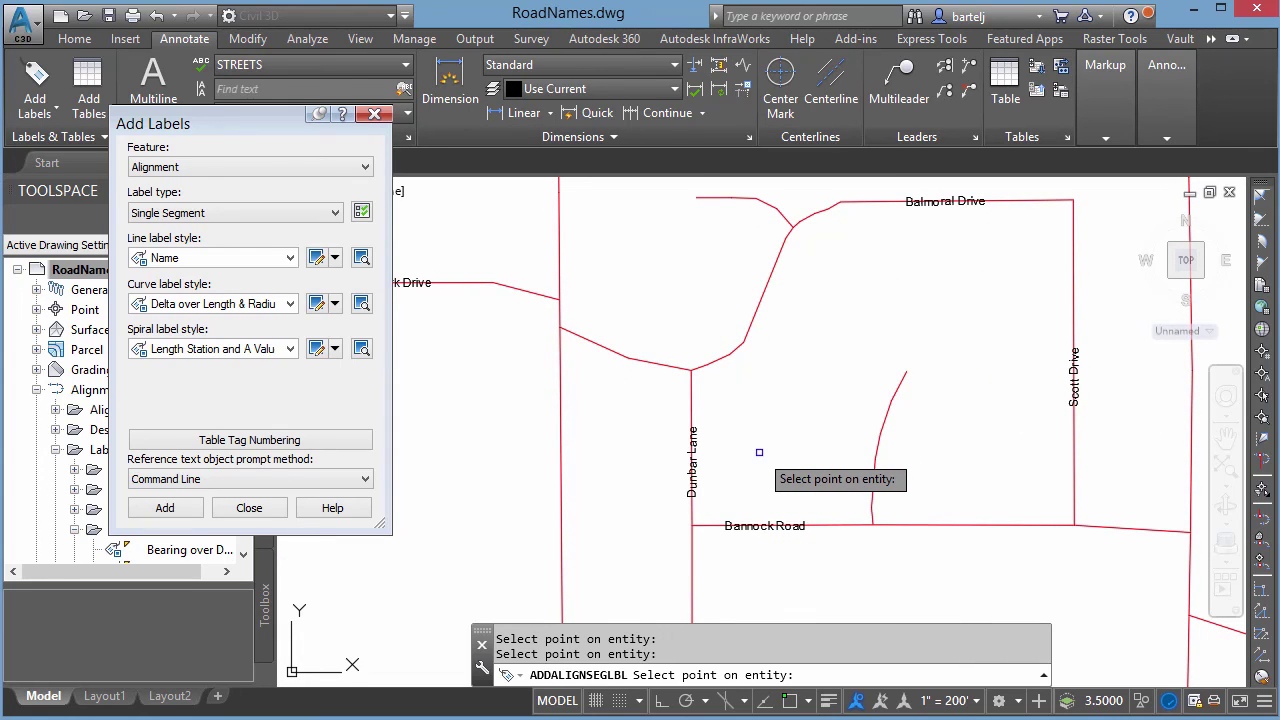
middle_drag(757, 443, 816, 433)
scroll(820, 445, down, 4)
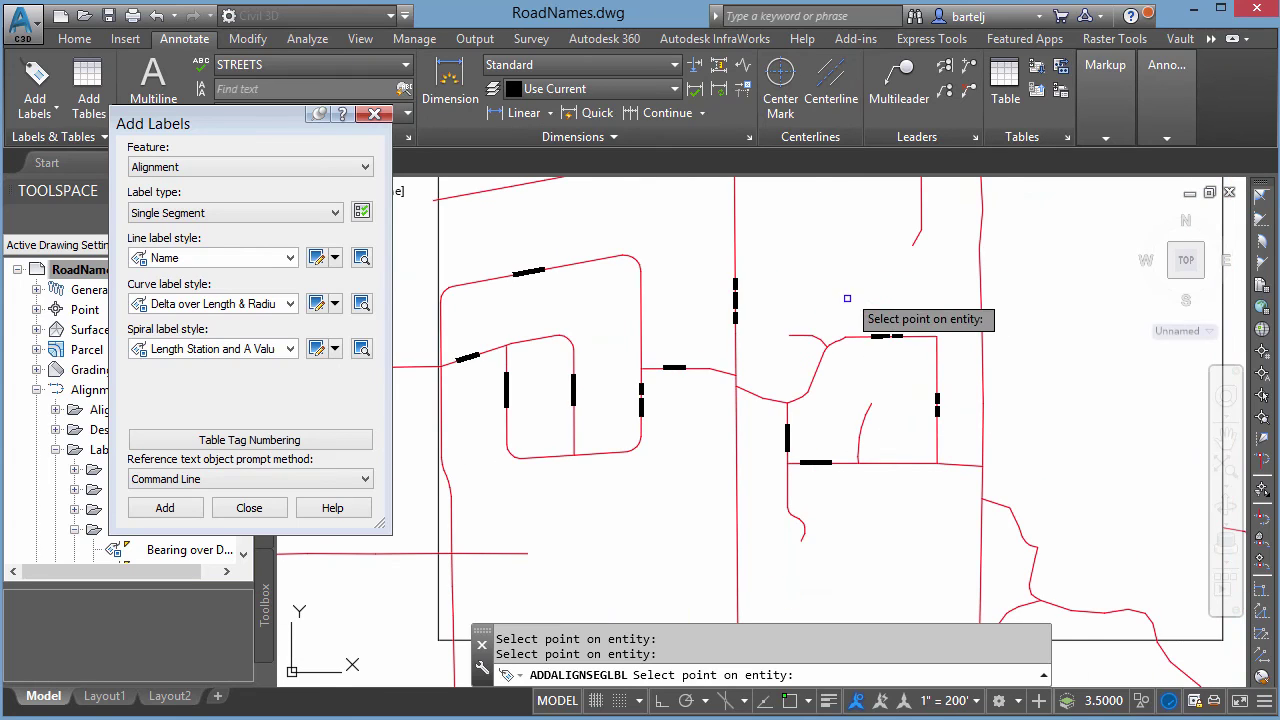
middle_drag(685, 273, 696, 394)
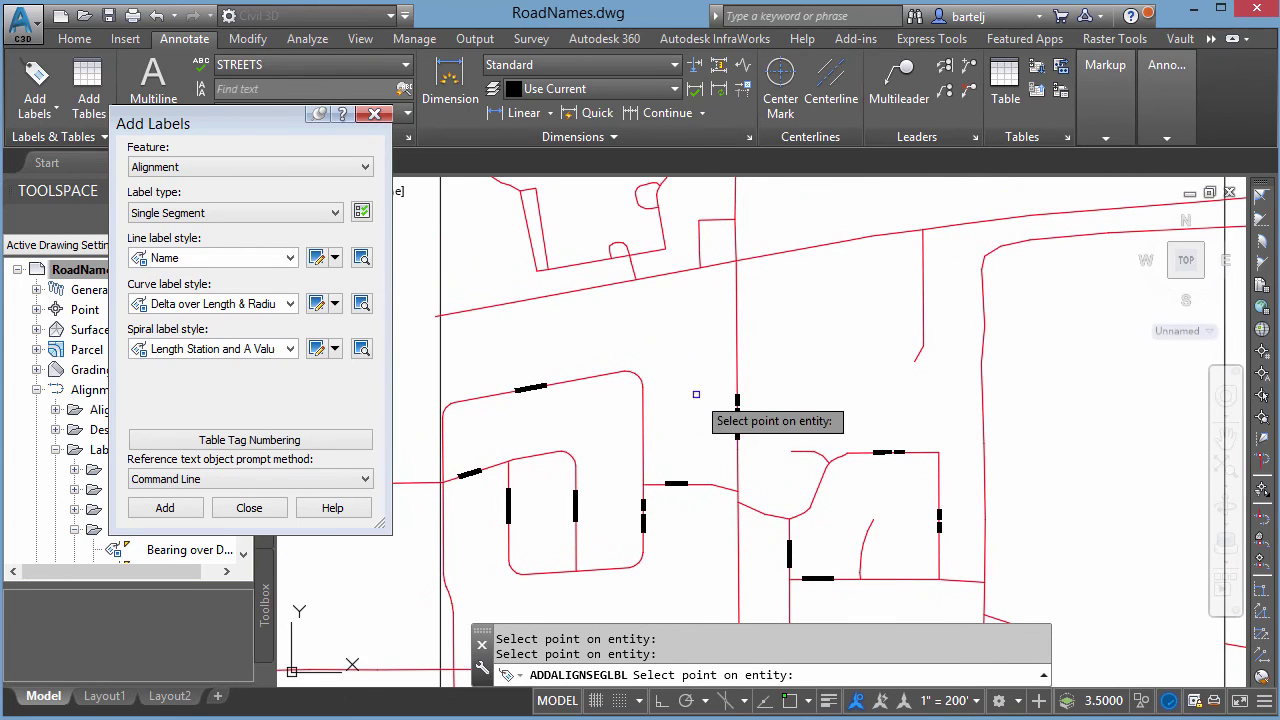
click(923, 289)
Label the long road across the top and return to Park Drive and Balmoral Drive
scroll(923, 289, up, 5)
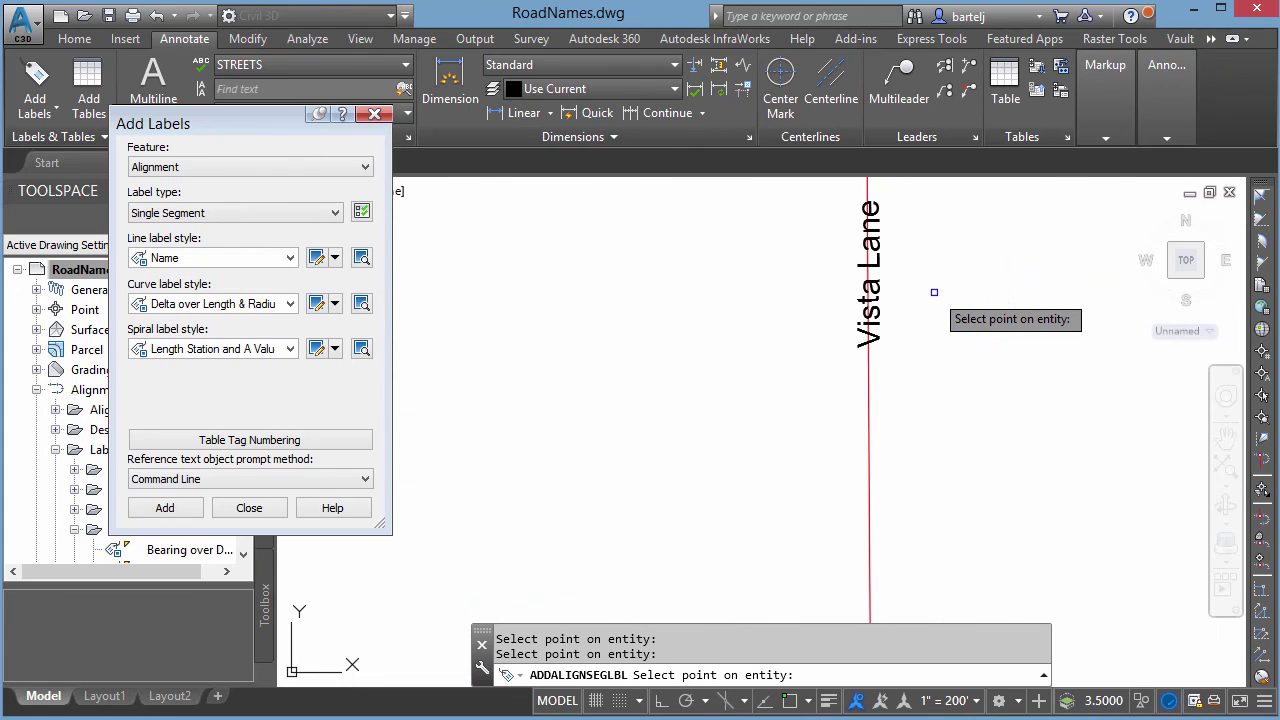
scroll(933, 297, down, 3)
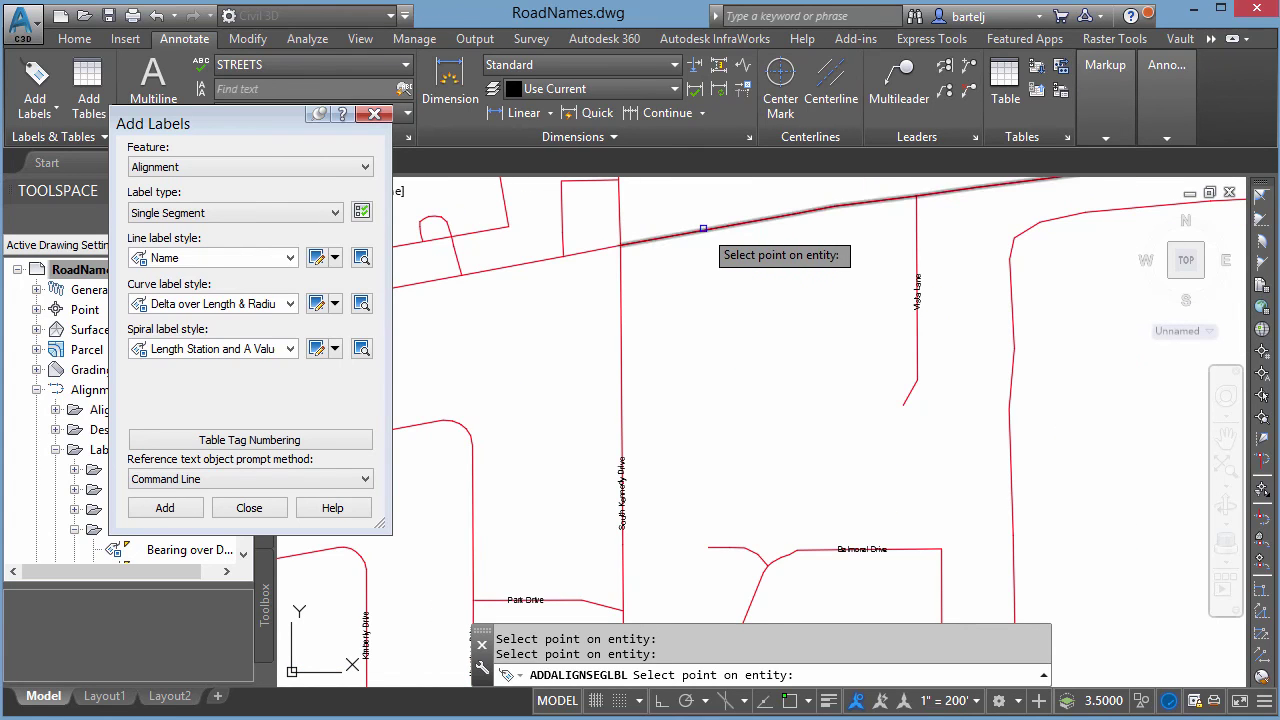
click(703, 229)
scroll(700, 245, up, 4)
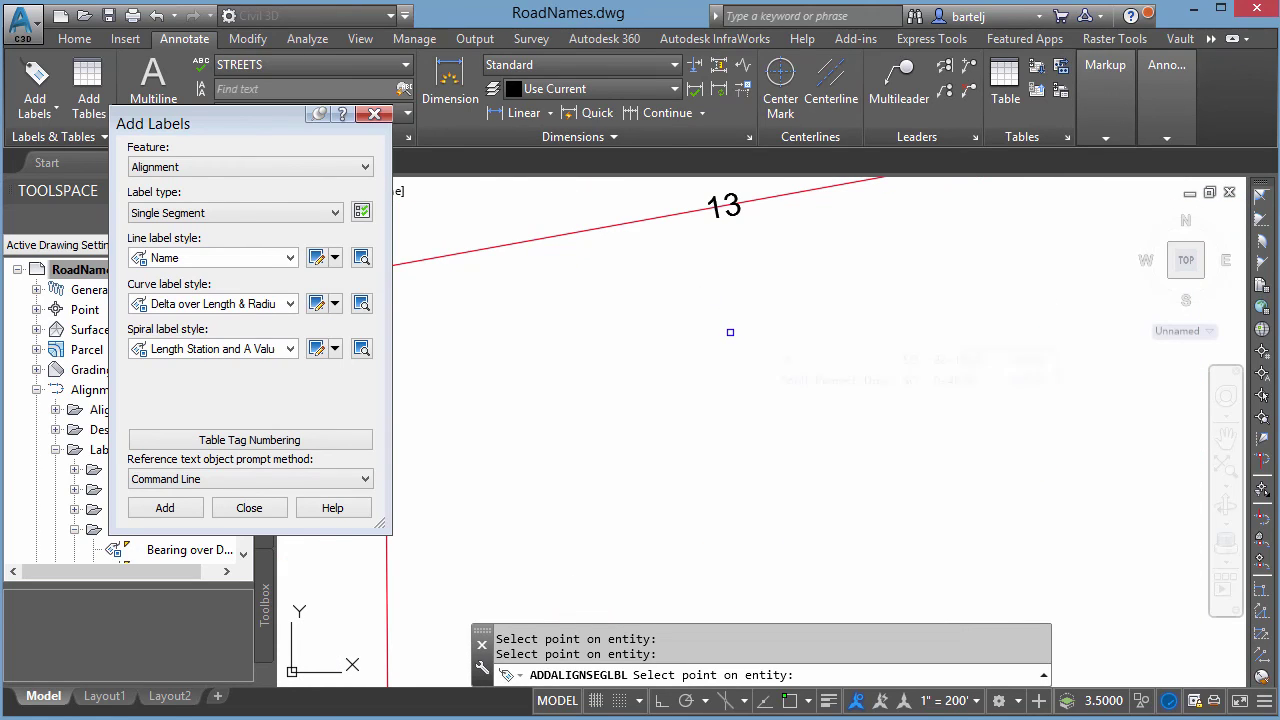
scroll(728, 330, down, 3)
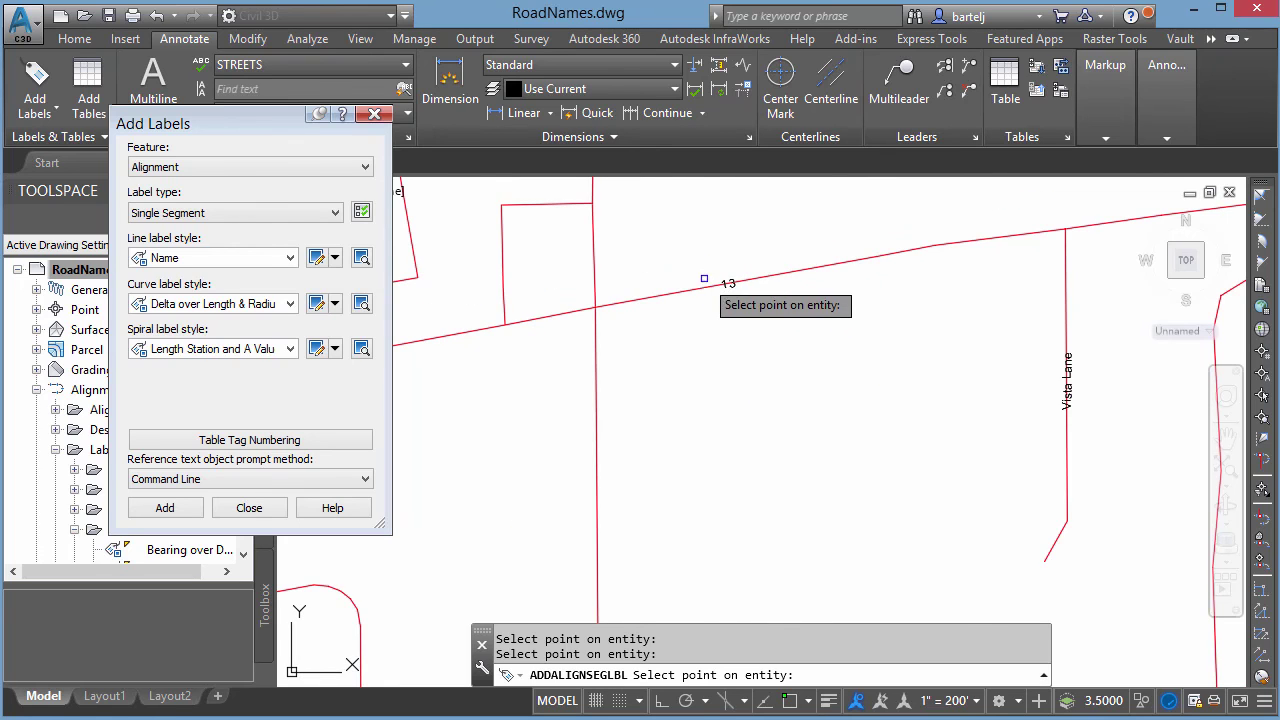
scroll(710, 365, down, 2)
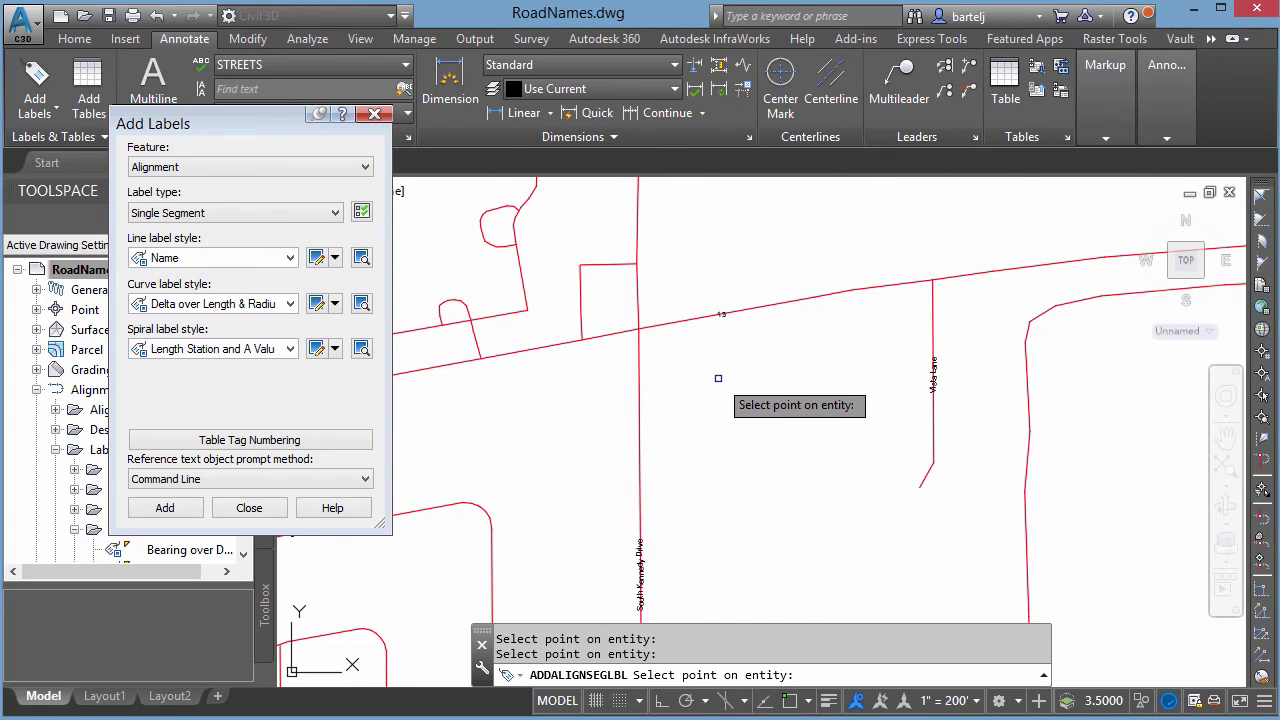
mouse_move(728, 388)
middle_down()
mouse_move(794, 297)
mouse_move(791, 313)
mouse_move(799, 278)
middle_up()
scroll(794, 297, down, 2)
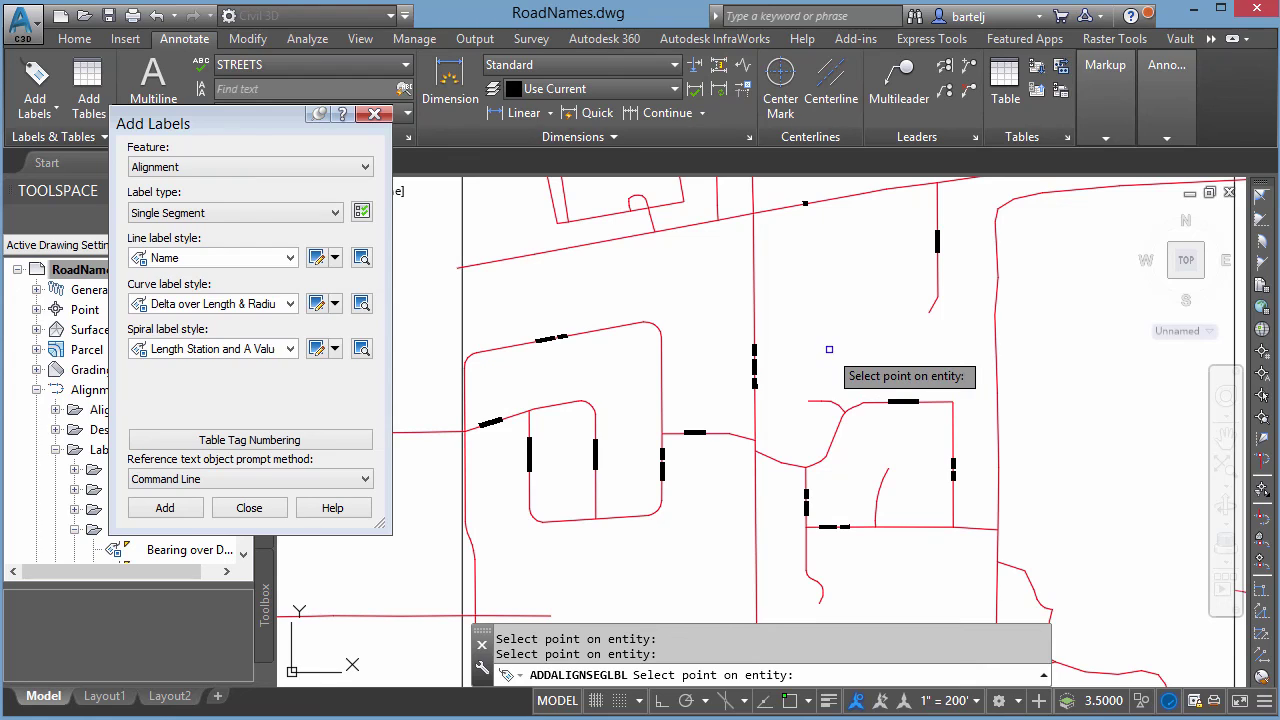
click(374, 115)
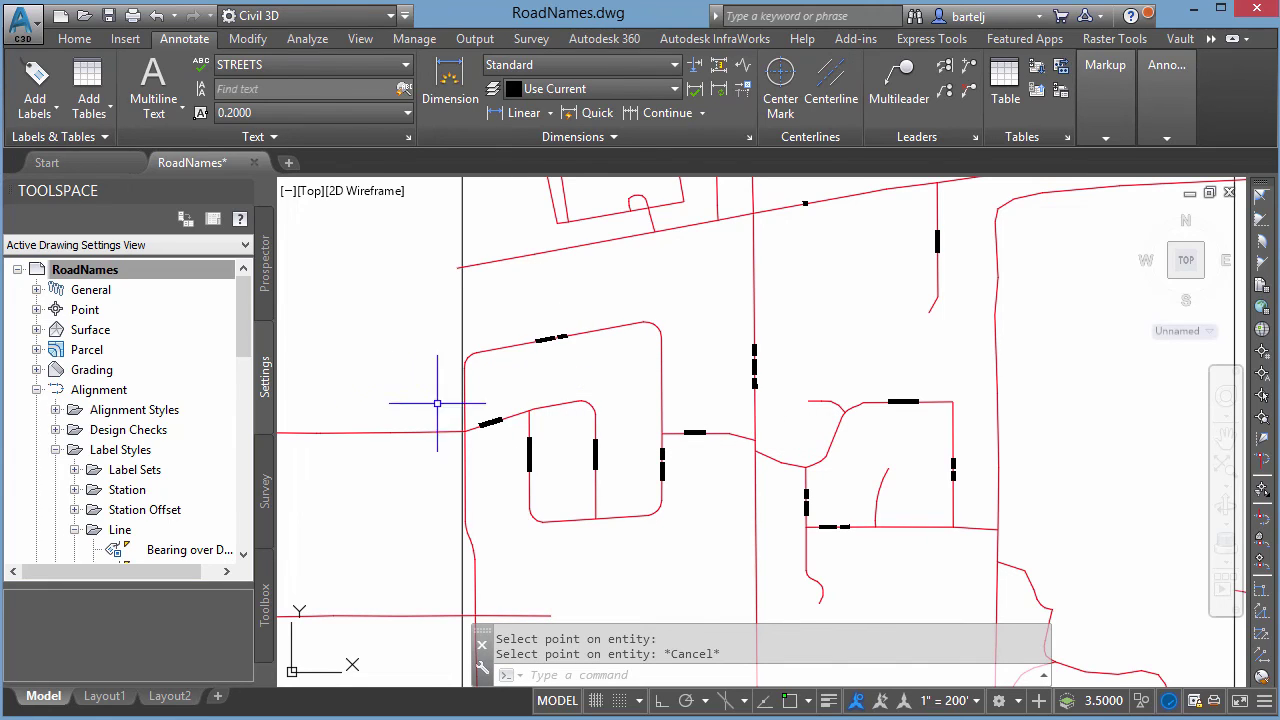
drag(244, 325, 240, 353)
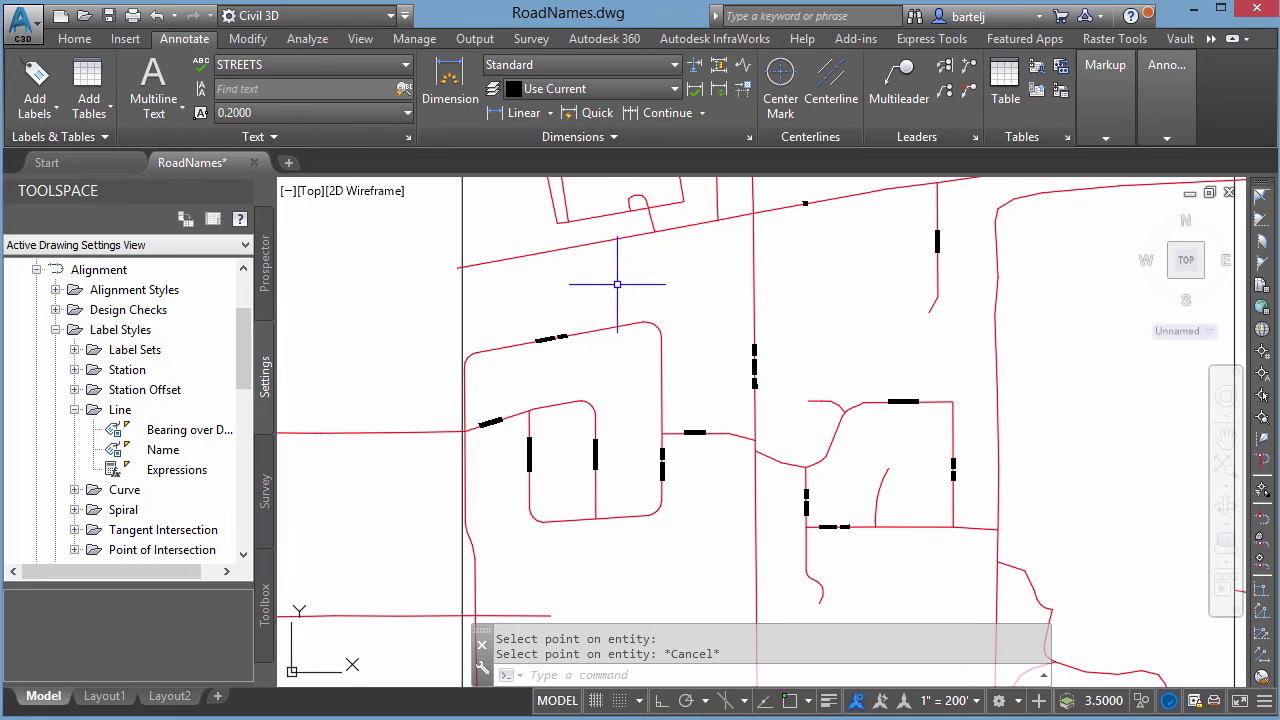
right_click(170, 457)
click(214, 461)
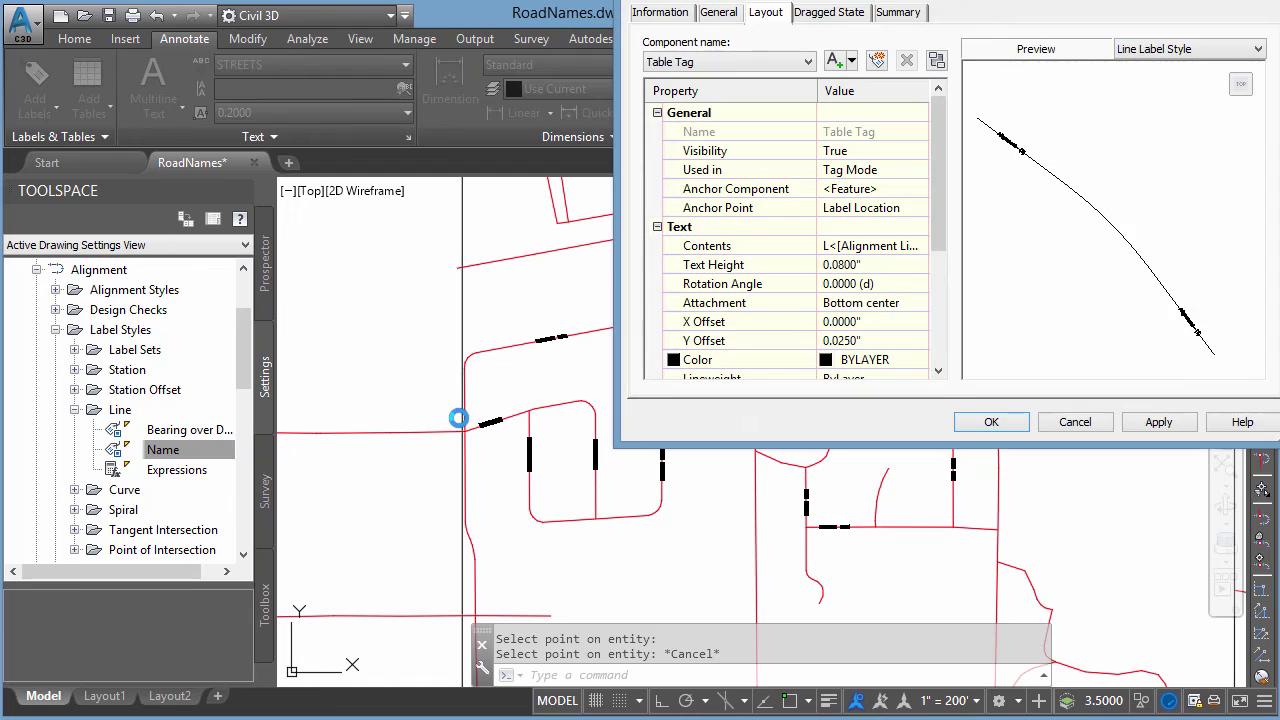
drag(1003, 2, 763, 110)
click(487, 143)
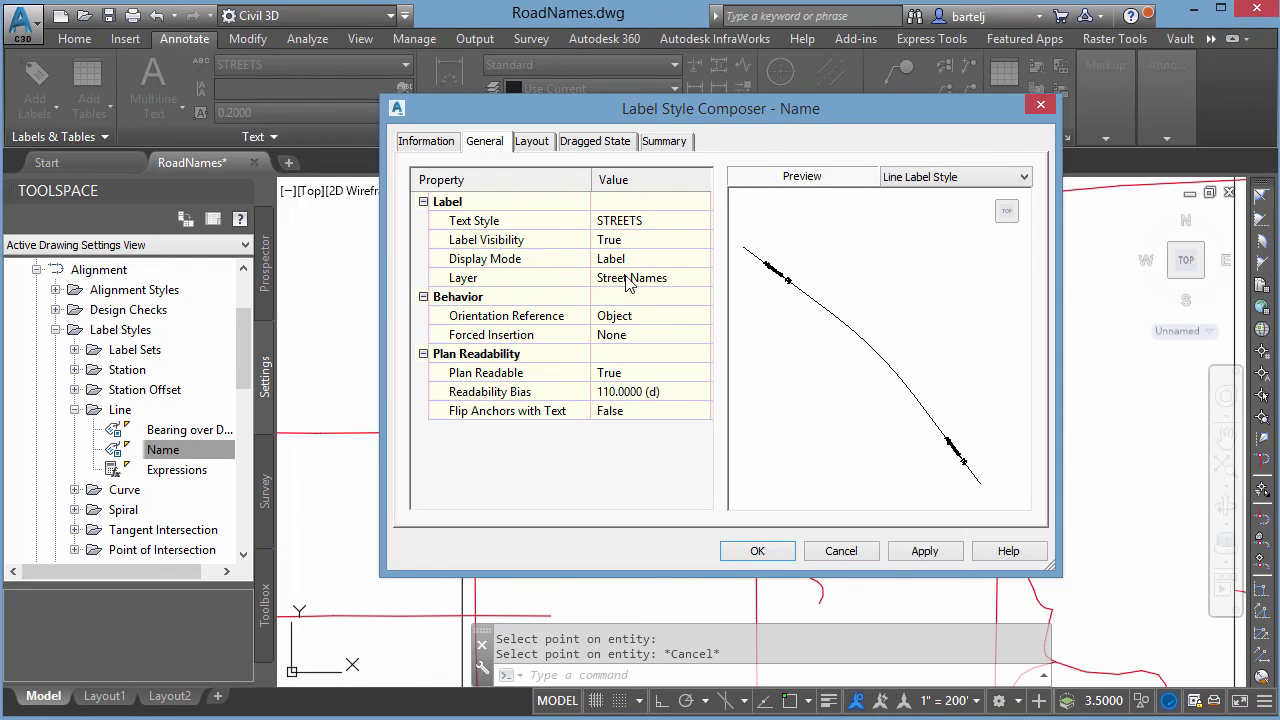
click(841, 551)
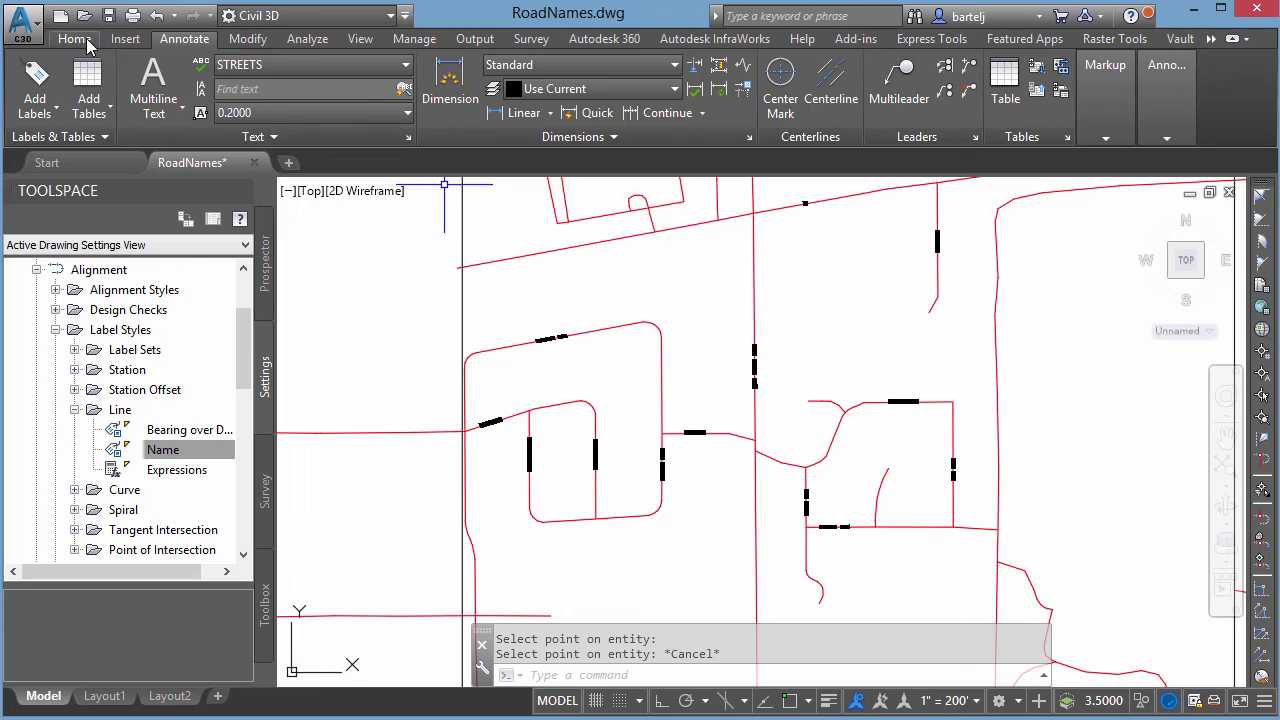
Draw a small circle centred on a road line endpoint using the Endpoint snap
click(75, 39)
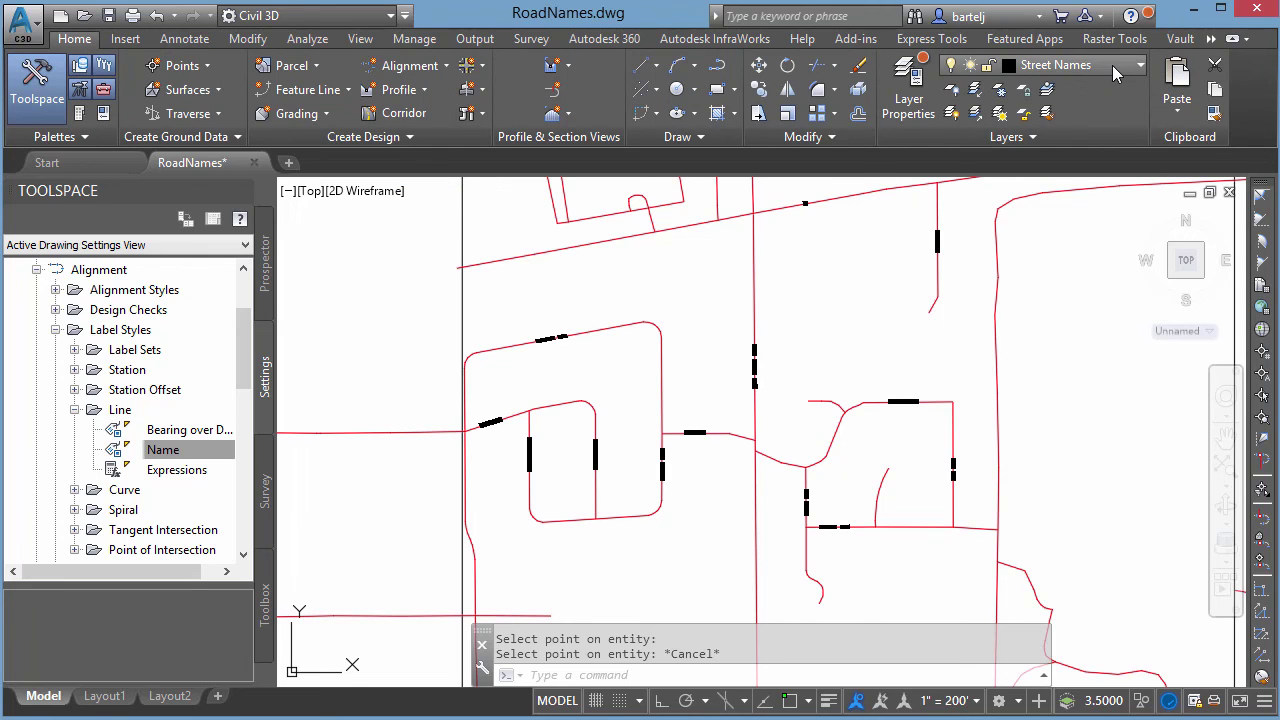
scroll(460, 436, up, 10)
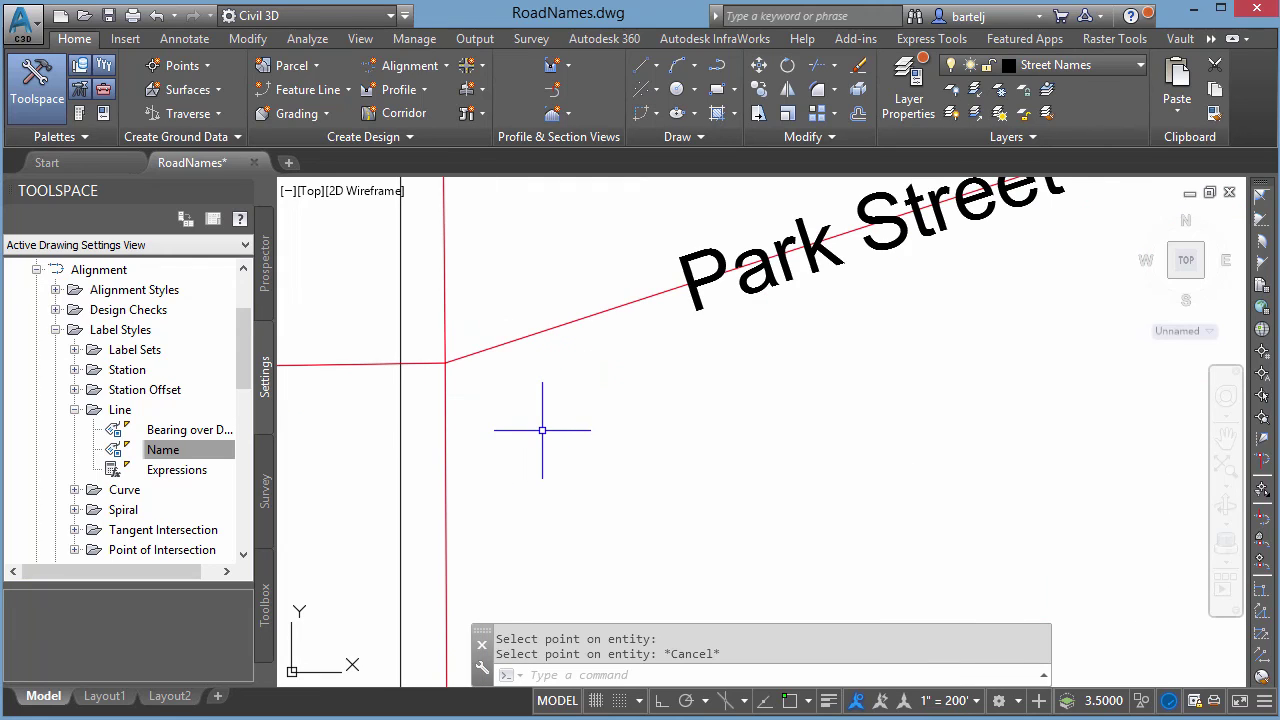
text(ci)
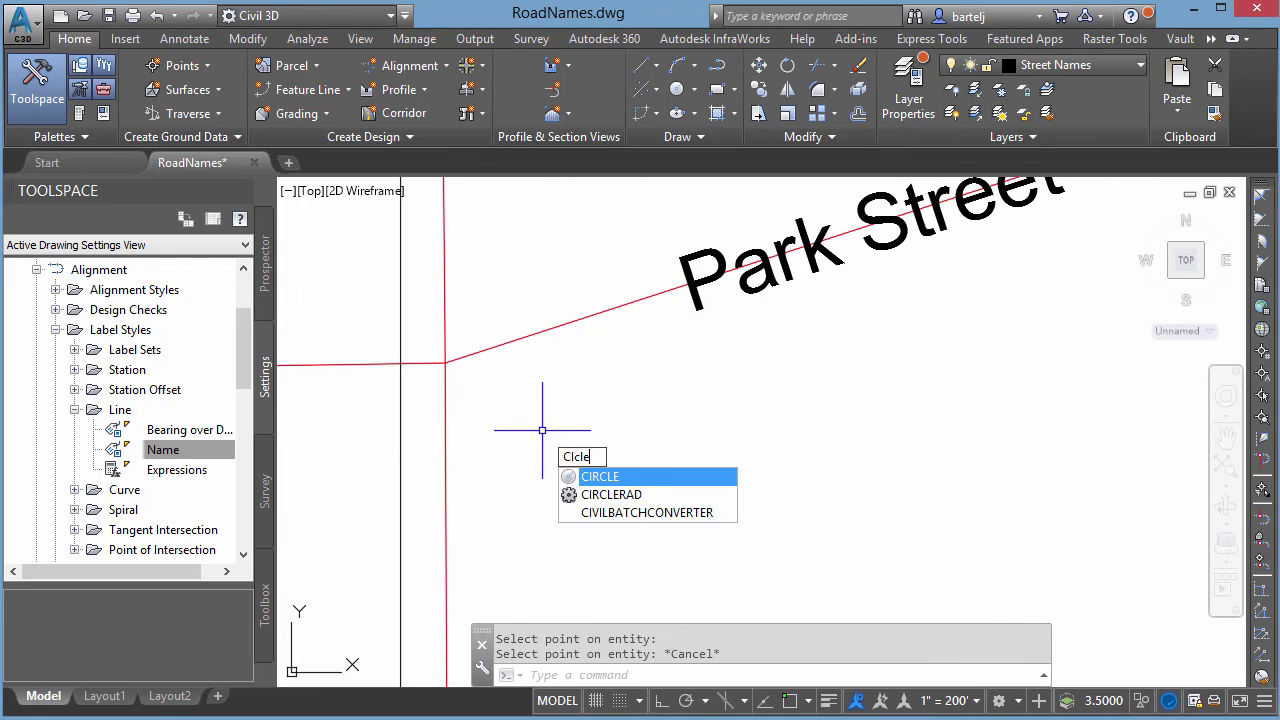
key(BackSpace)
click(598, 478)
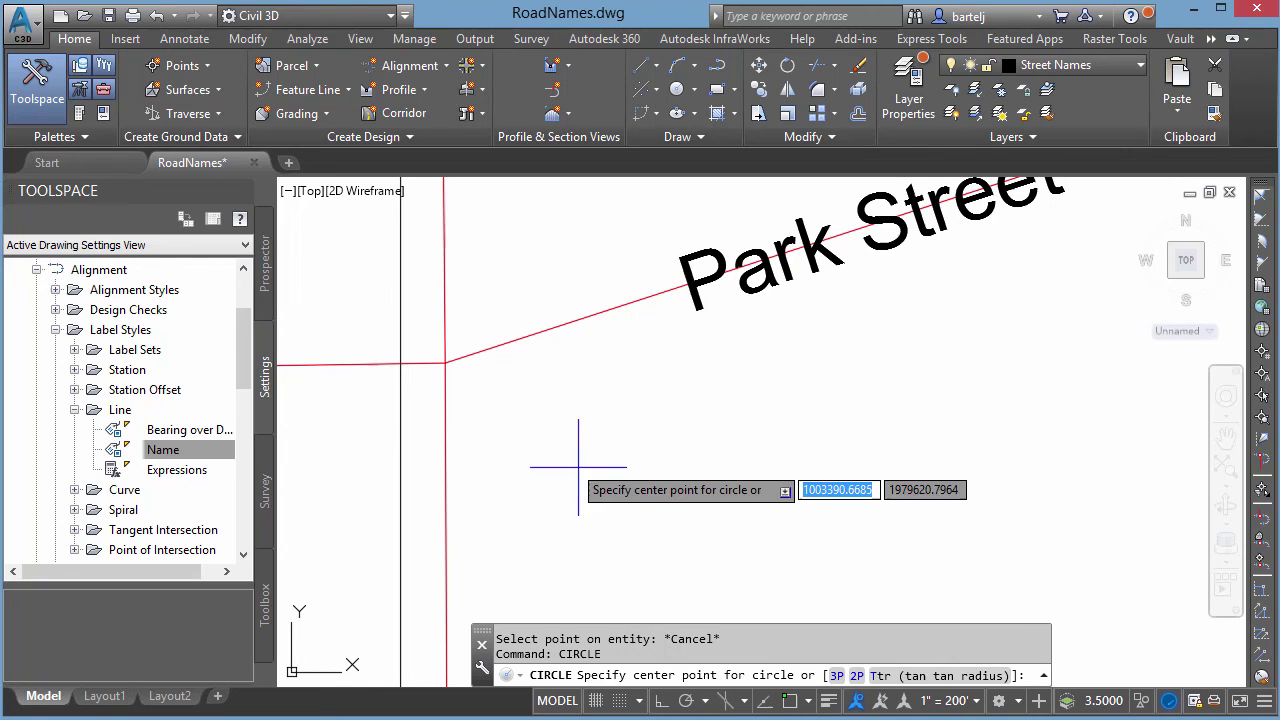
shift+right_click(455, 375)
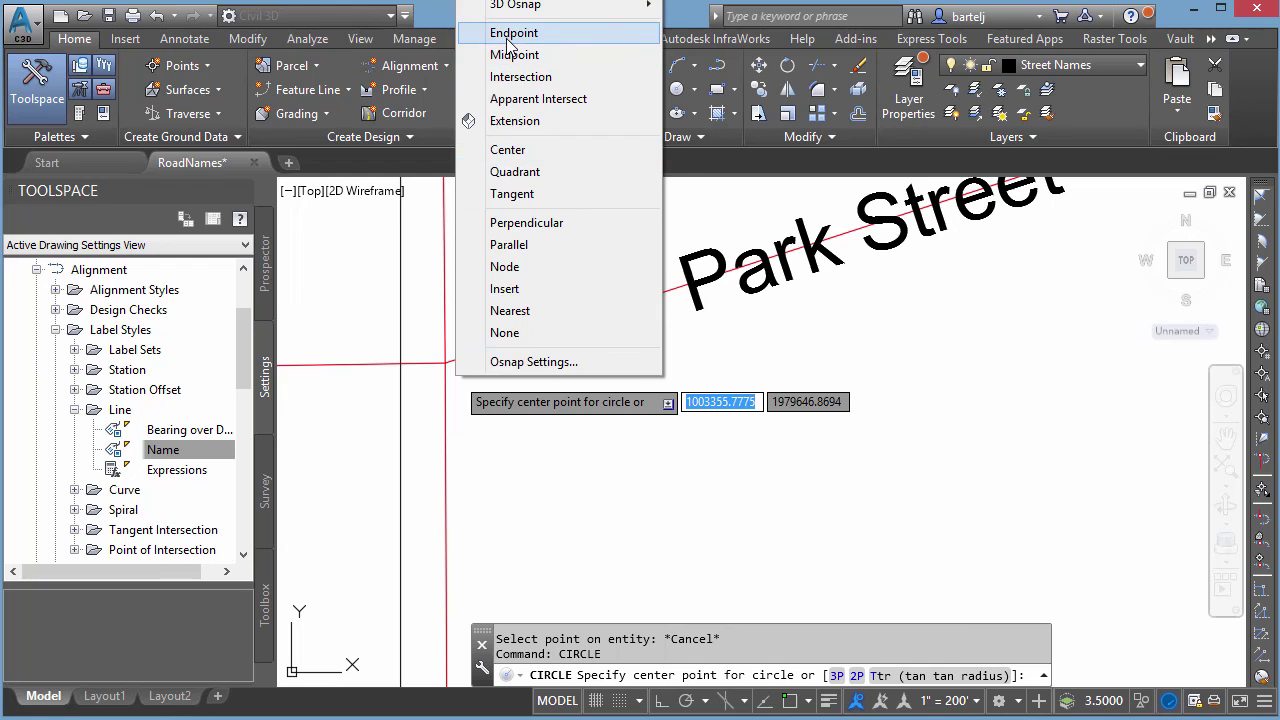
click(508, 38)
click(445, 362)
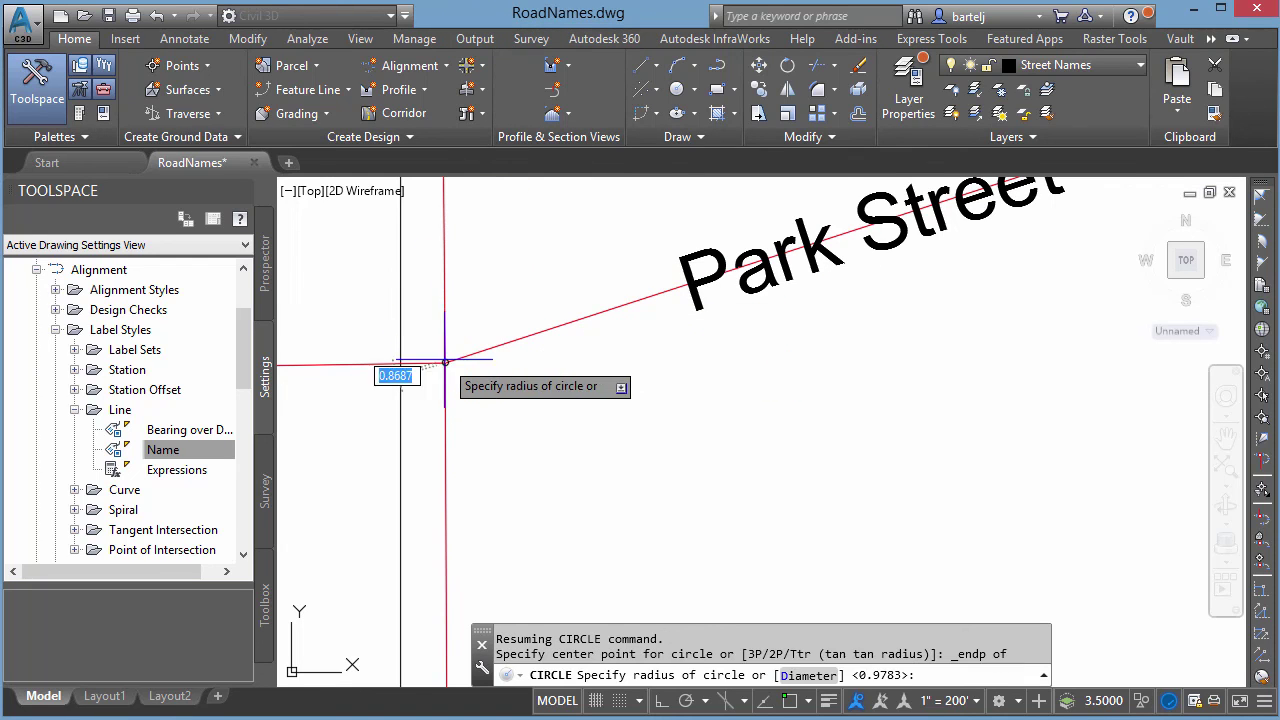
click(455, 369)
Draw a second circle centred on a road intersection using the Intersection snap
scroll(571, 466, down, 6)
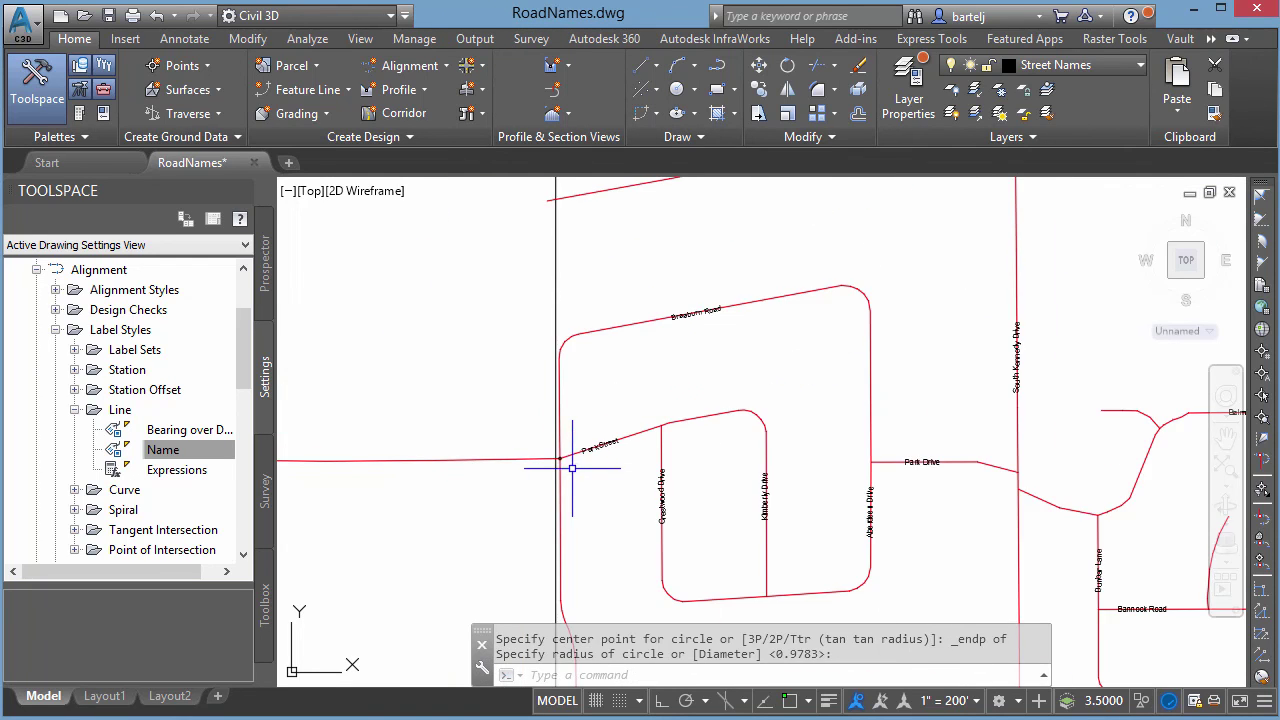
scroll(908, 337, up, 6)
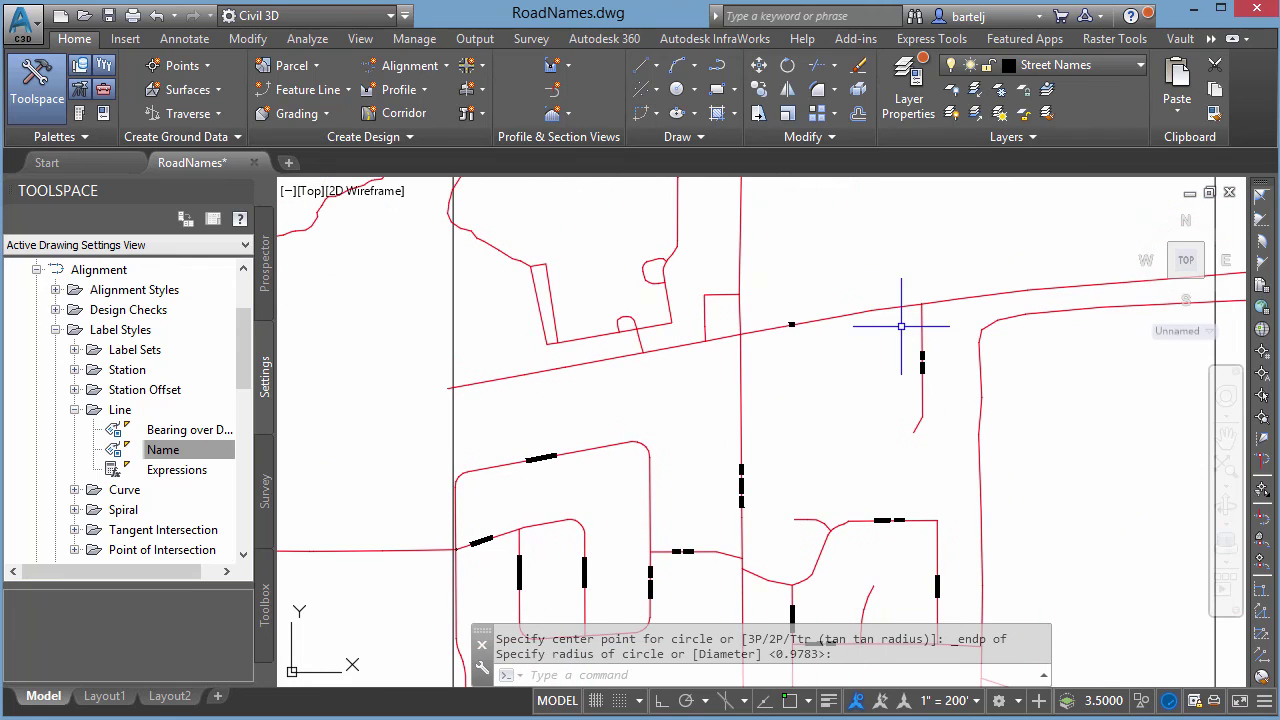
scroll(933, 296, up, 2)
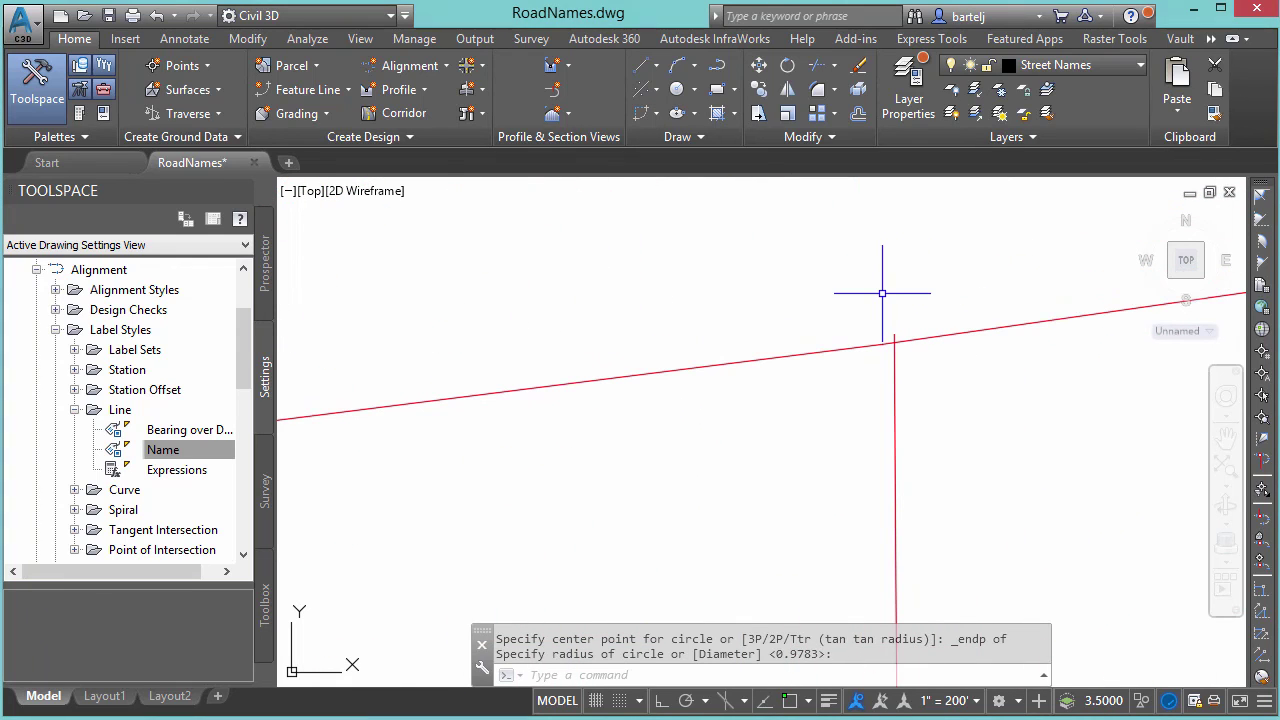
text(ORTHOMODE)
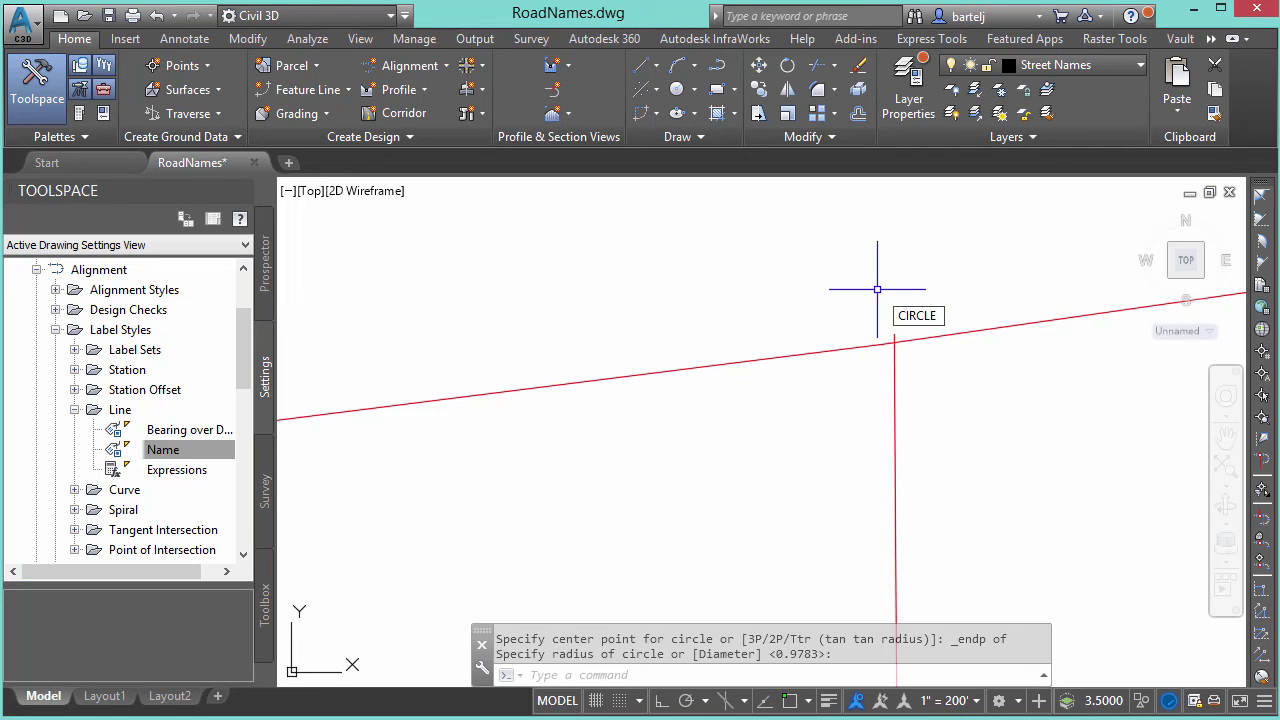
key(Return)
shift+right_click(904, 291)
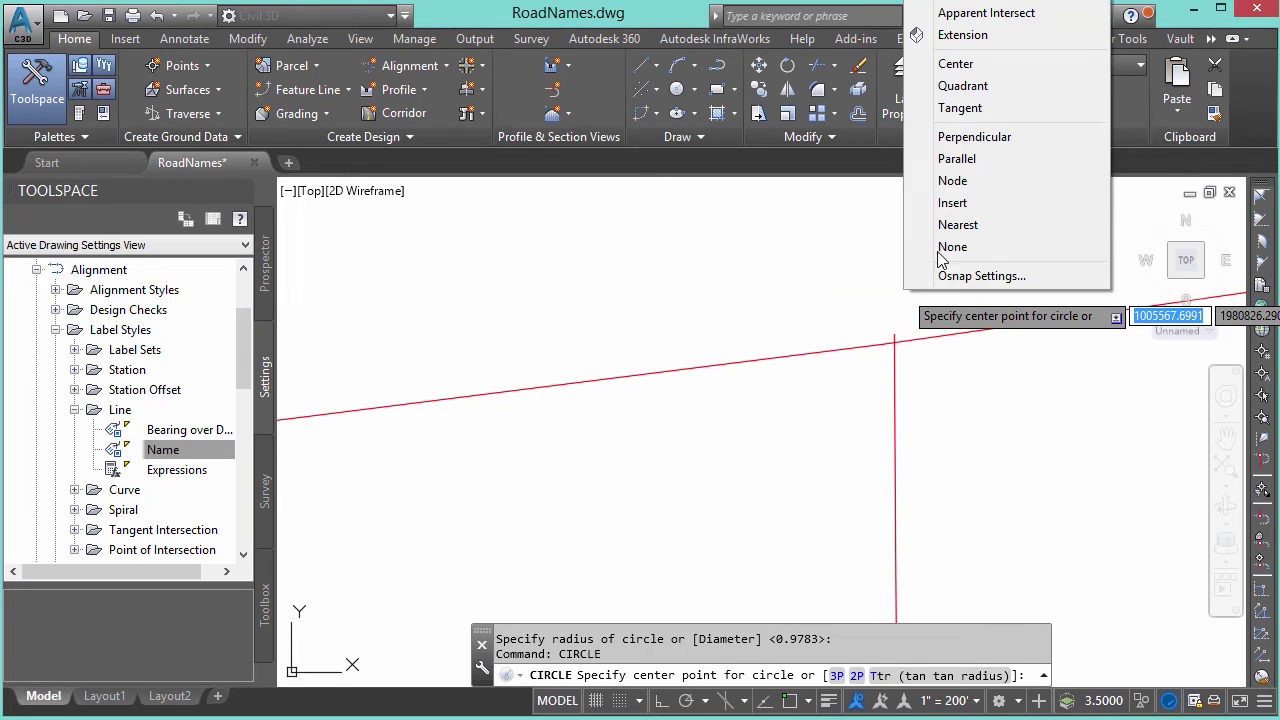
click(979, 5)
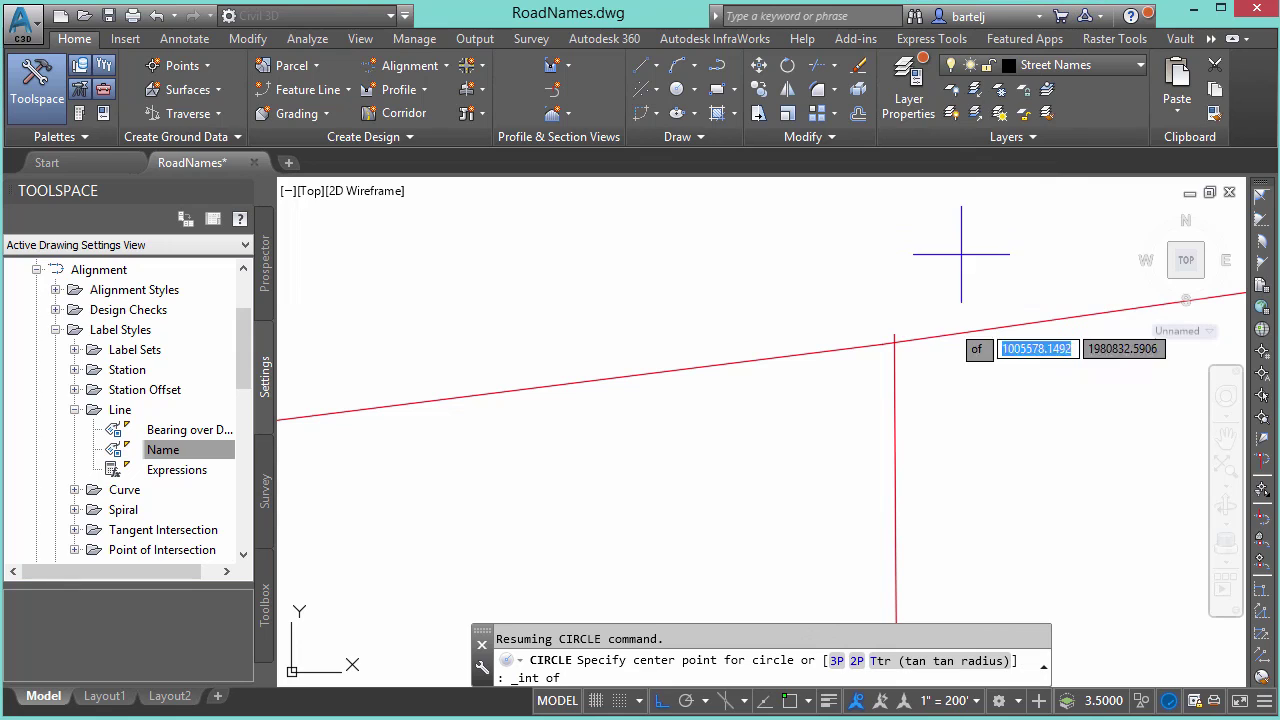
click(895, 342)
Draw a third circle at another road corner endpoint with the default radius
scroll(920, 434, down, 3)
middle_drag(949, 507, 823, 309)
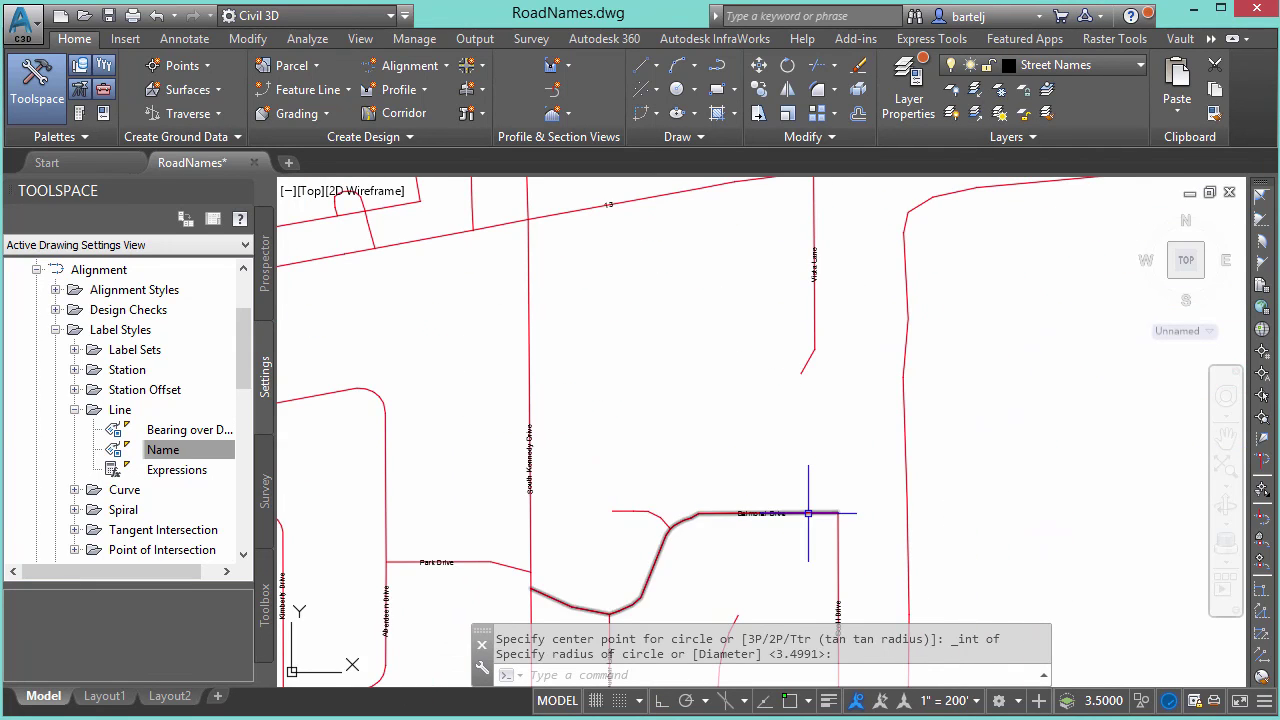
scroll(823, 457, down, 3)
middle_drag(789, 394, 789, 427)
scroll(795, 460, up, 6)
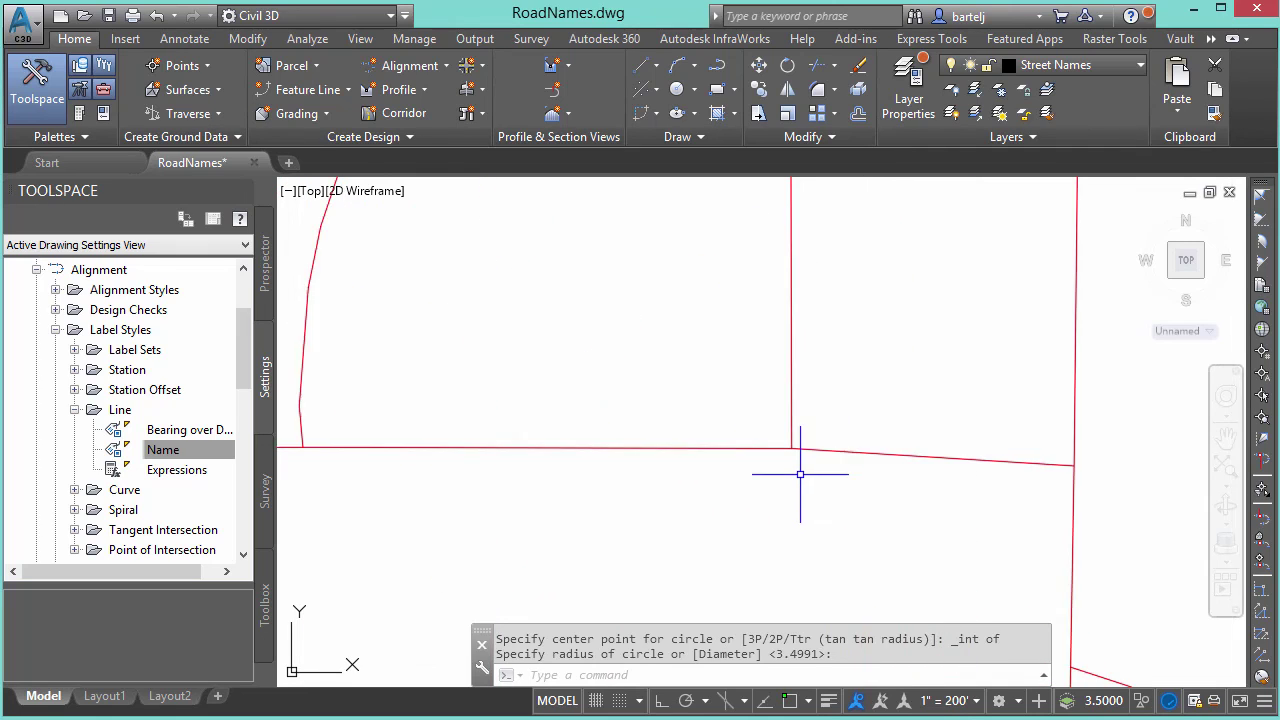
text(ORTHOMODE)
key(Return)
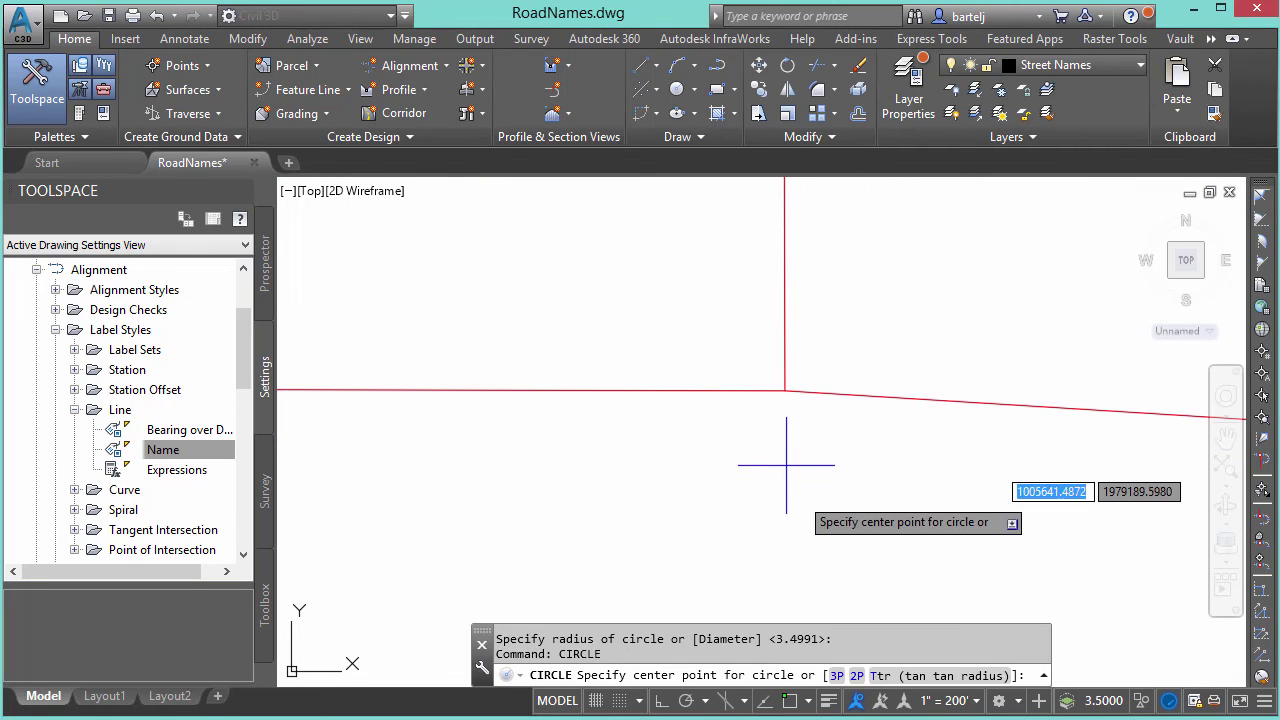
shift+right_click(788, 466)
click(851, 132)
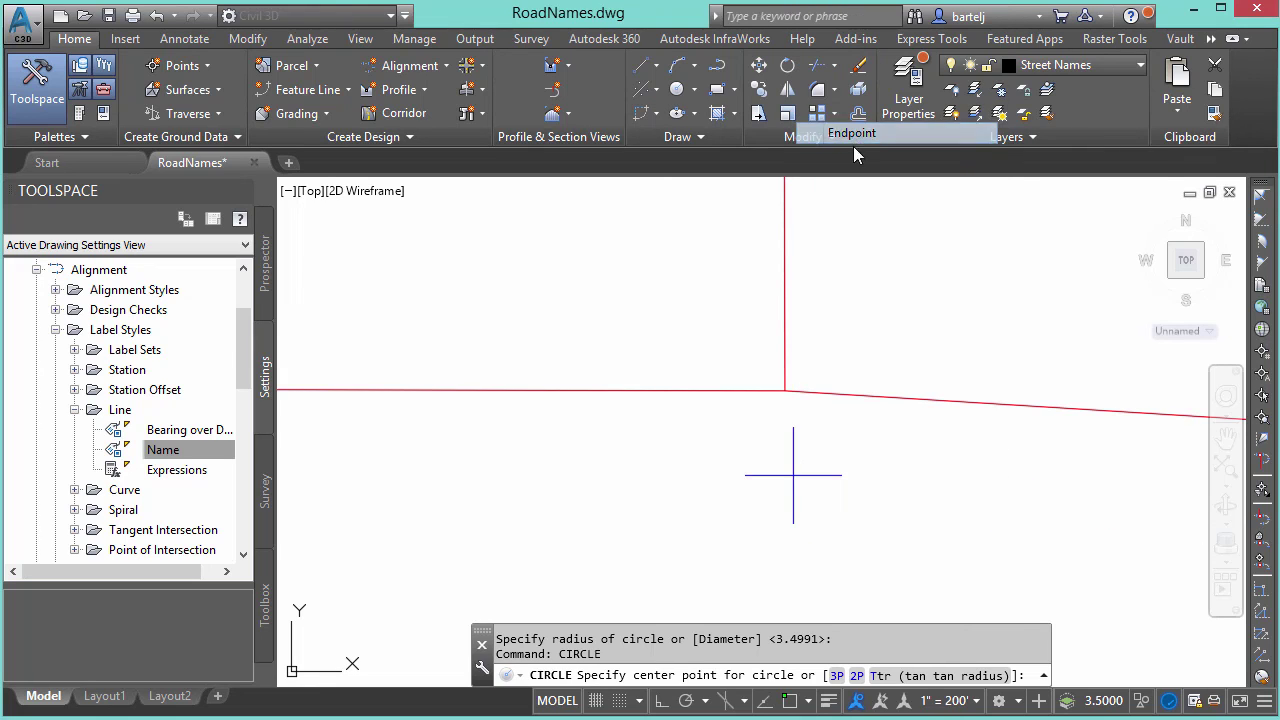
click(785, 390)
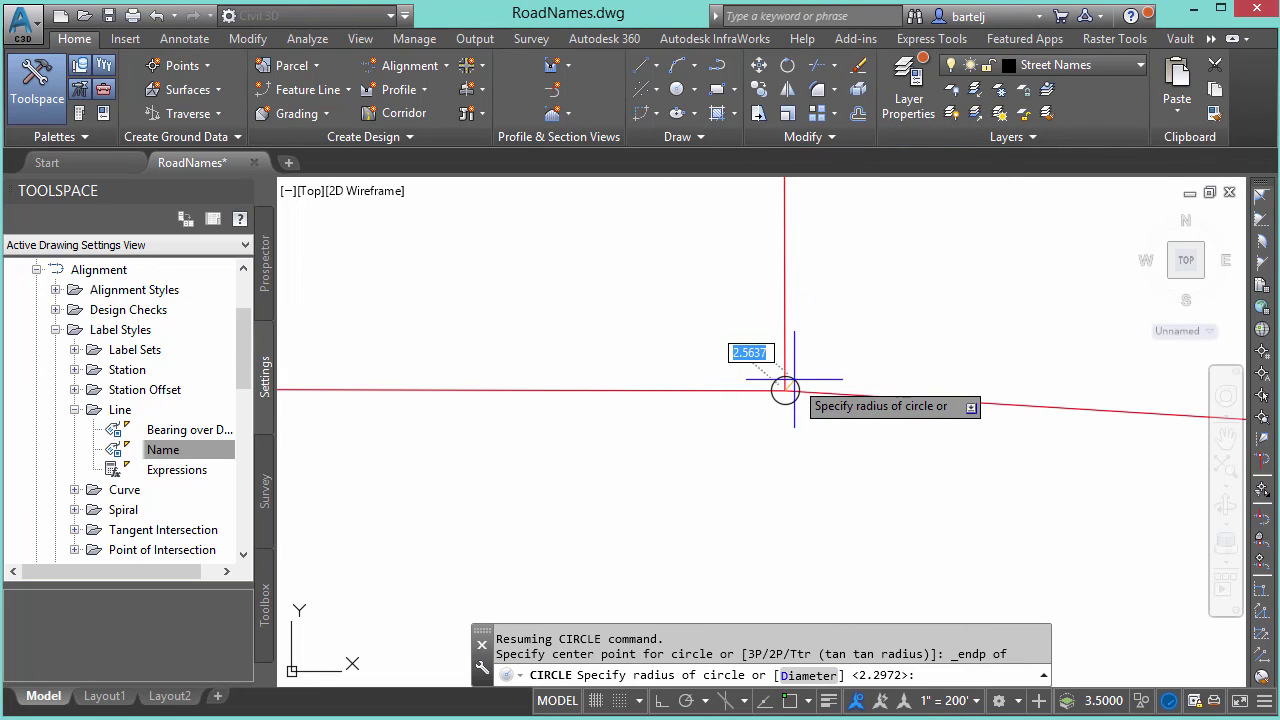
key(Return)
scroll(800, 480, down, 6)
scroll(799, 494, down, 2)
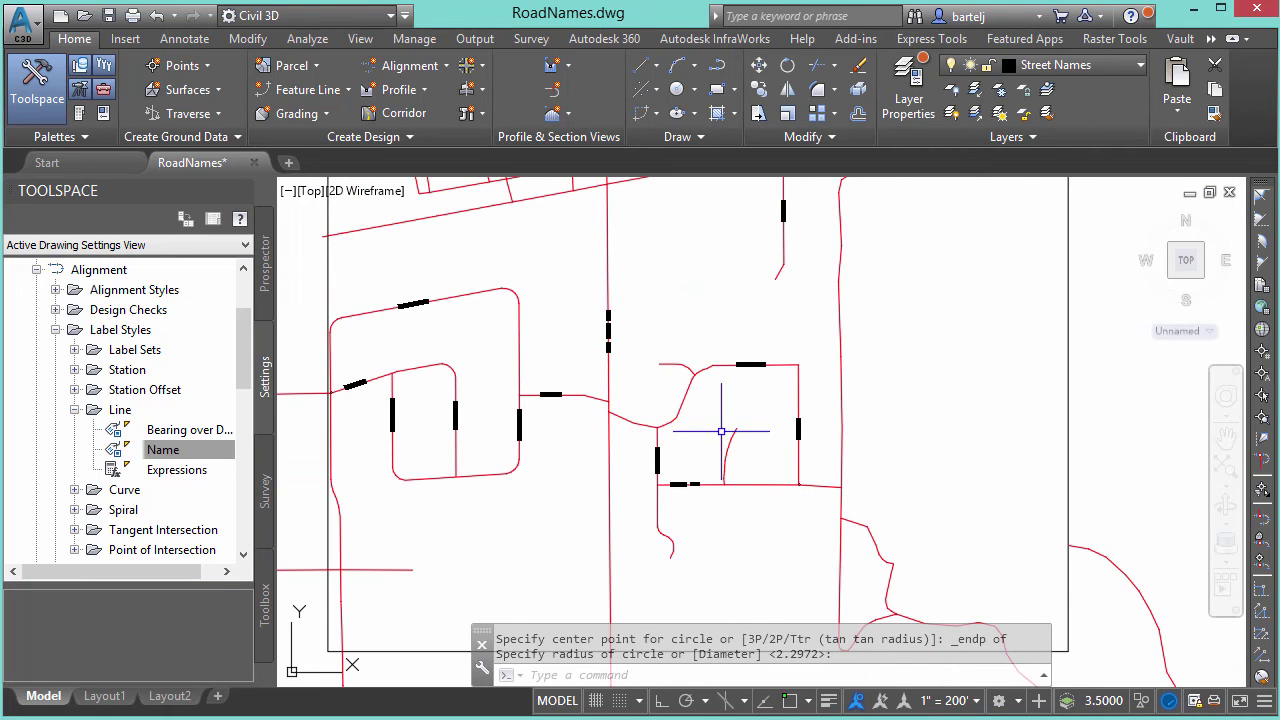
scroll(719, 428, down, 2)
mouse_move(711, 420)
middle_down()
mouse_move(808, 420)
mouse_move(752, 426)
middle_up()
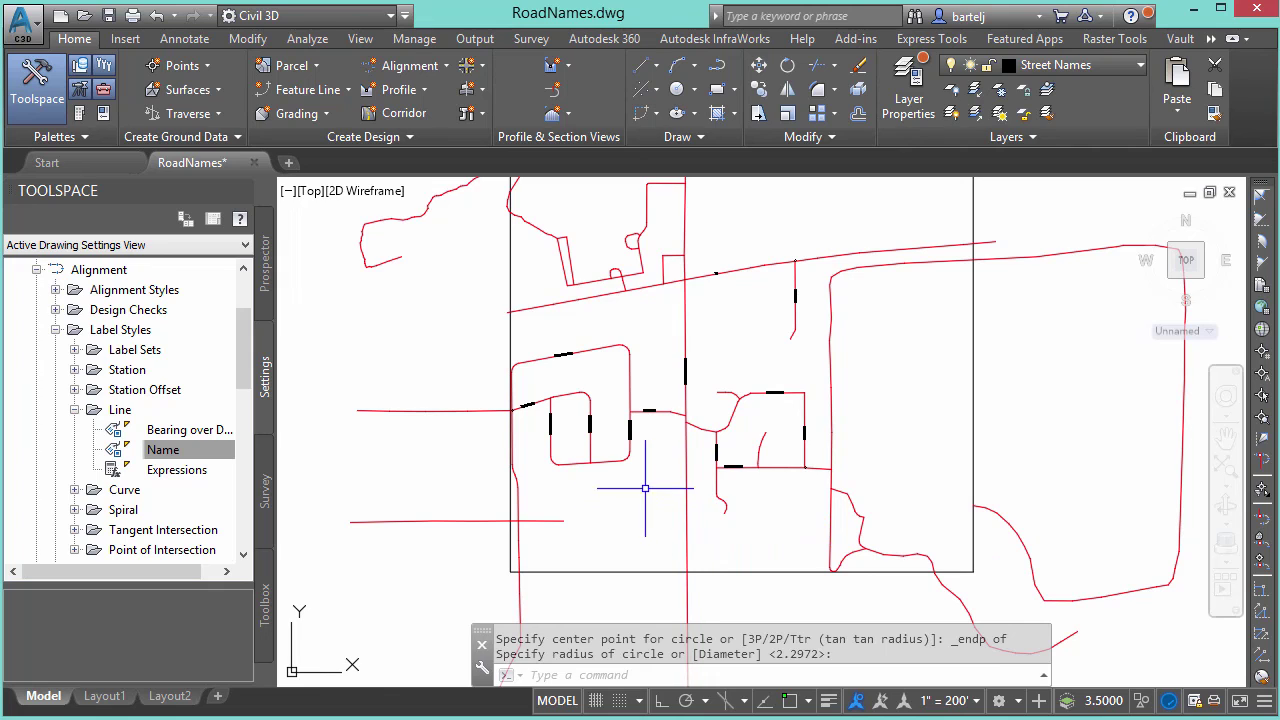
Select all 13 street-name labels via Select Similar and explode them with X
scroll(645, 488, up, 1)
scroll(686, 371, up, 1)
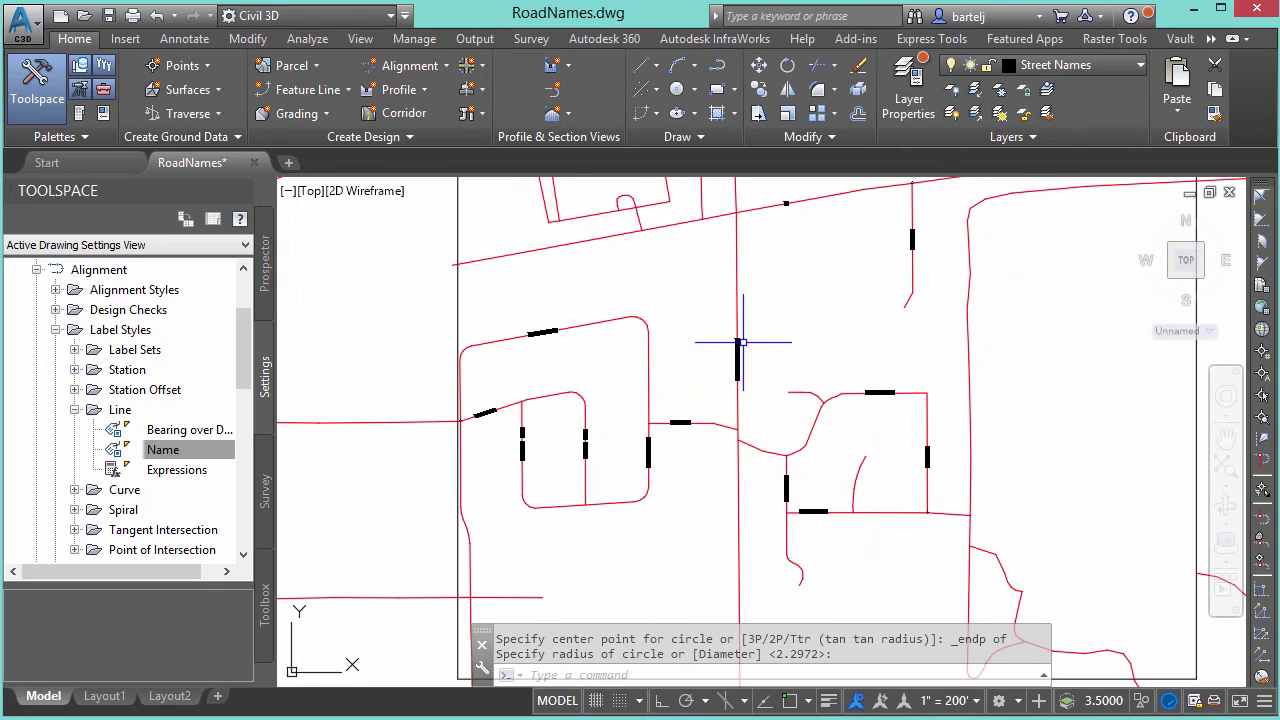
key(Escape)
click(740, 357)
right_click(771, 357)
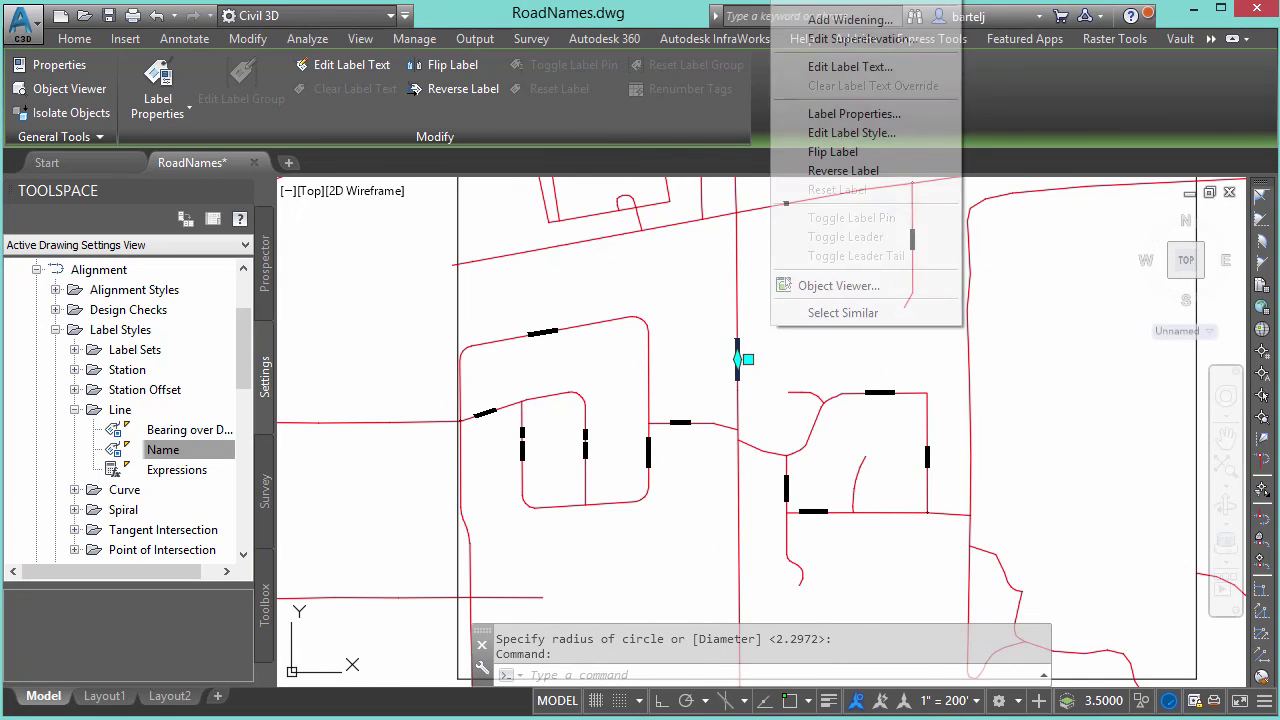
click(831, 314)
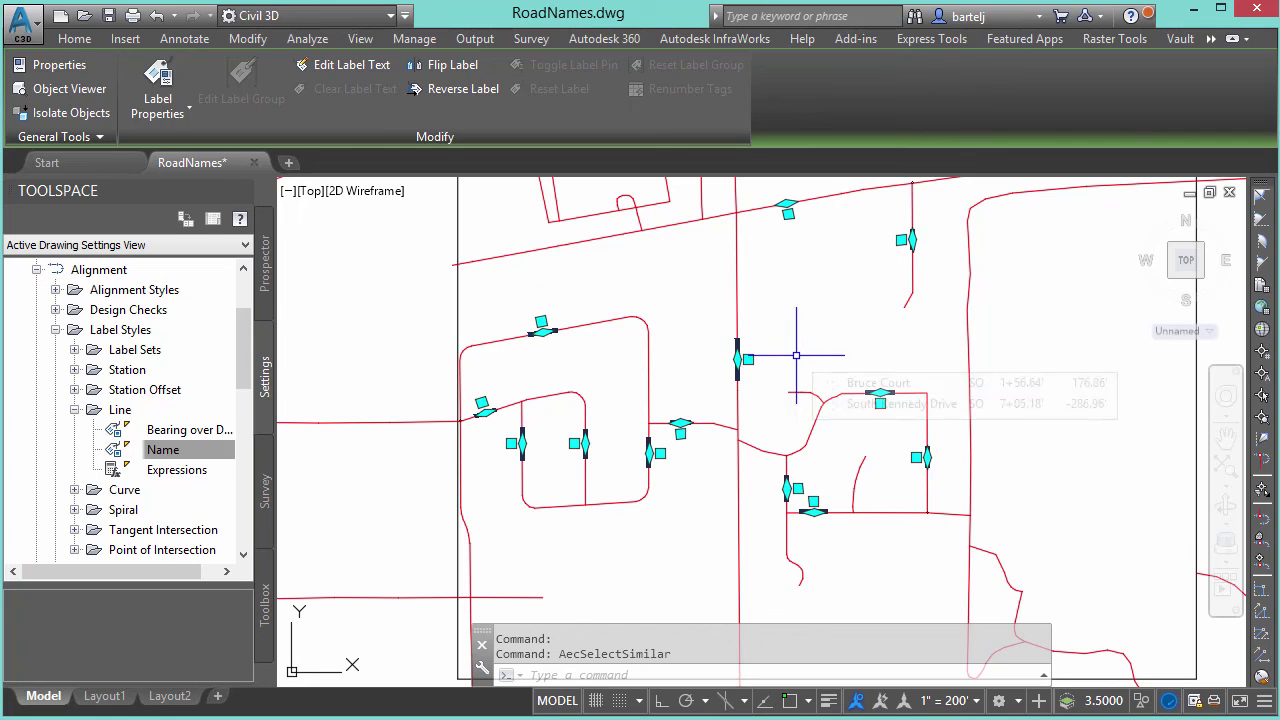
text(x)
key(Return)
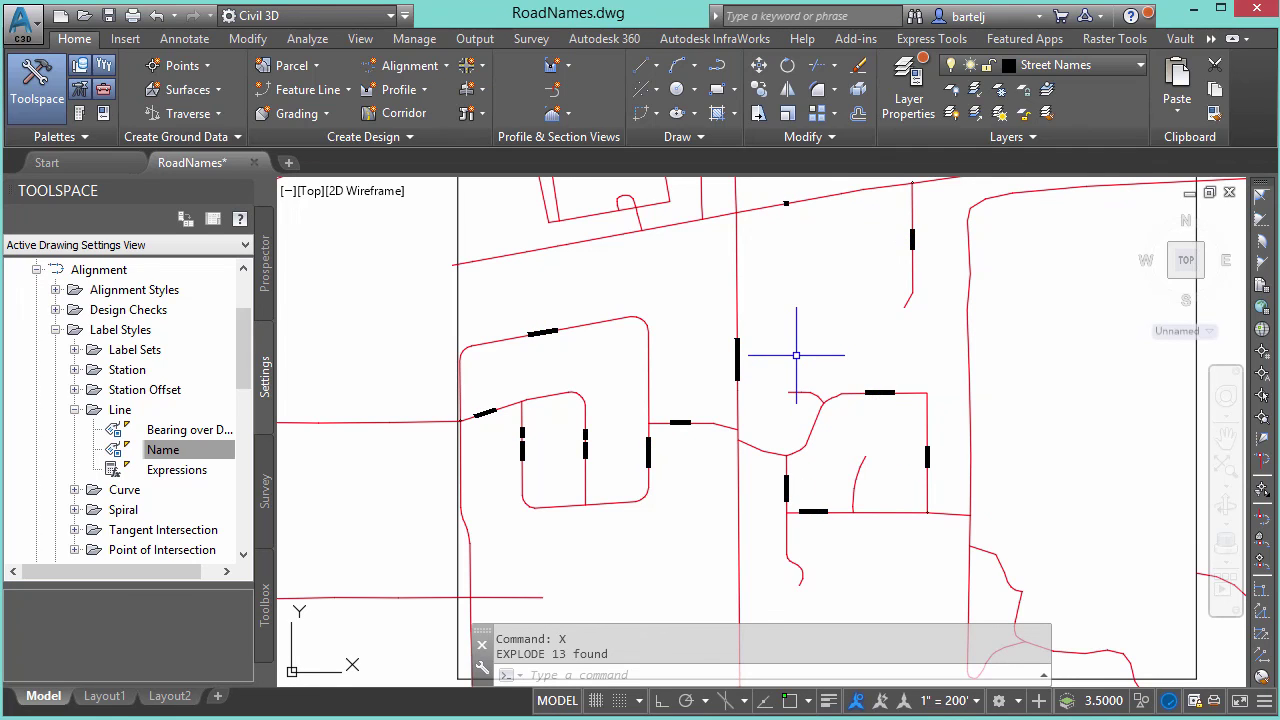
middle_drag(796, 330, 800, 351)
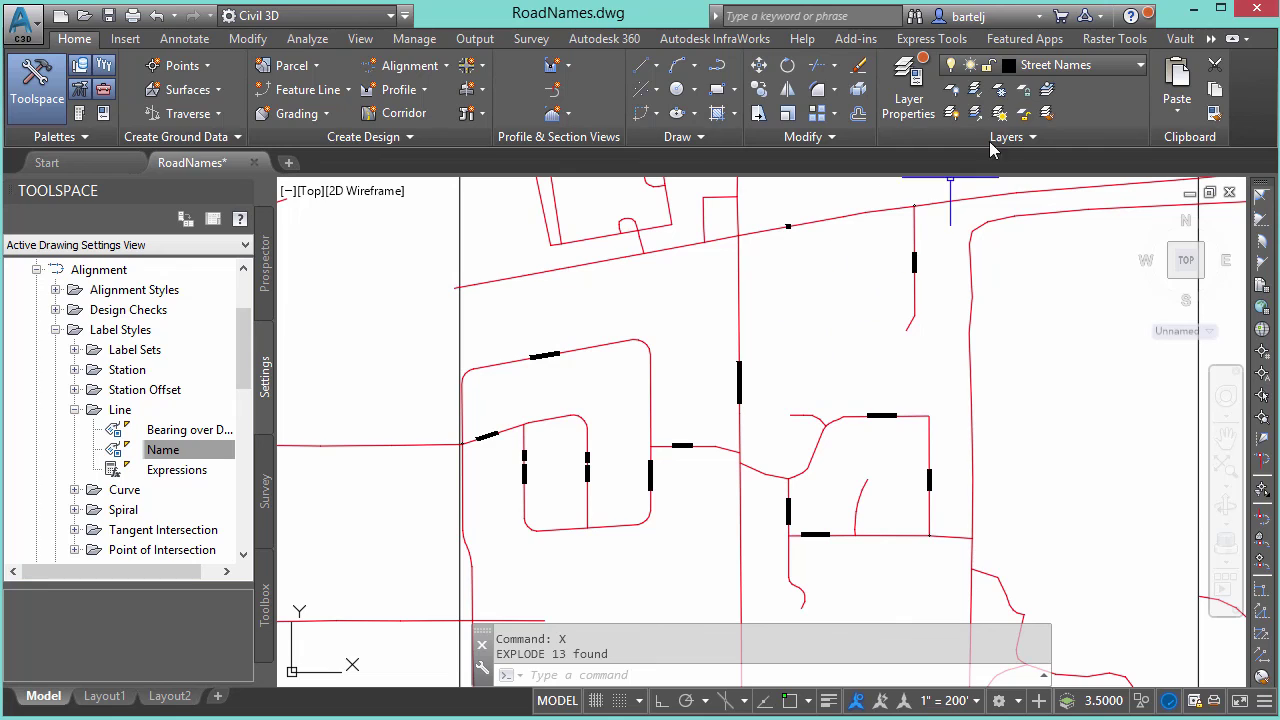
Freeze the C-ROAD road line layer with LAYFRZ, keeping the street names visible
click(1002, 90)
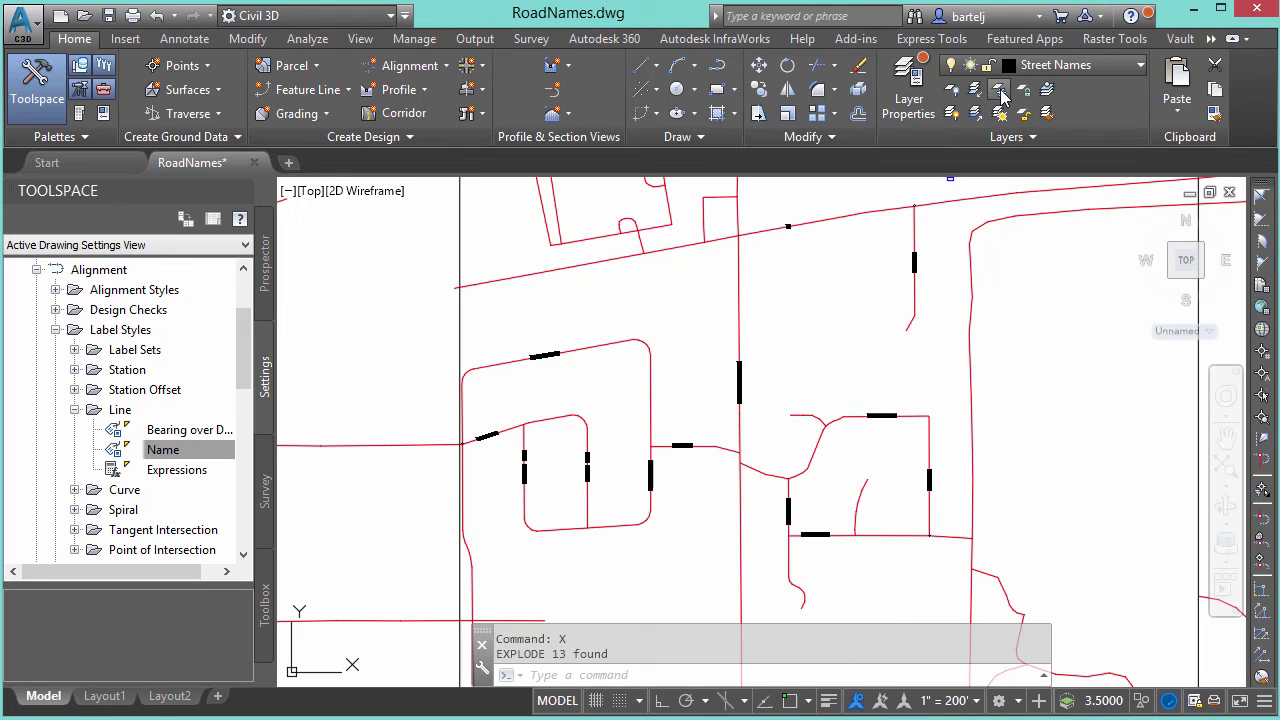
click(738, 292)
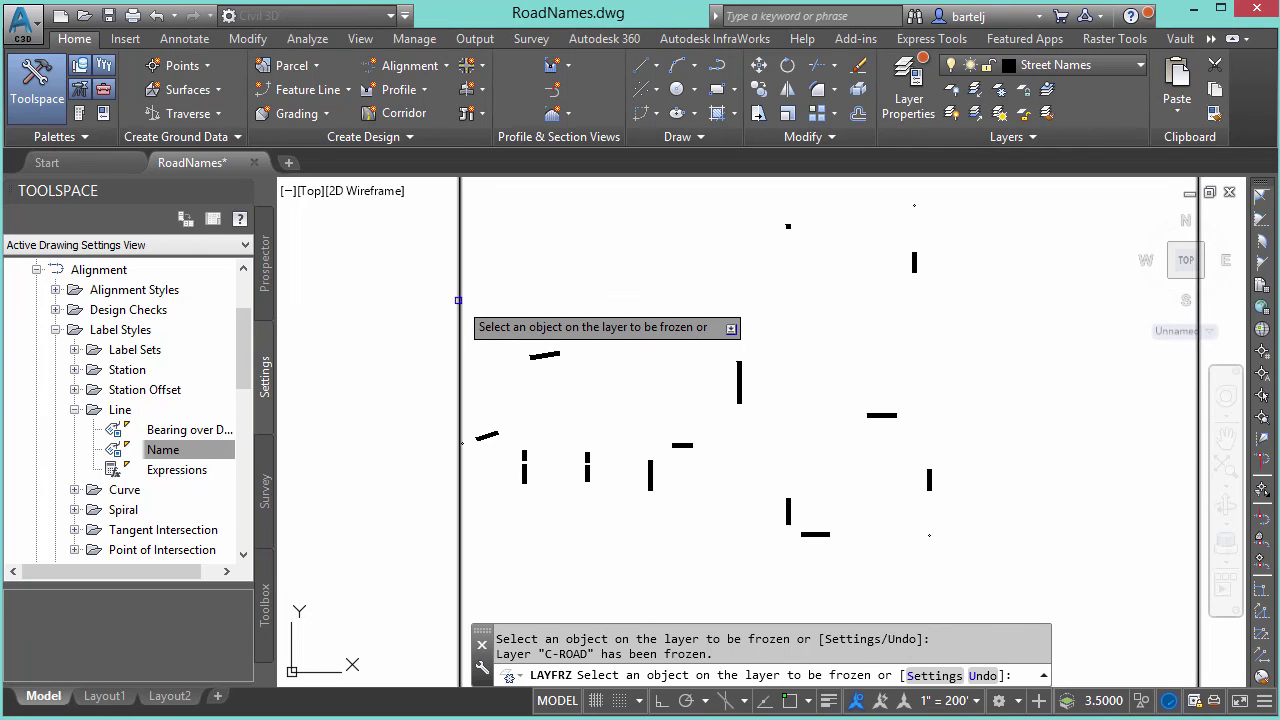
click(511, 344)
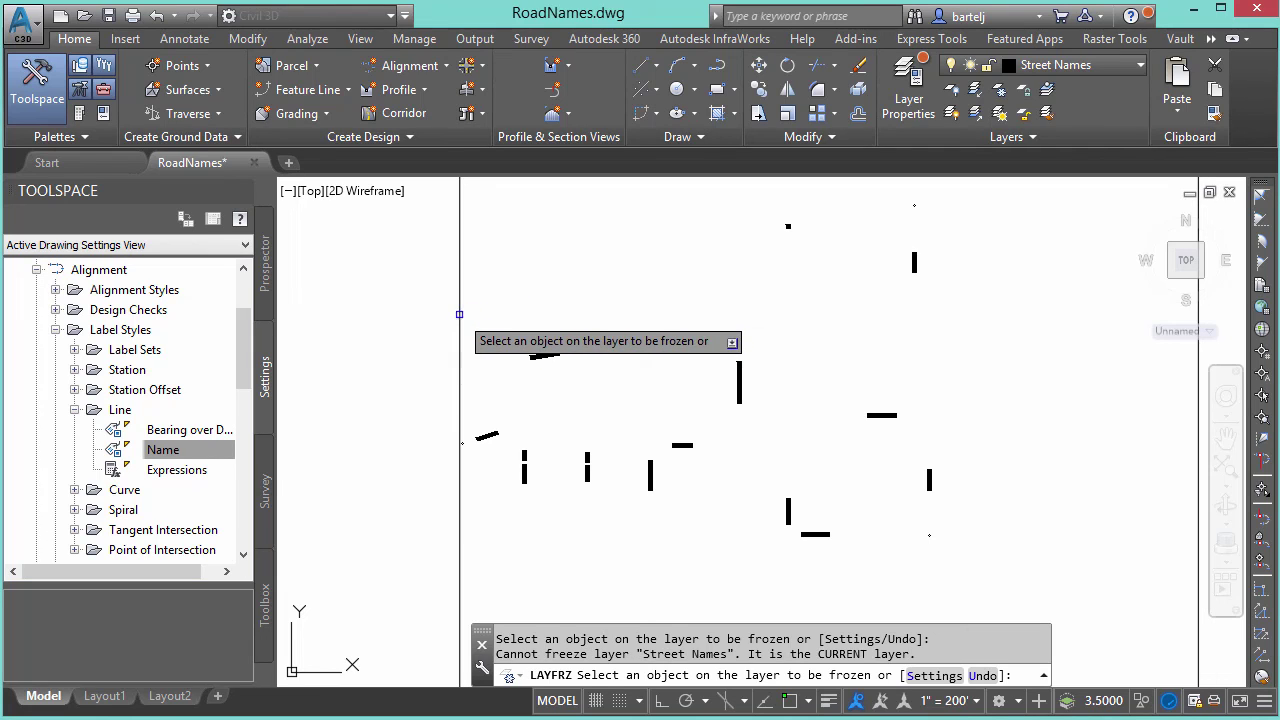
right_click(489, 299)
click(537, 312)
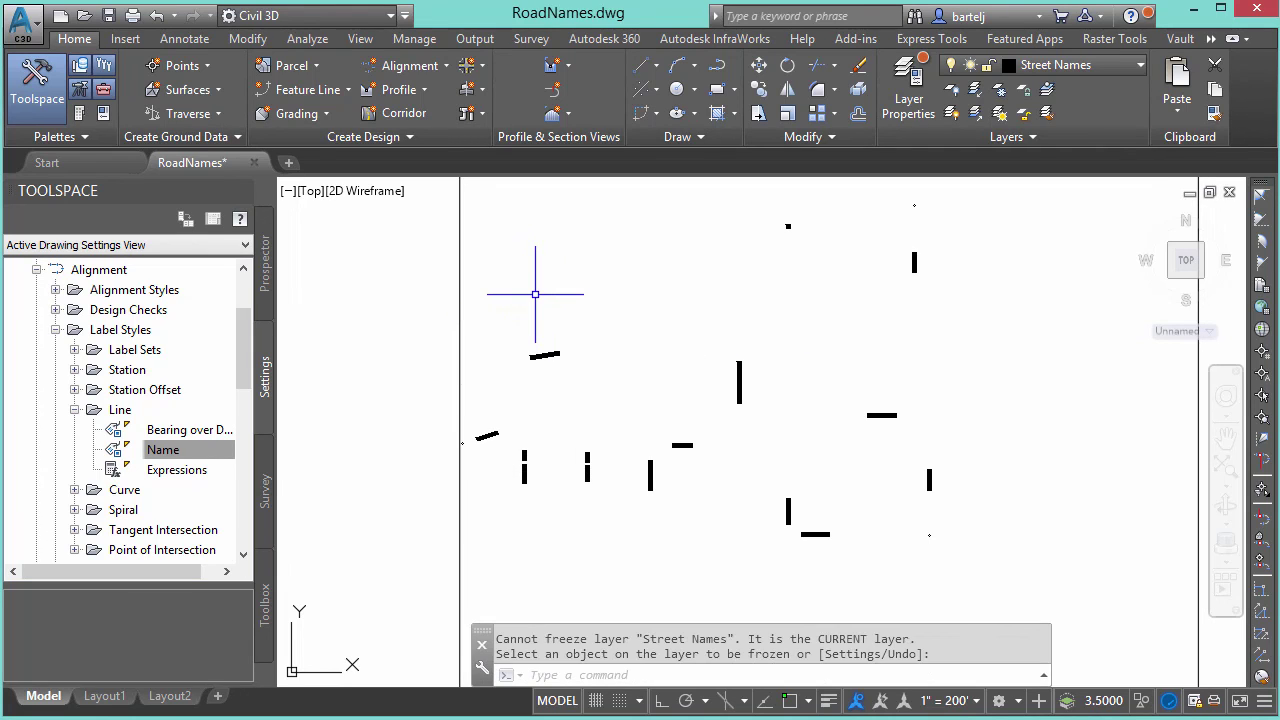
Erase a stray short road line with the E command
text(e)
key(Return)
click(464, 292)
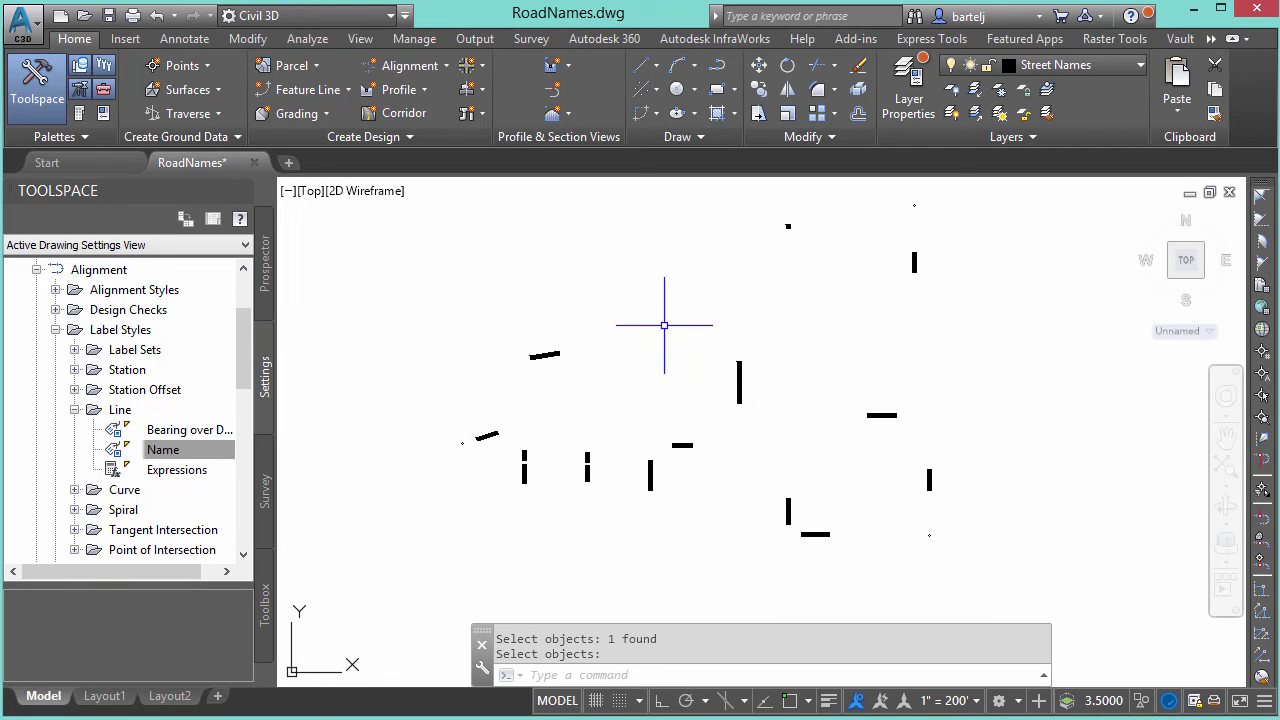
middle_drag(669, 317, 670, 335)
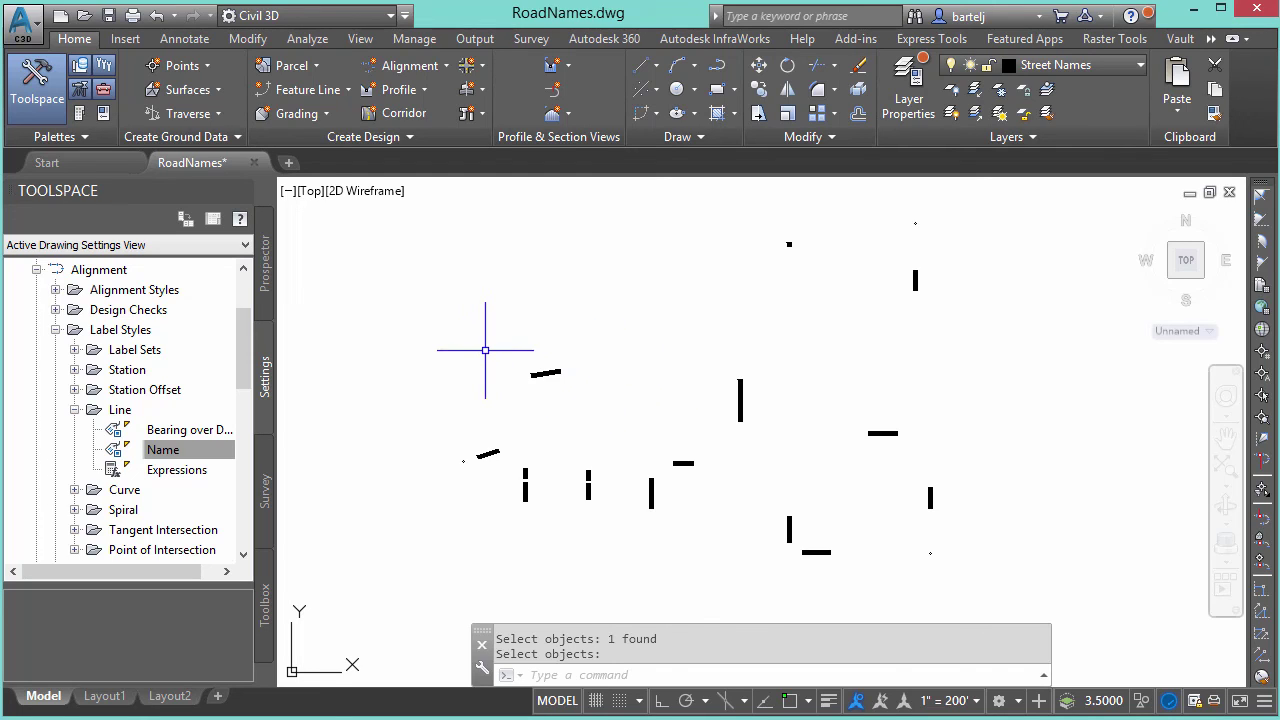
Start a plot on DWG To PDF.pc3 with ARCH full bleed E (36.00 x 48.00 Inches) paper
text(p)
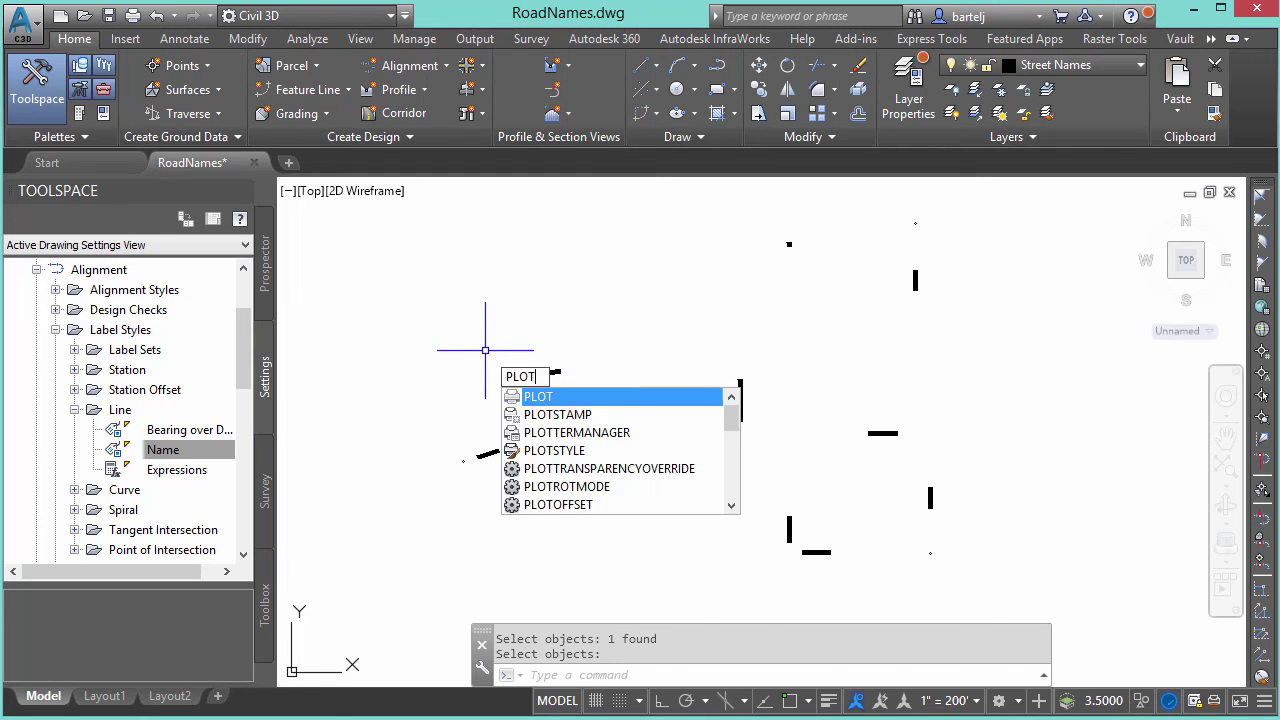
key(Return)
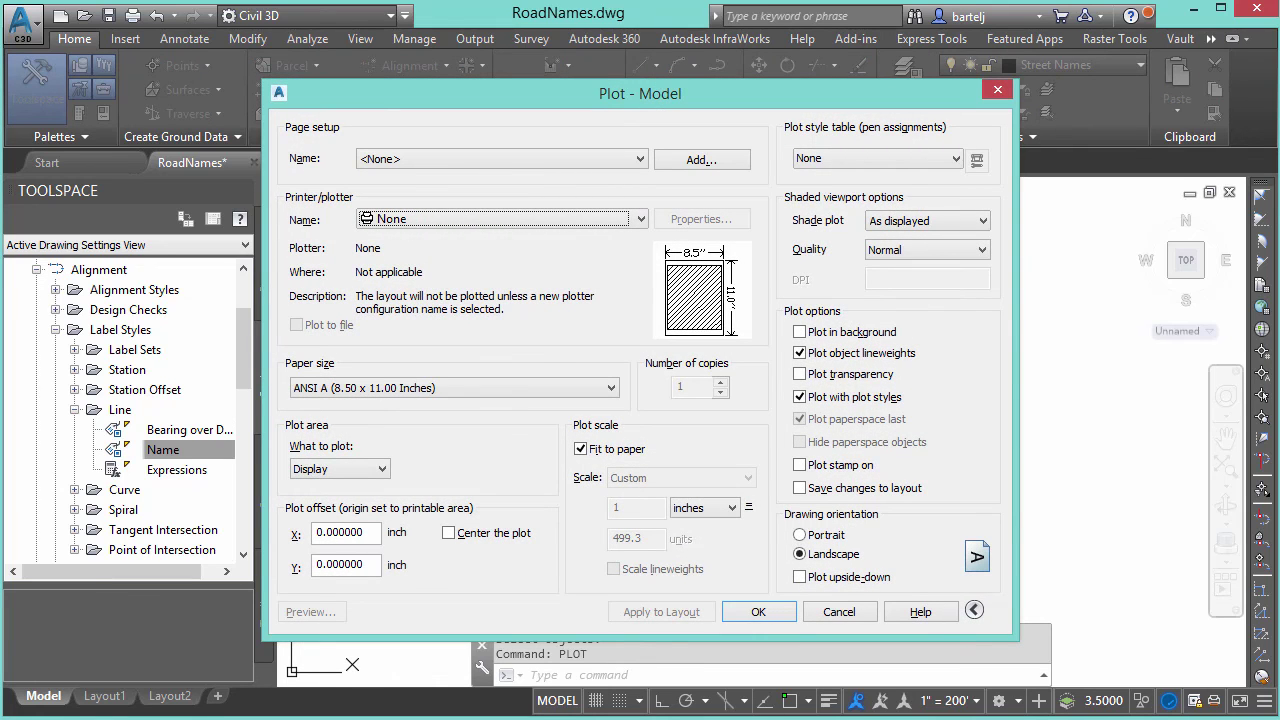
click(640, 219)
drag(639, 262, 635, 307)
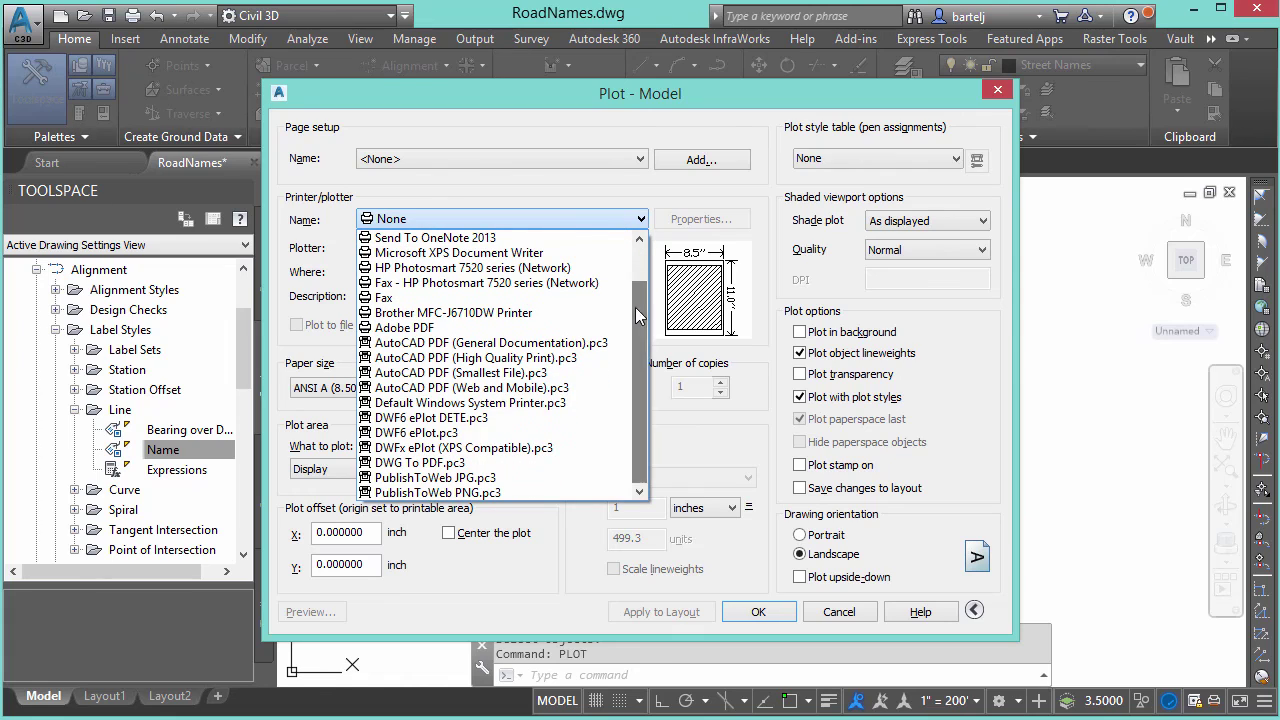
click(433, 463)
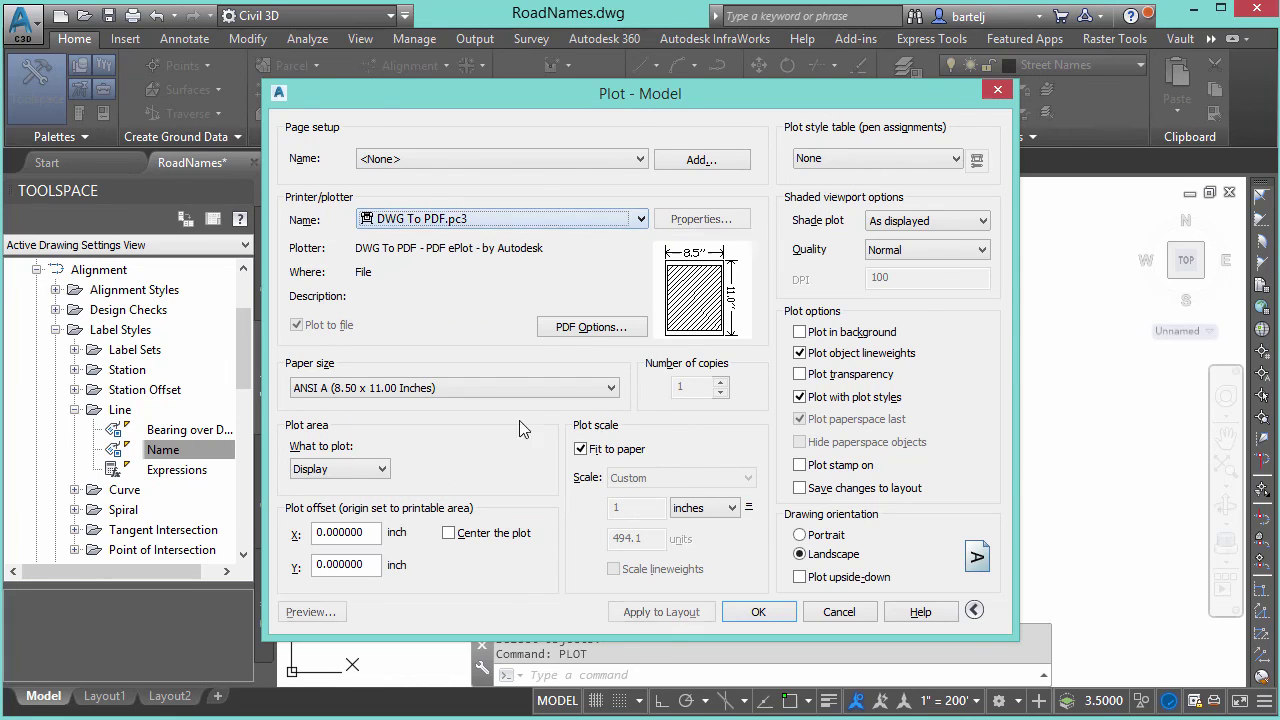
click(611, 388)
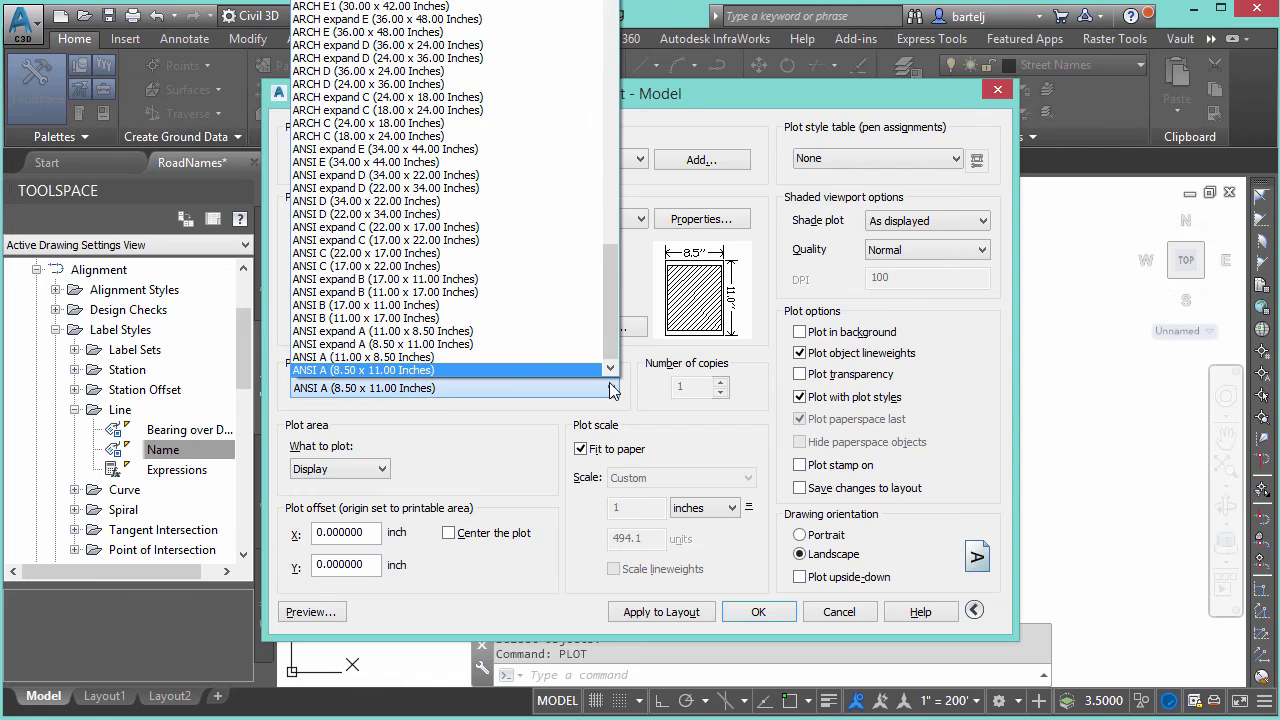
drag(612, 310, 609, 129)
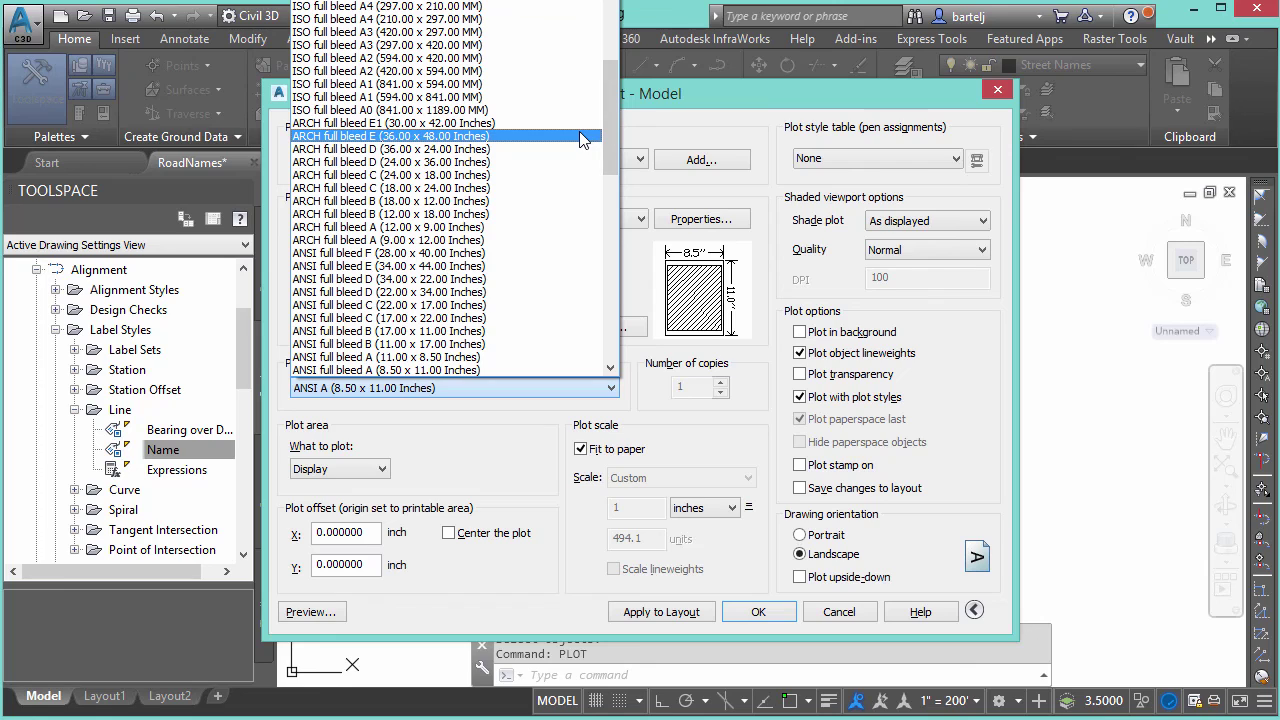
click(492, 137)
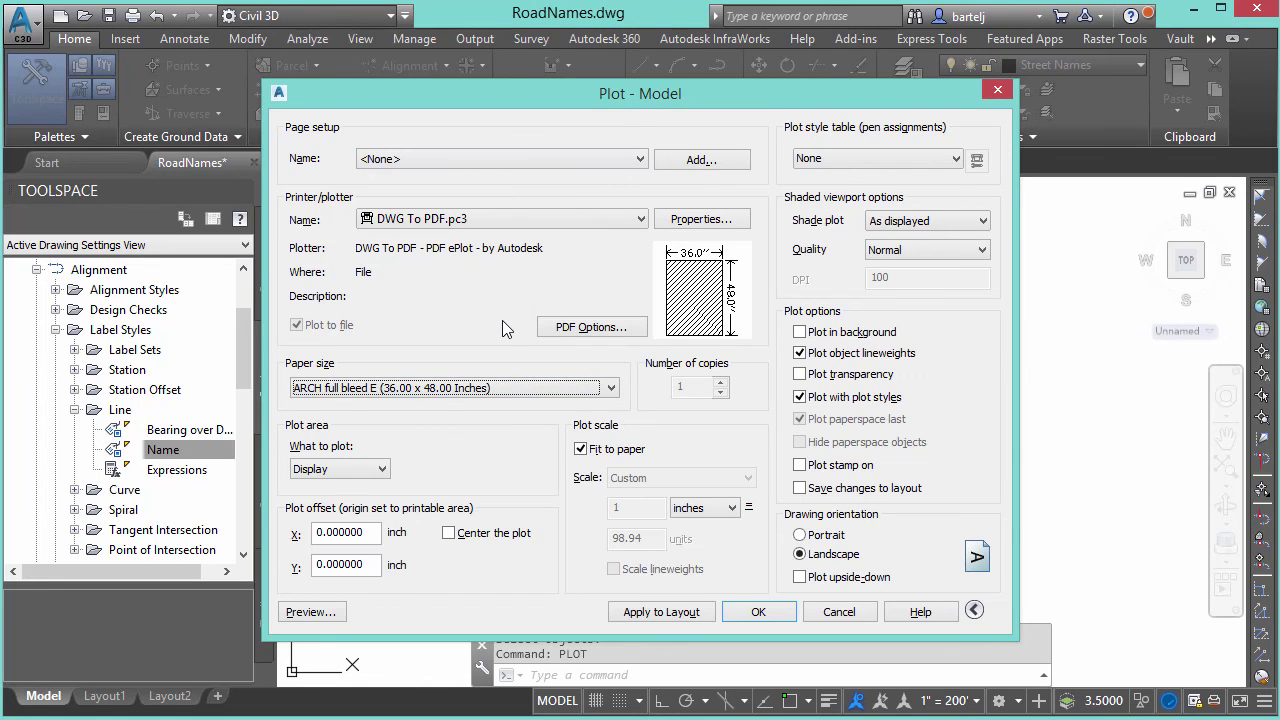
Set the plot area to a Window enclosing all the road lines
click(381, 469)
click(357, 526)
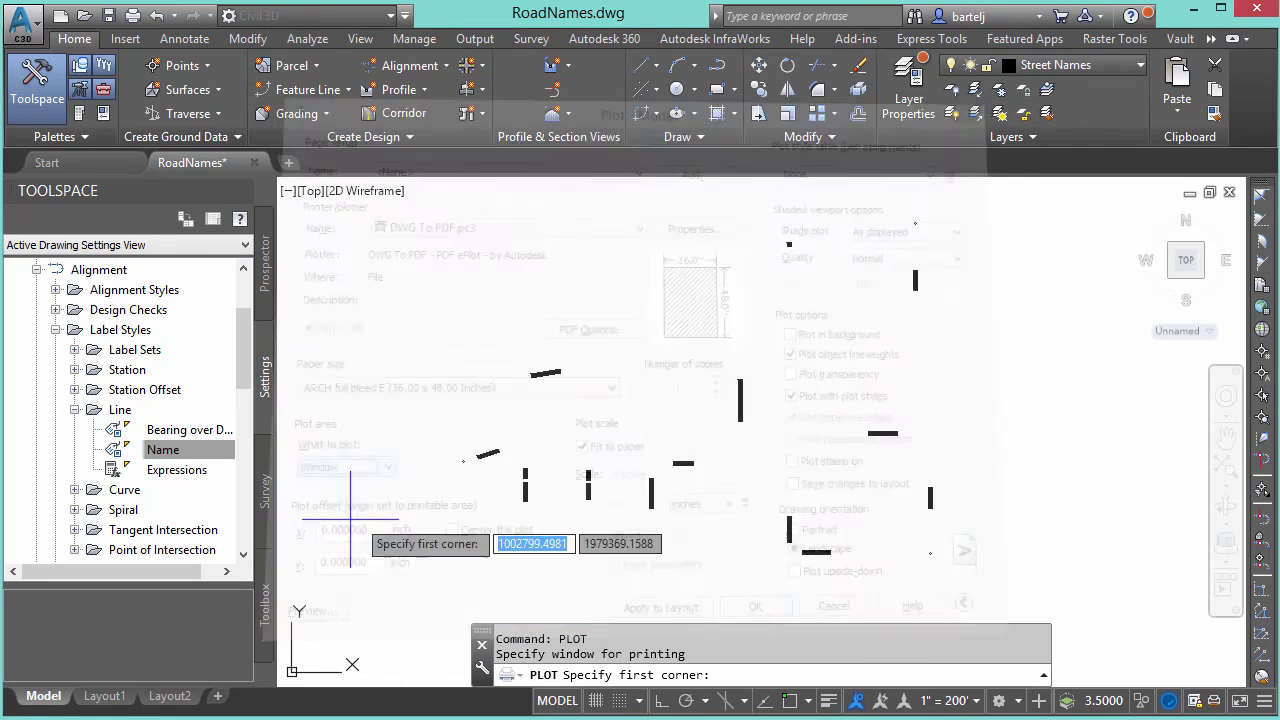
click(437, 564)
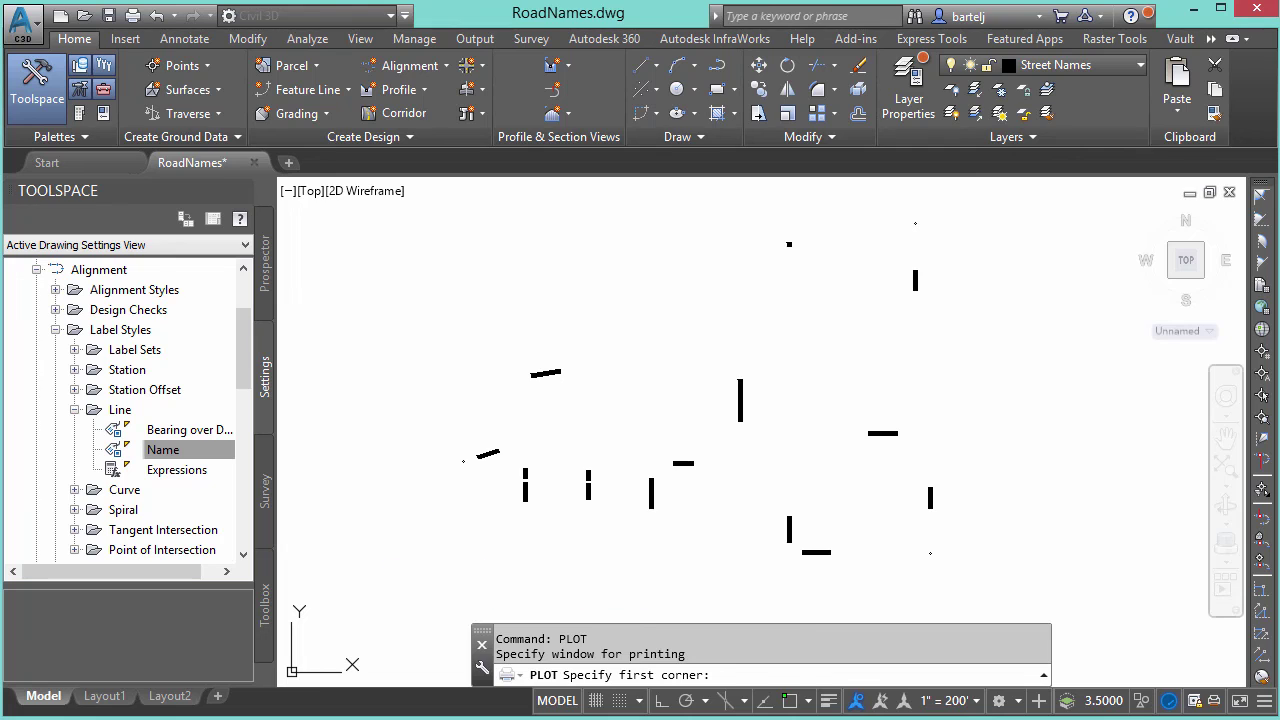
click(977, 218)
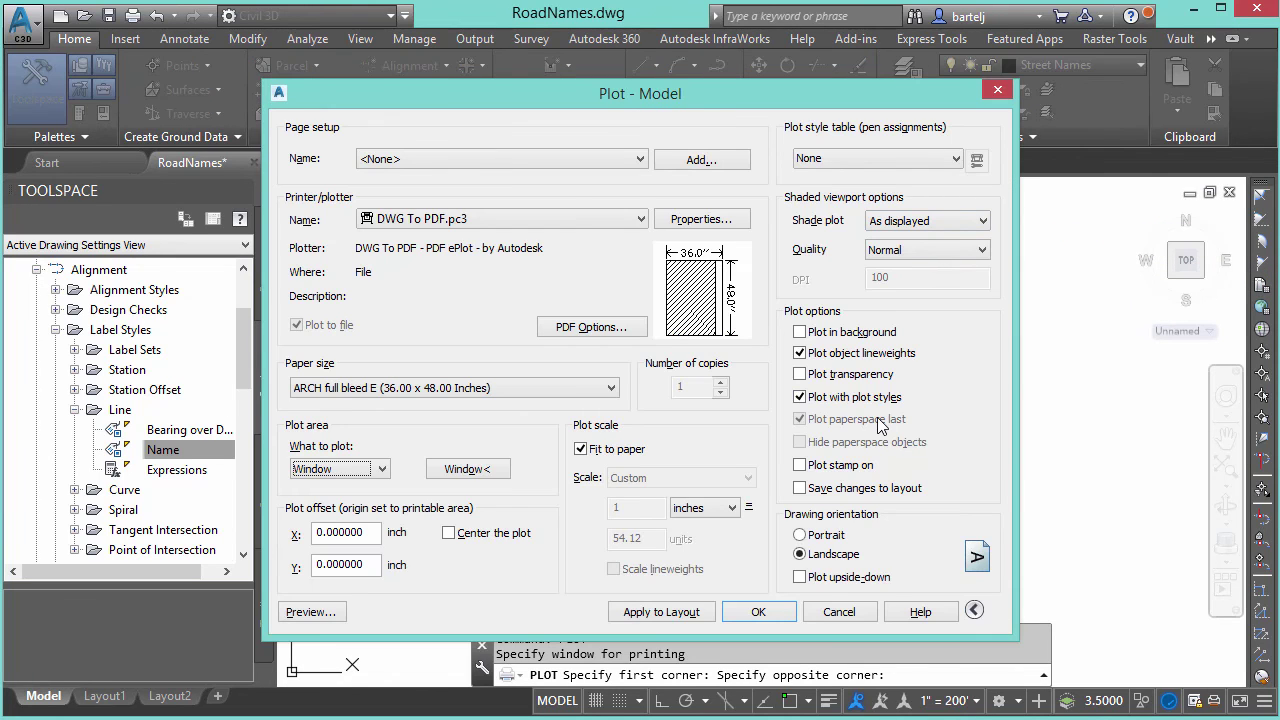
Preview the plotted sheet, then exit the preview
click(314, 612)
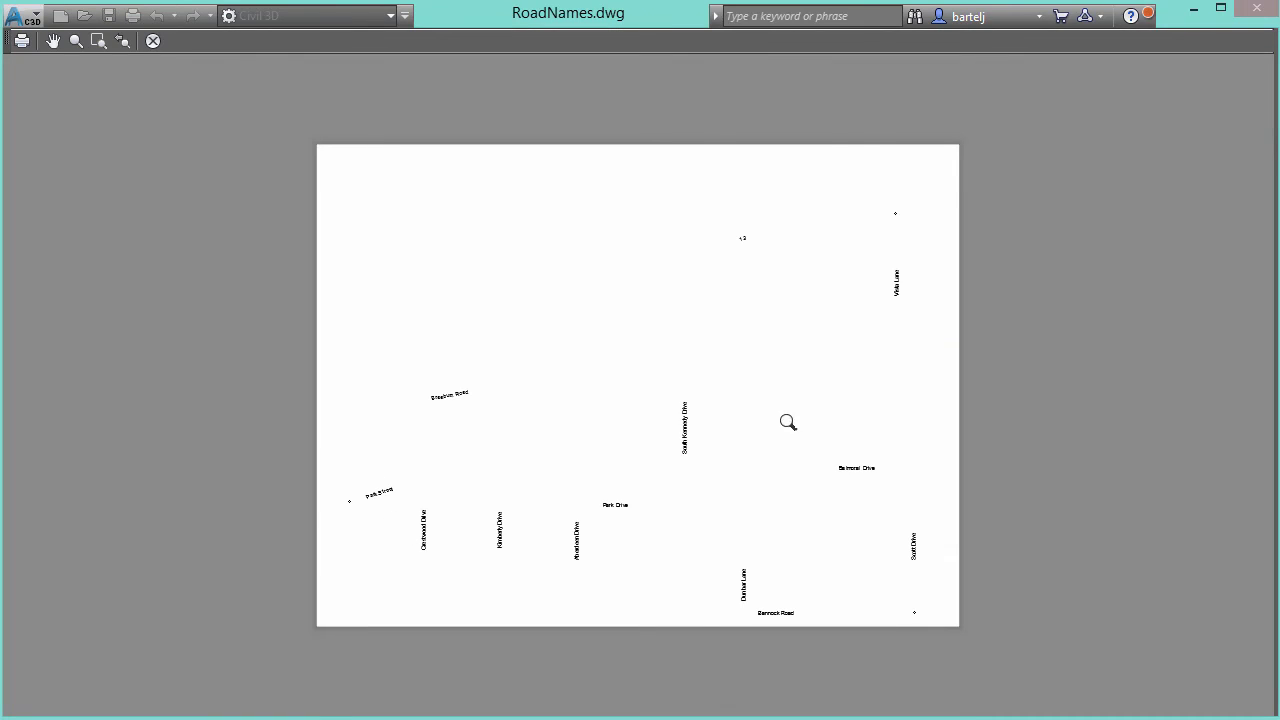
right_click(617, 341)
click(652, 358)
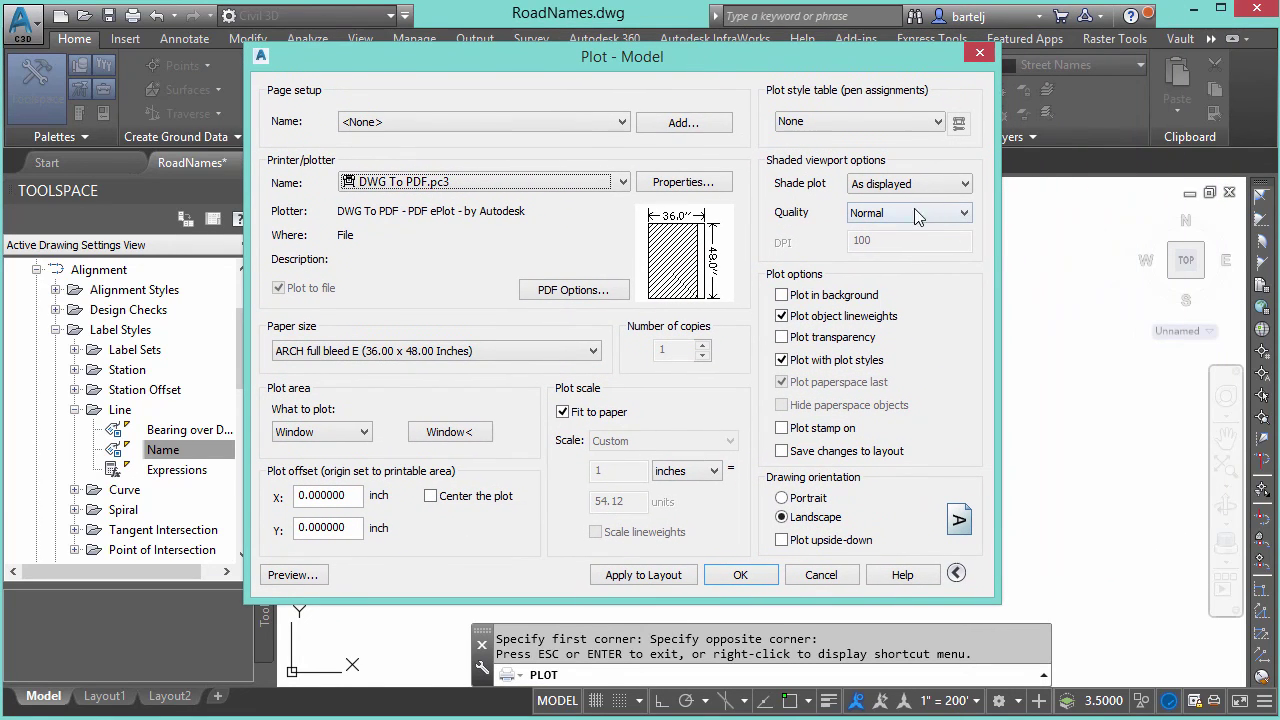
Set the shaded viewport plot quality to Custom at 300 DPI
click(965, 213)
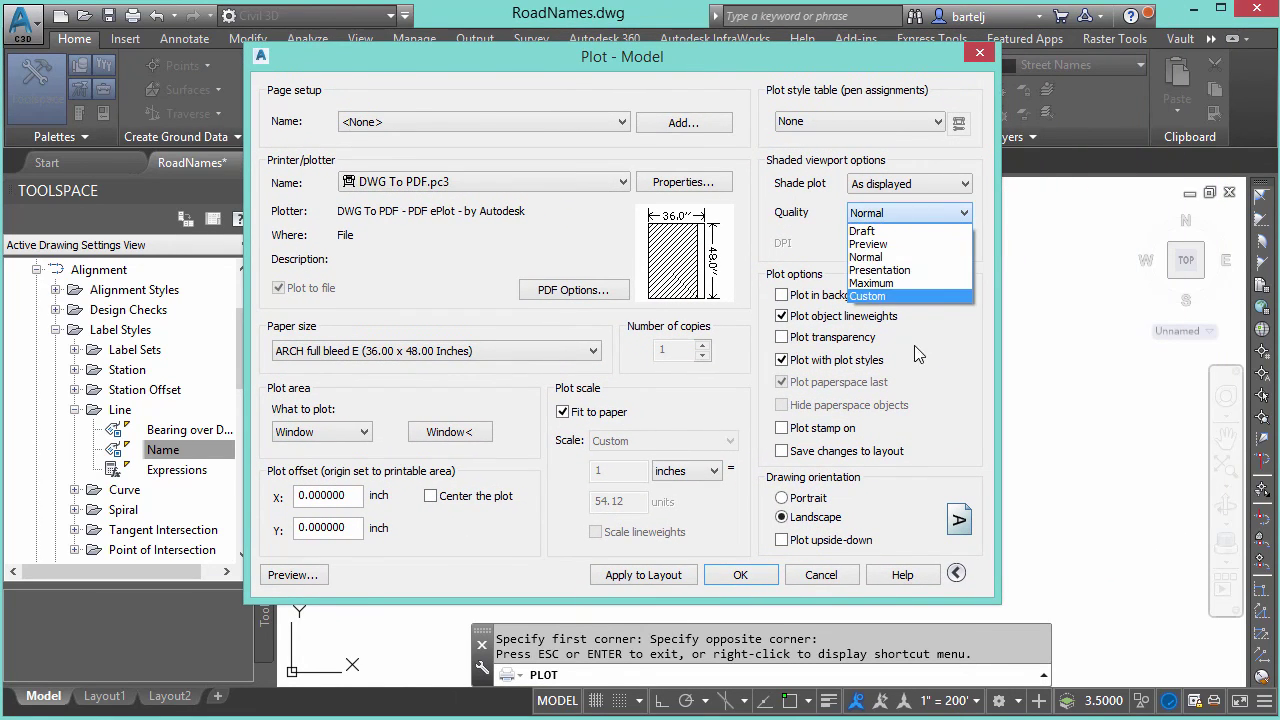
click(815, 225)
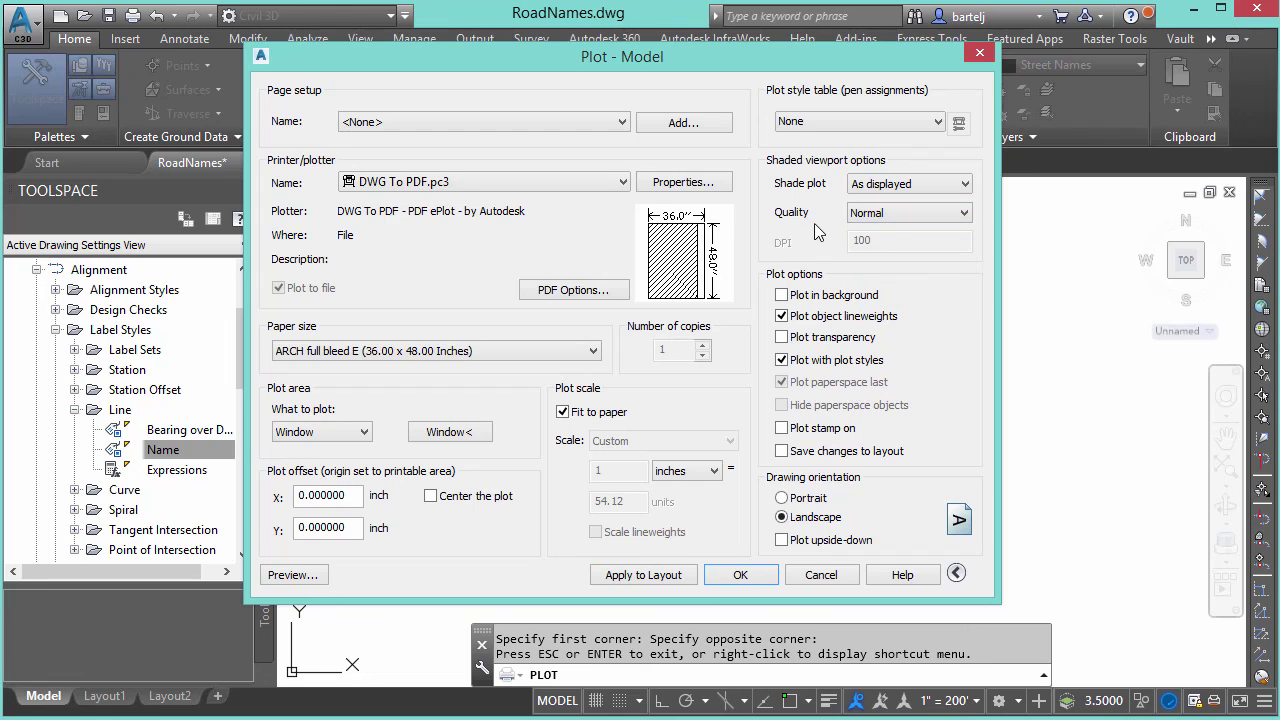
click(966, 214)
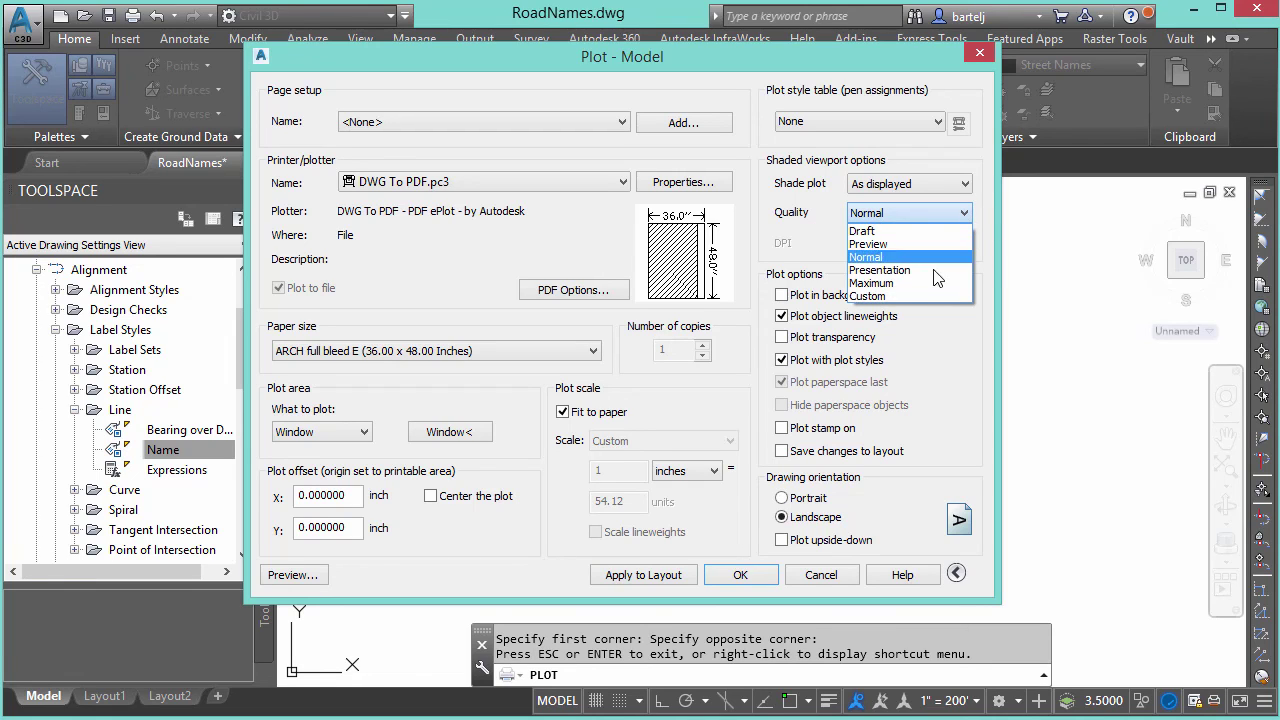
click(925, 283)
click(963, 213)
click(911, 296)
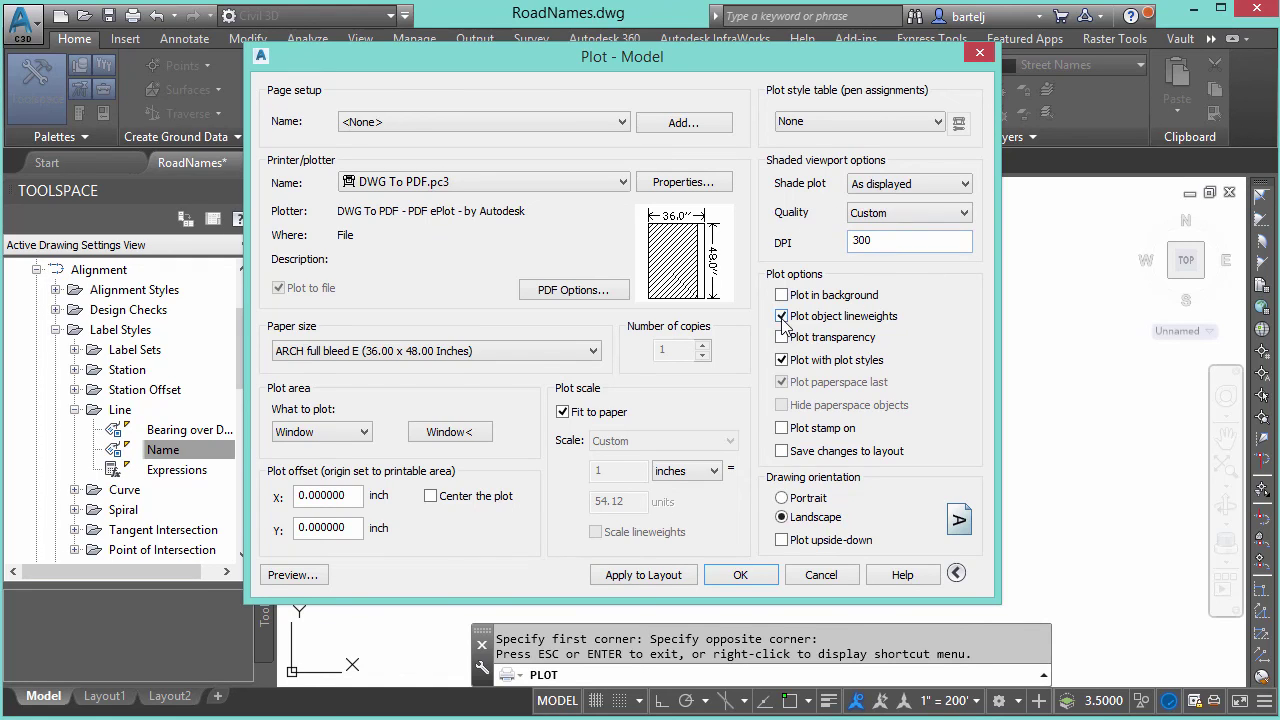
Start the PDF plot and choose the Desktop's Tuesday folder as the save location
click(741, 577)
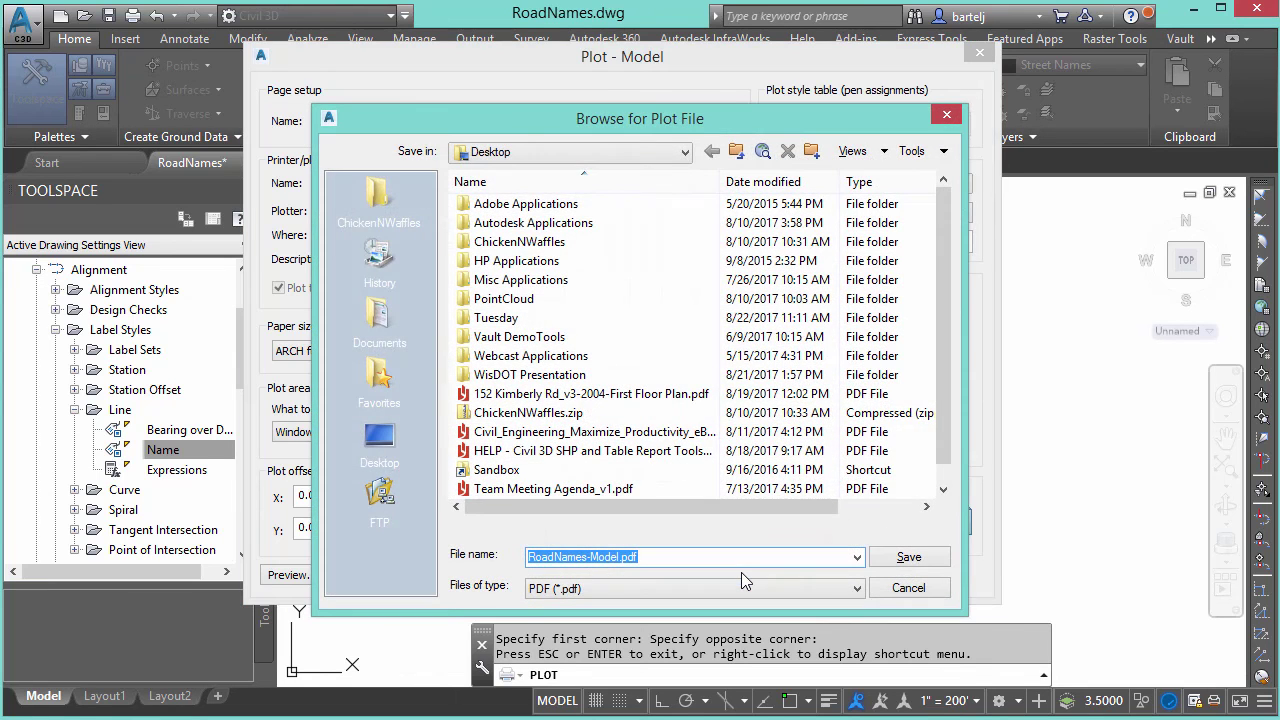
click(385, 435)
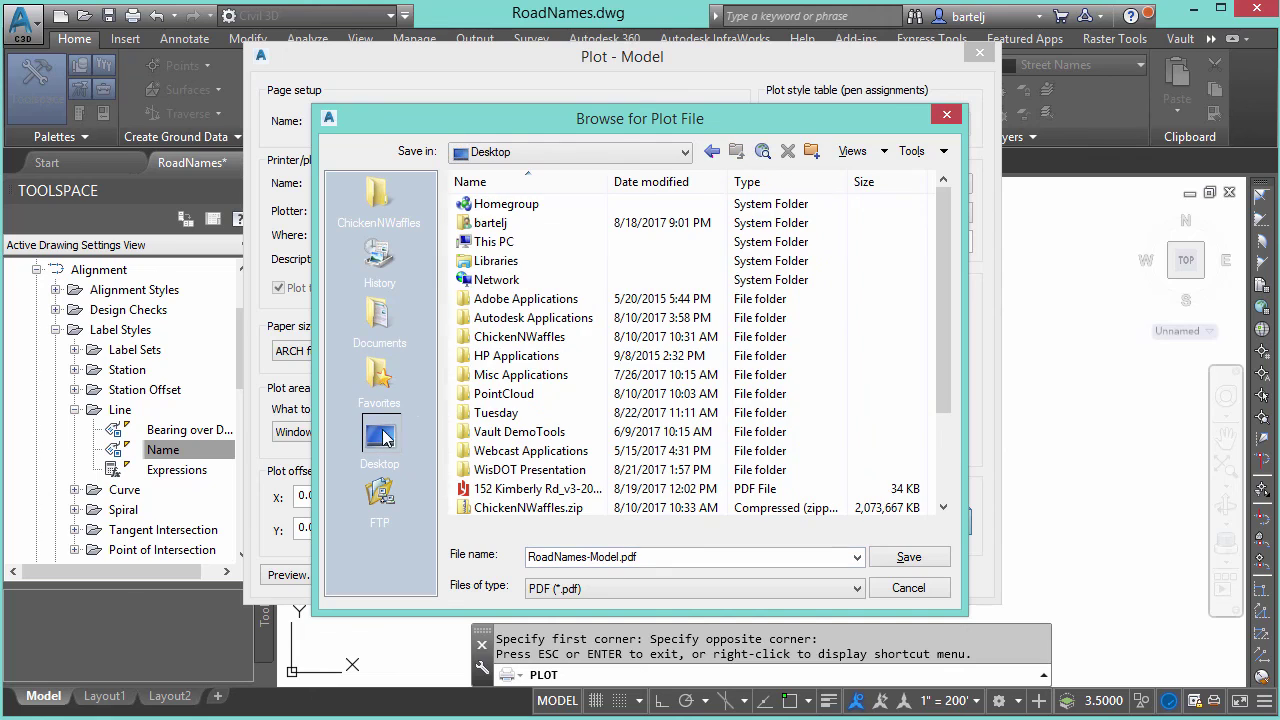
double_click(496, 413)
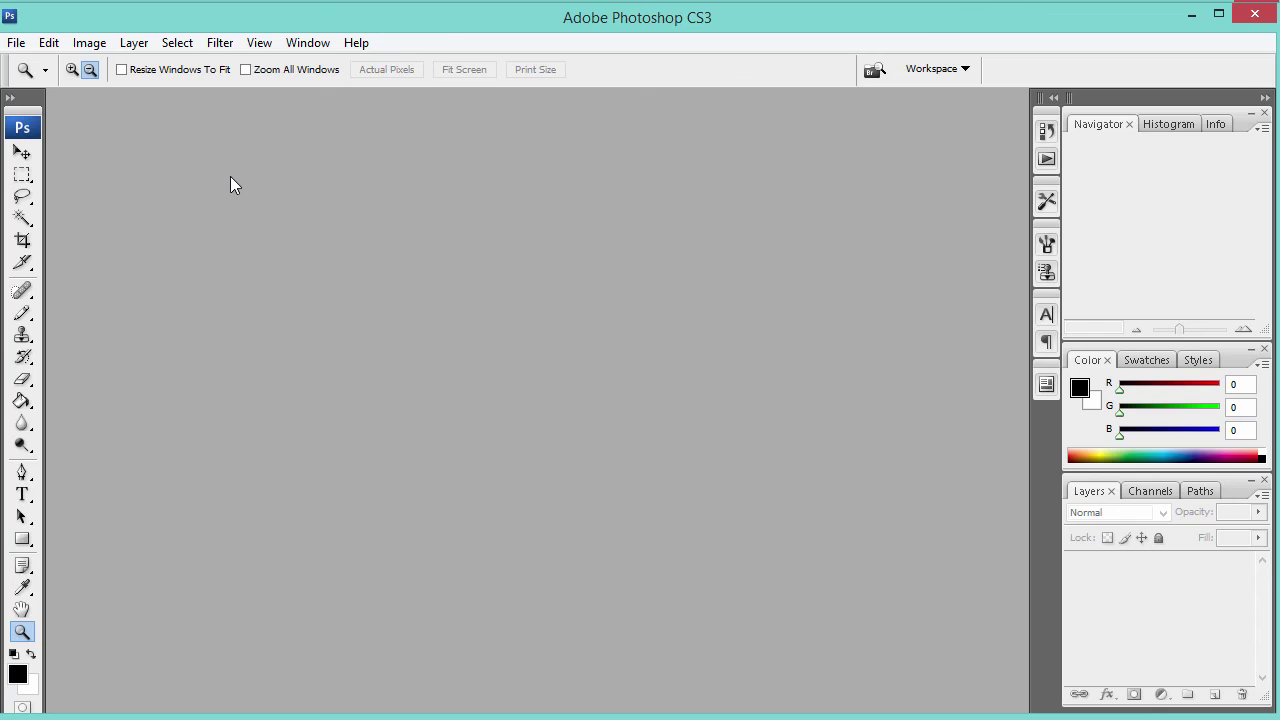
Open RoadNames-Model.pdf from the Tuesday folder, importing it at 300 pixels/inch
click(17, 44)
click(115, 82)
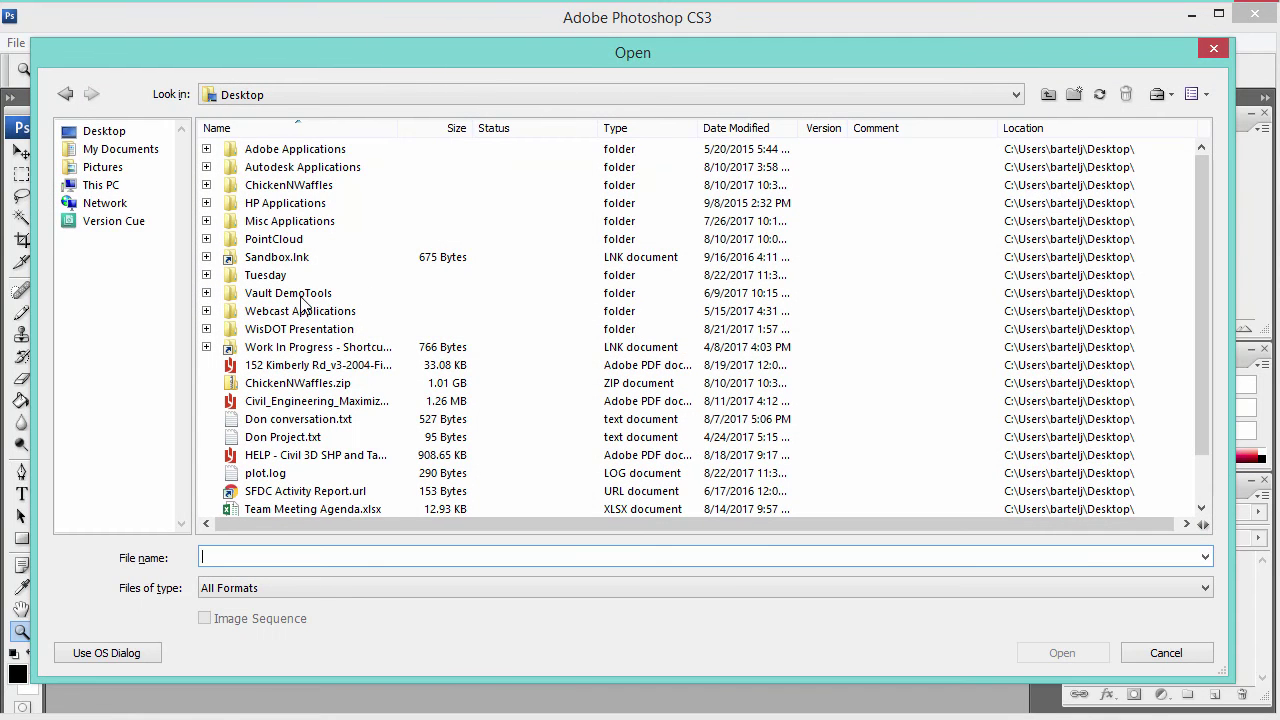
double_click(265, 276)
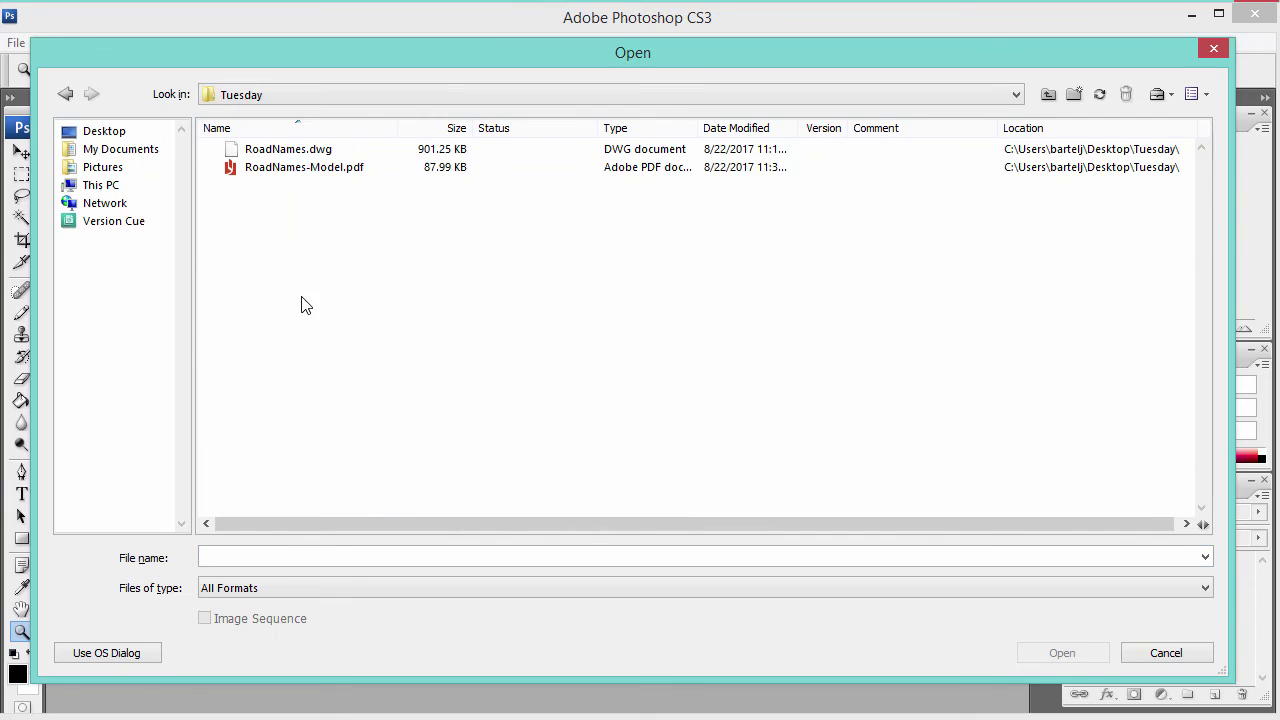
click(270, 168)
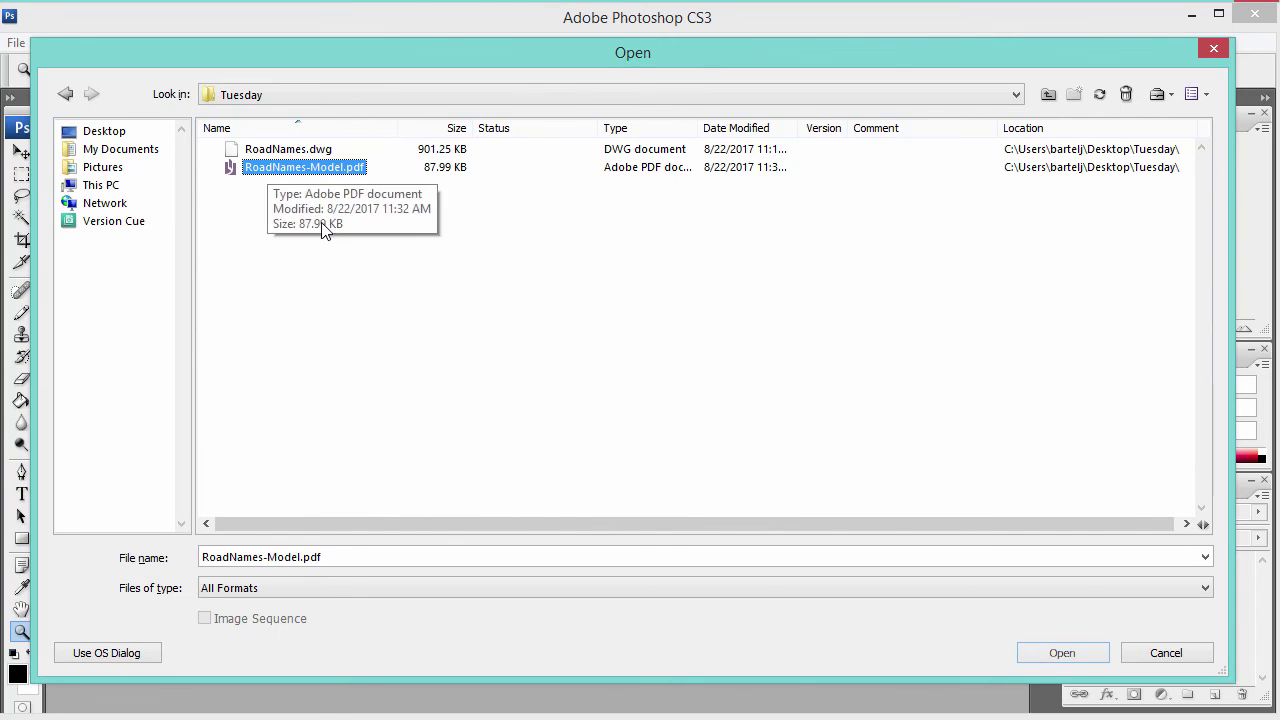
click(1060, 653)
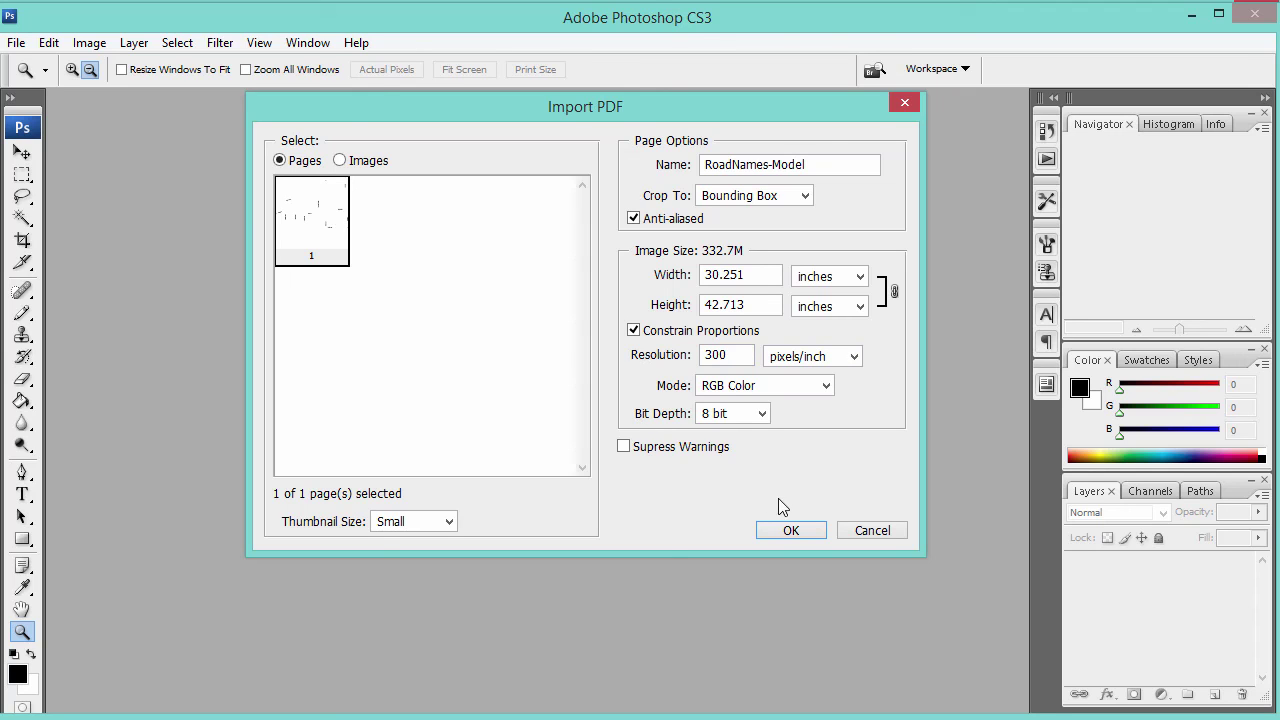
click(790, 530)
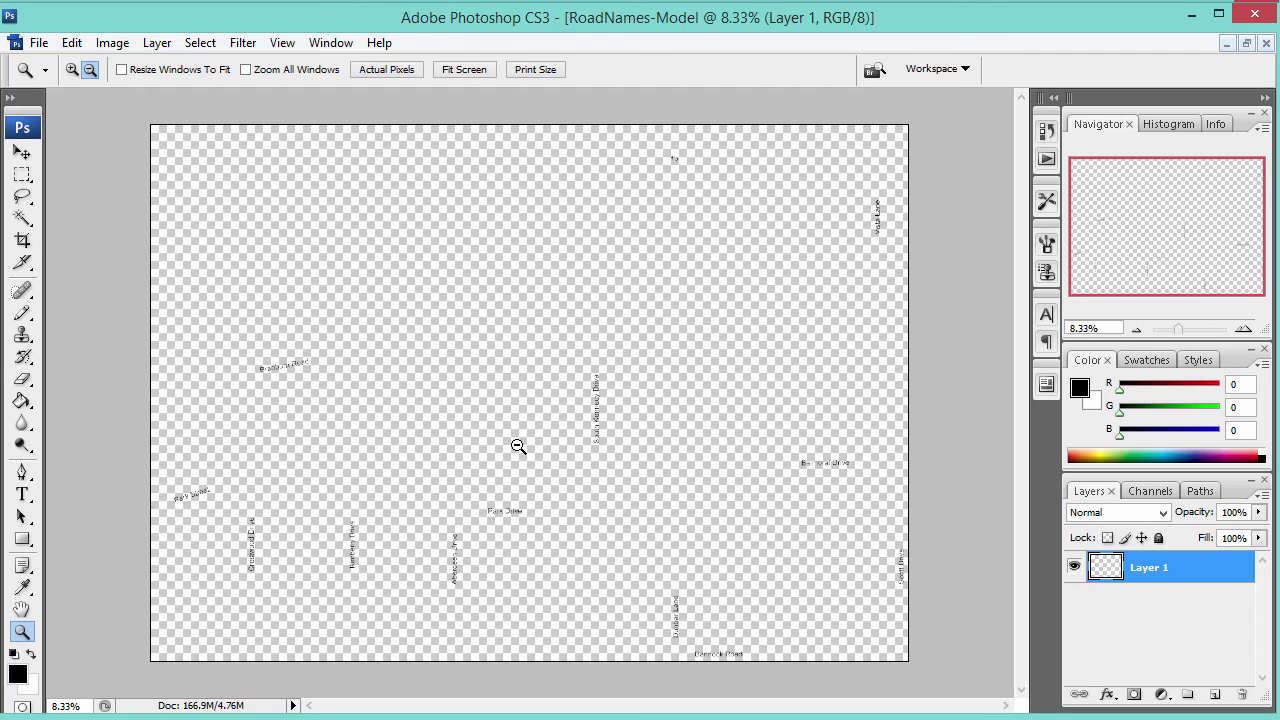
Save the image as a PNG copy named RoadNames.png with default PNG options
click(38, 43)
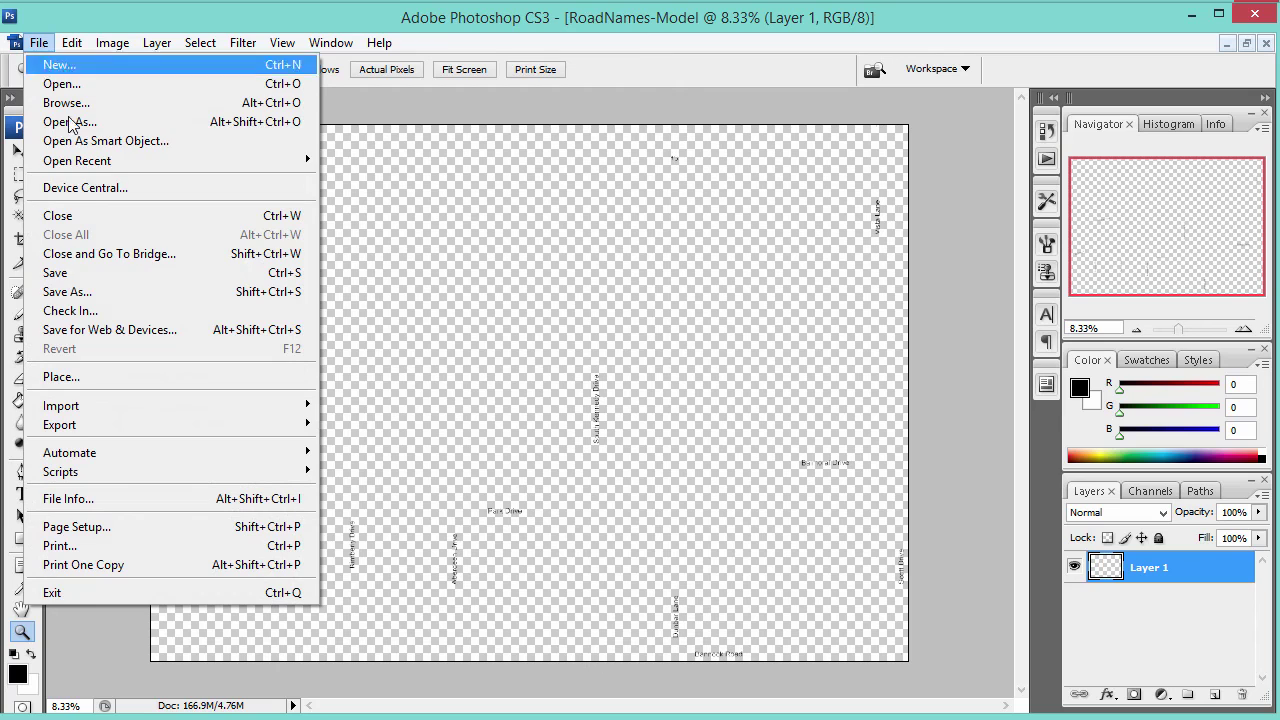
click(93, 288)
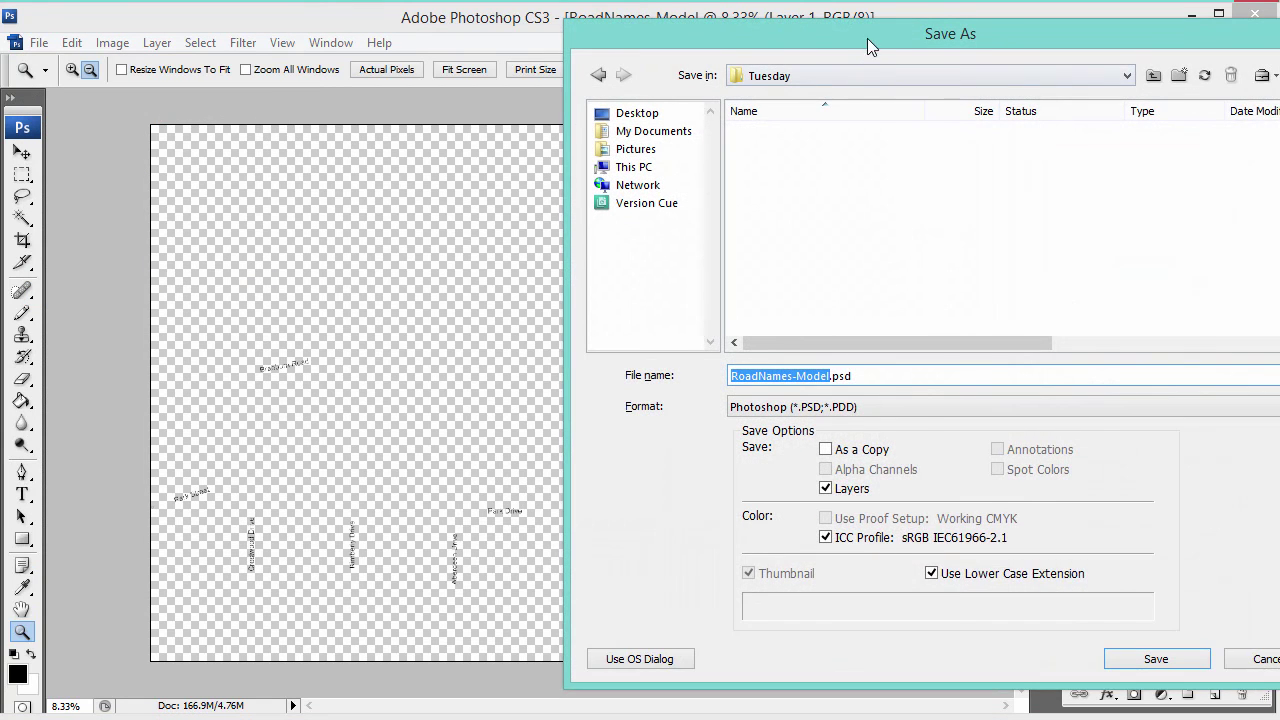
drag(867, 38, 651, 34)
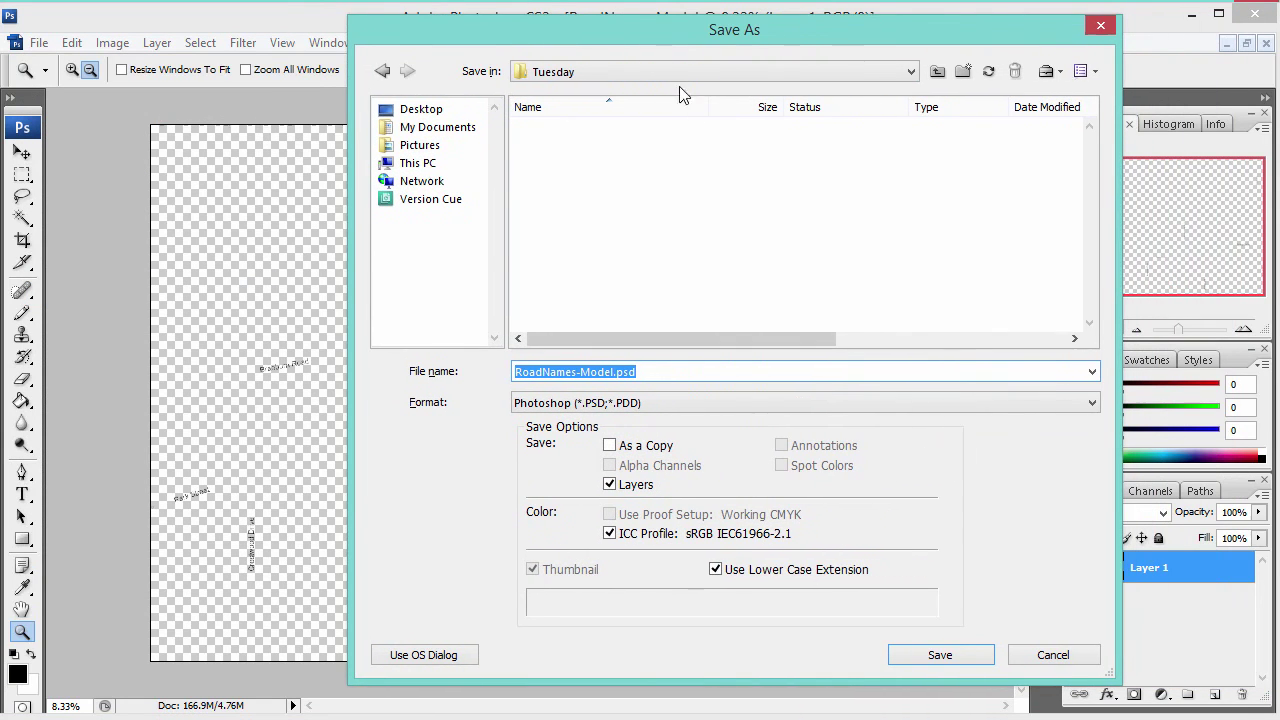
click(1092, 404)
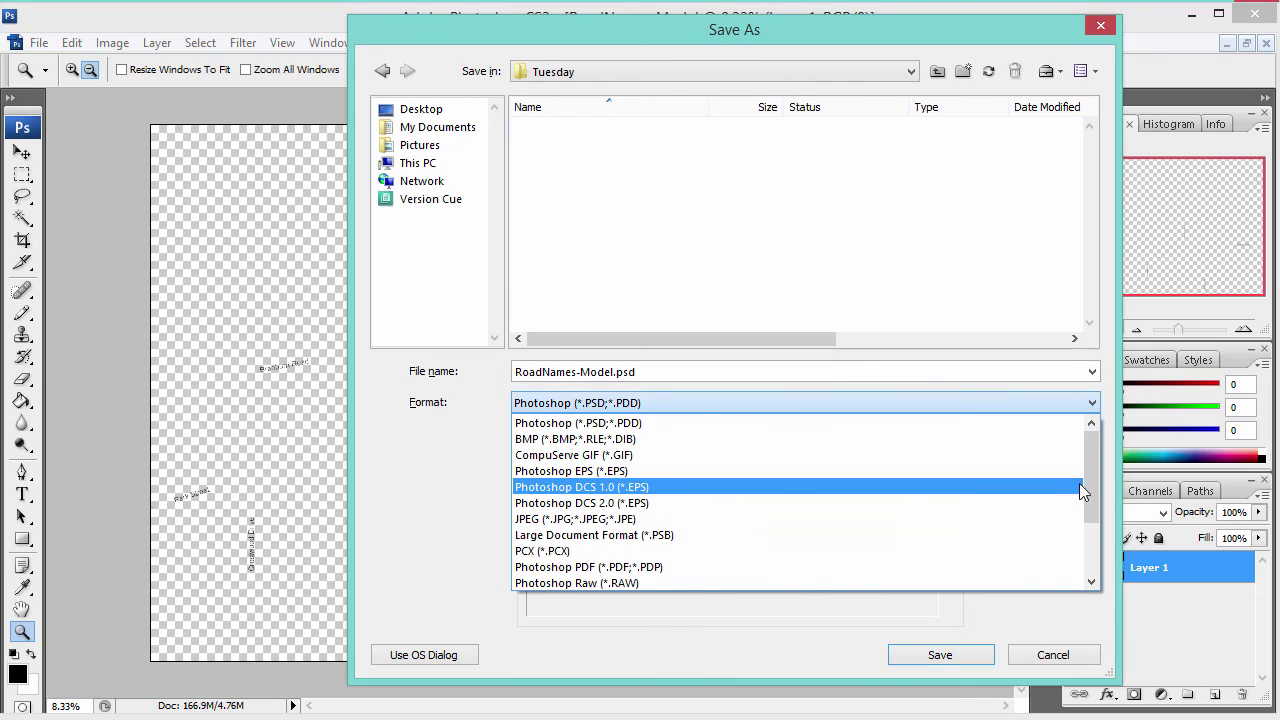
drag(1090, 490, 954, 514)
click(950, 534)
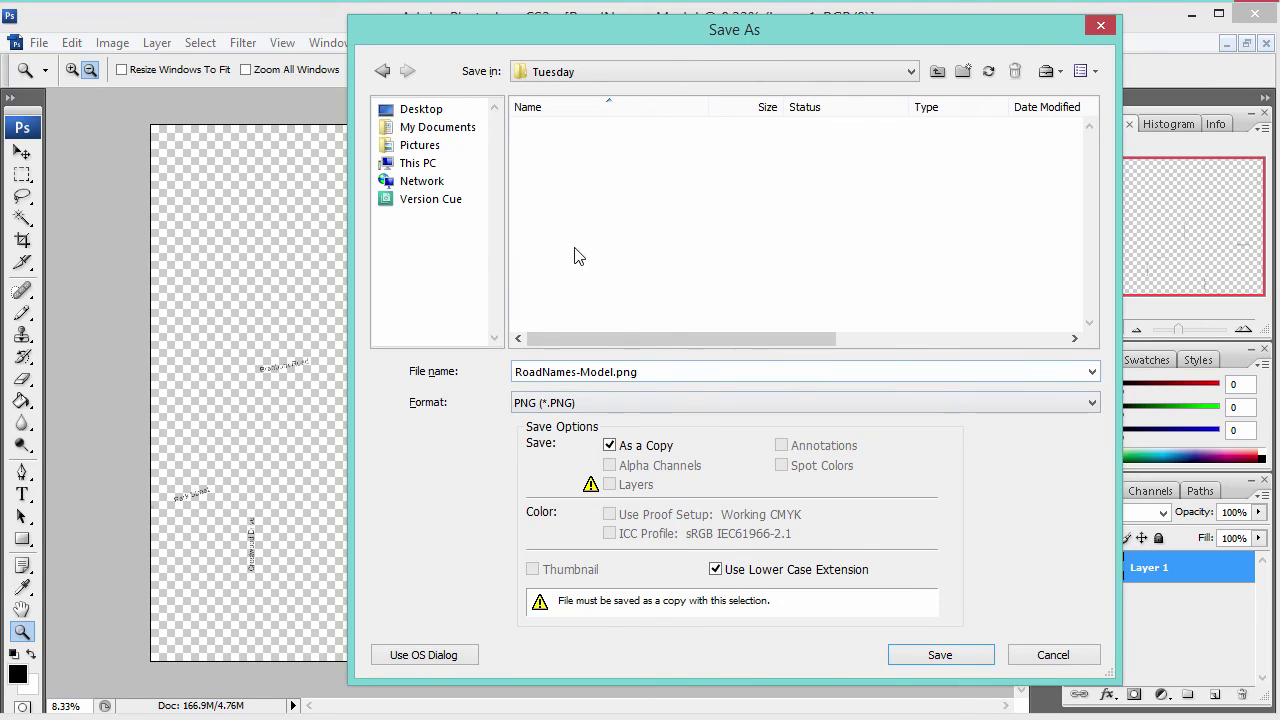
double_click(574, 372)
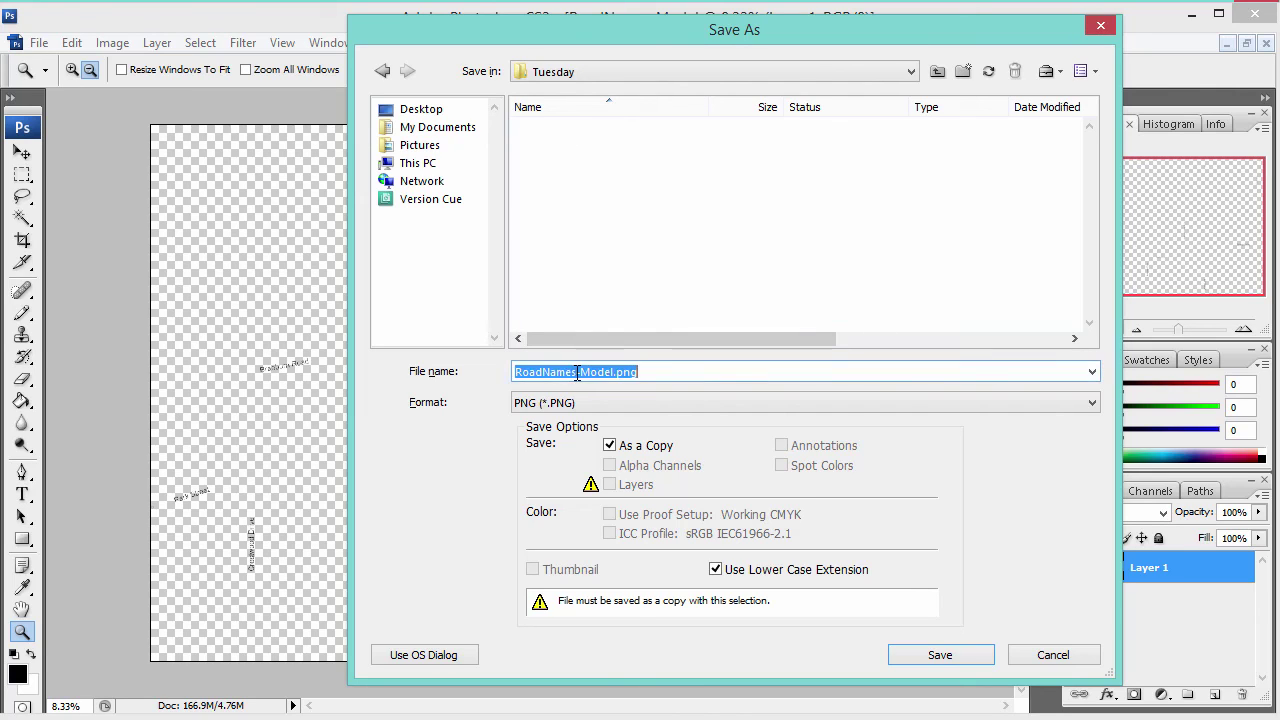
click(576, 372)
key(Delete)
key(Delete)
key(Delete)
key(Delete)
key(Delete)
key(Delete)
click(946, 654)
click(719, 353)
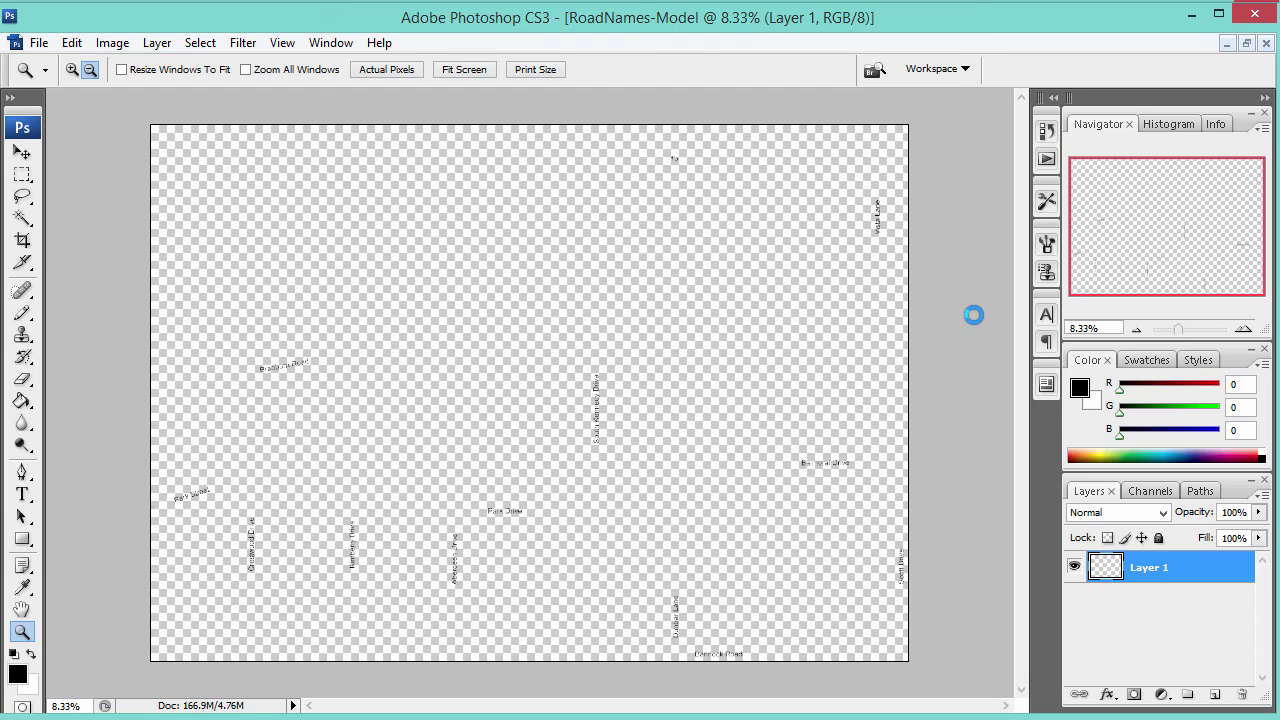
Minimize Photoshop and open the East Dundee model in InfraWorks
click(1191, 17)
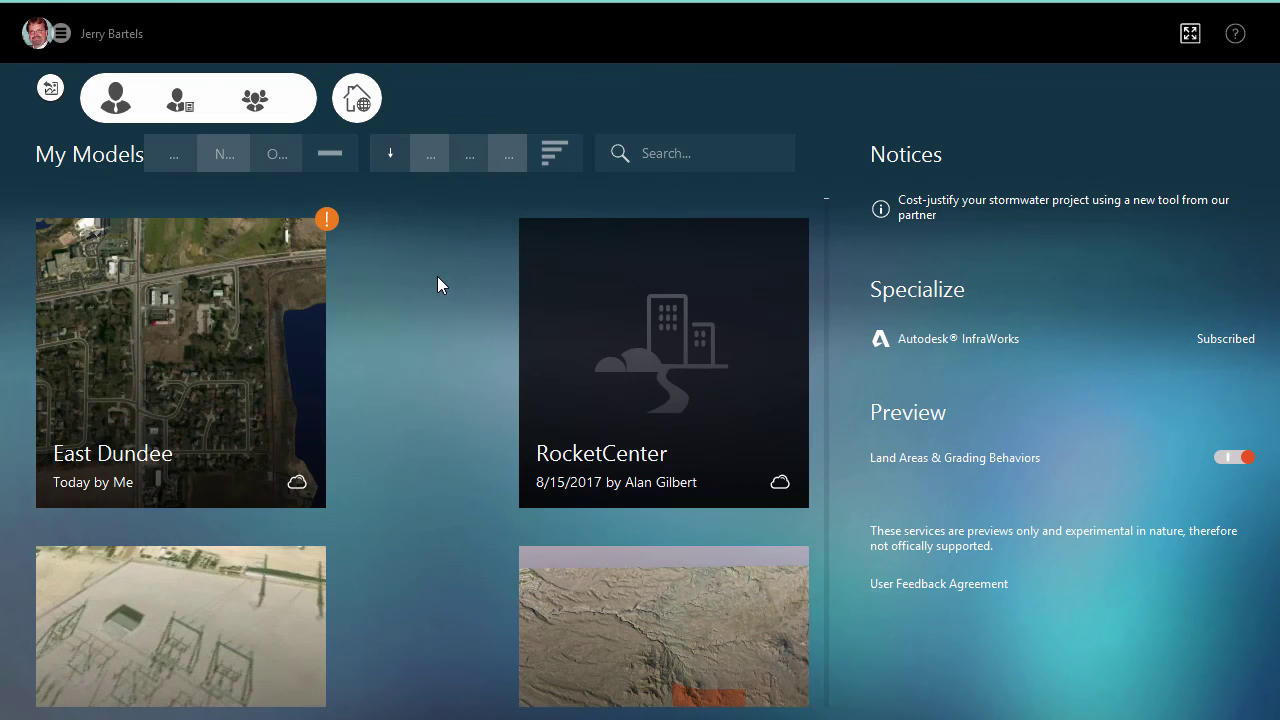
click(210, 338)
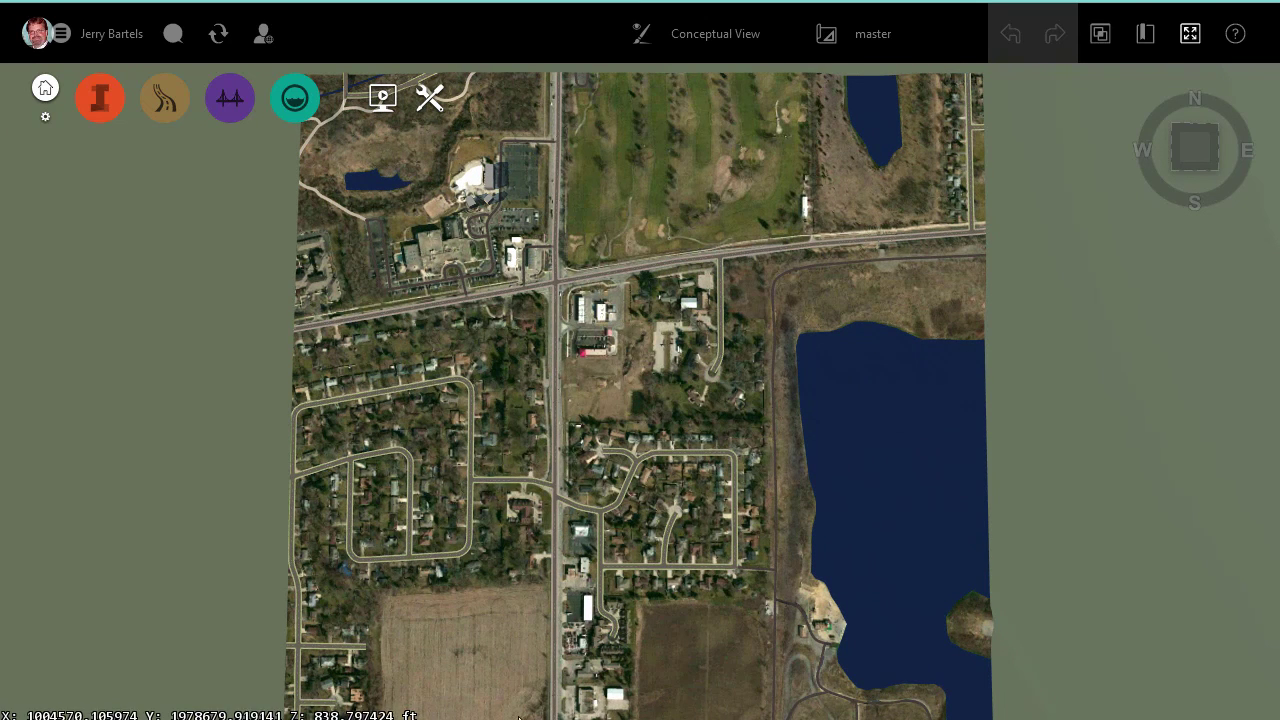
Add RoadNames.png as a Terrain Overlay and place it at LL84 -88.2564, 42.1024
key(alt+Tab)
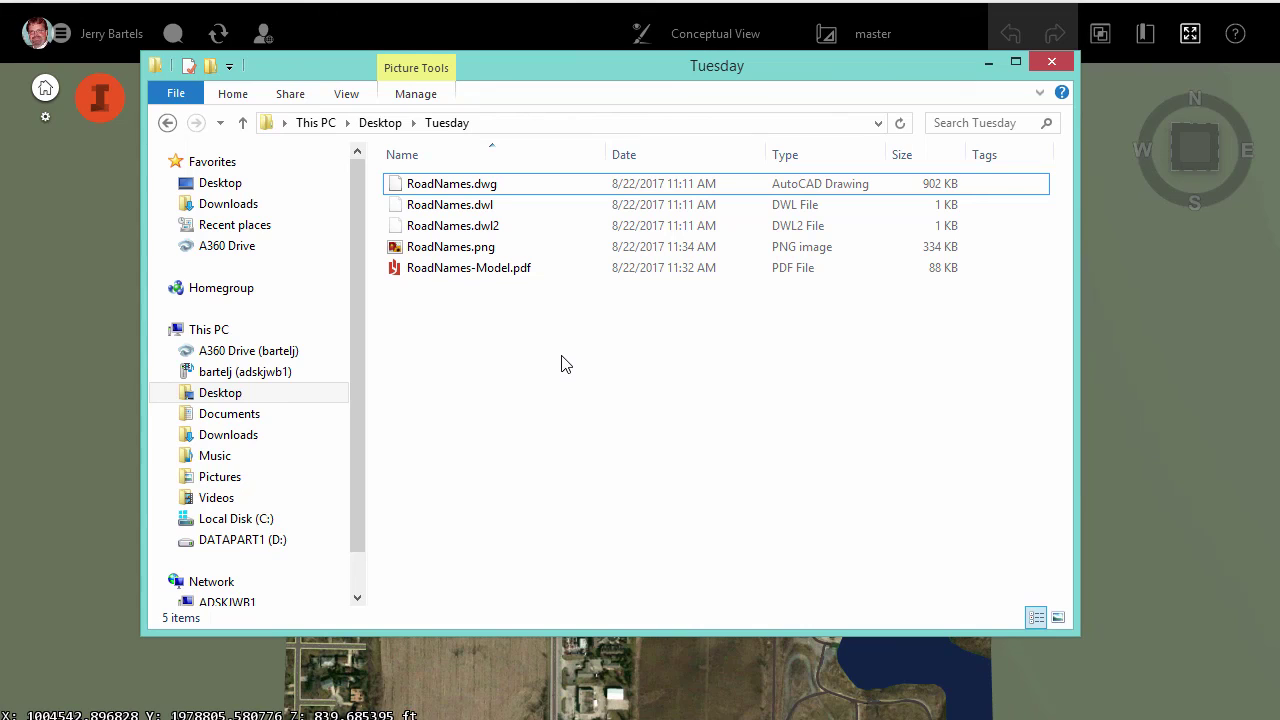
click(441, 250)
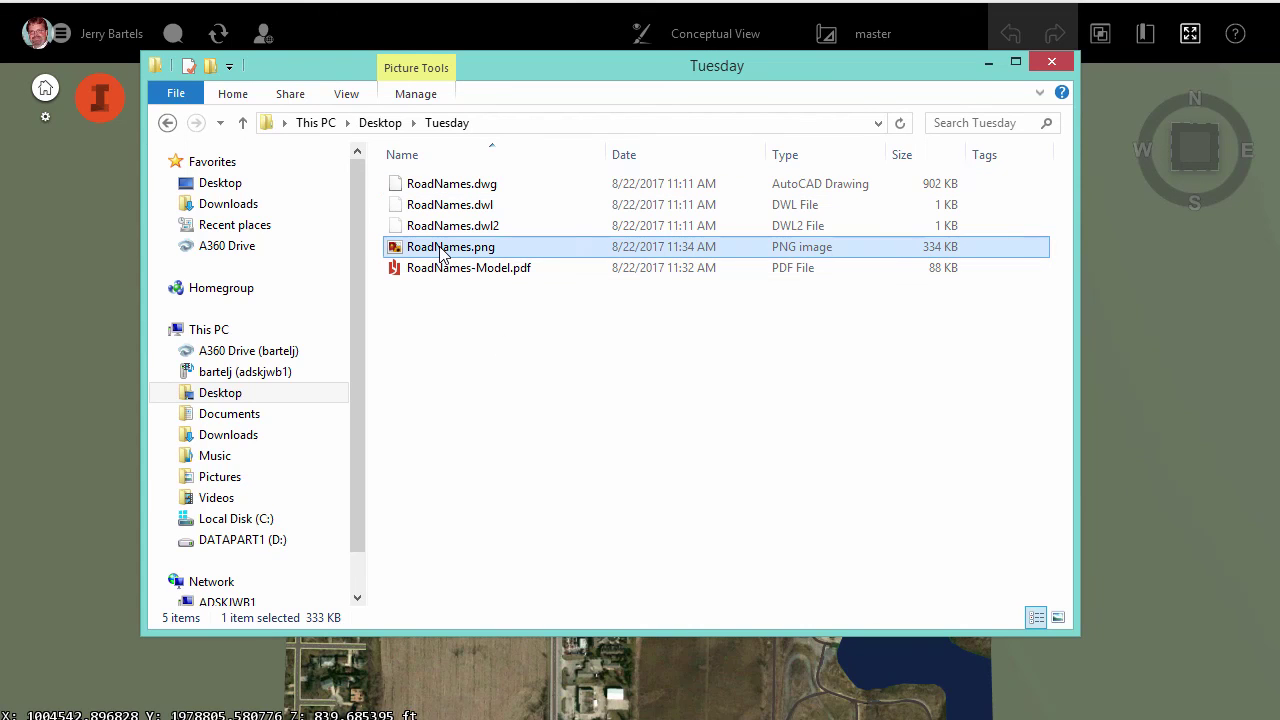
drag(389, 251, 80, 307)
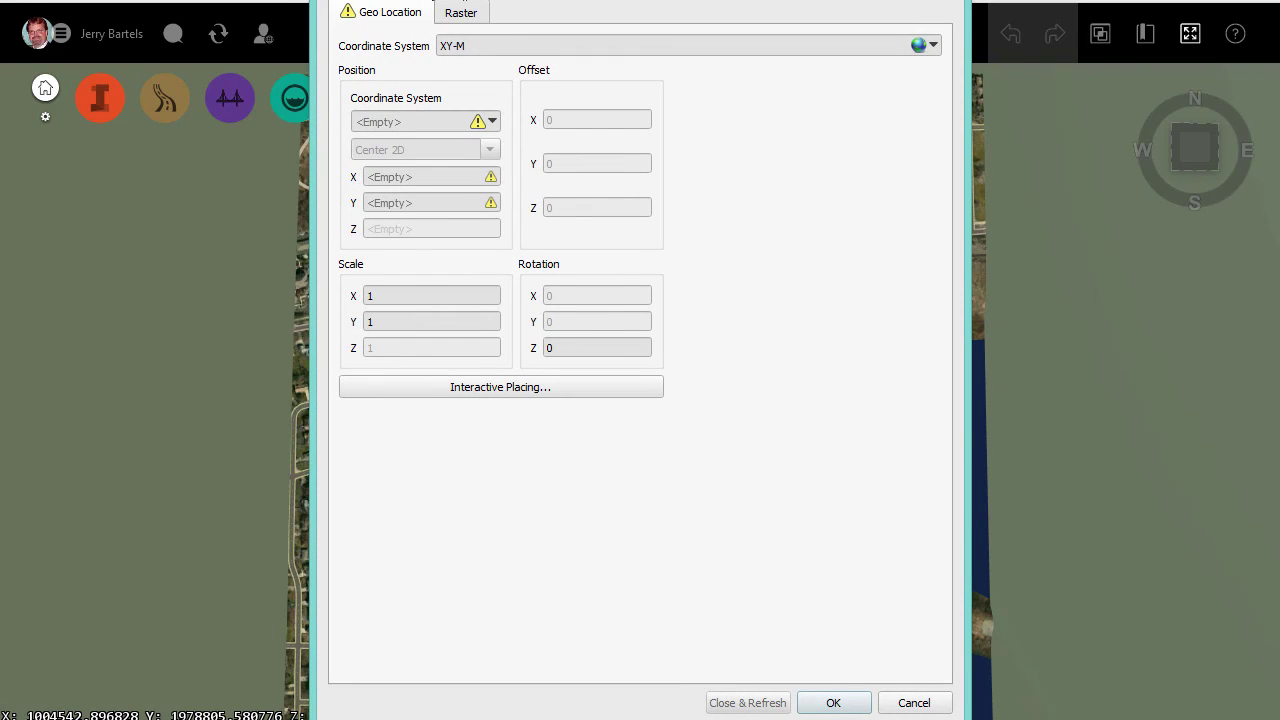
drag(593, 0, 591, 24)
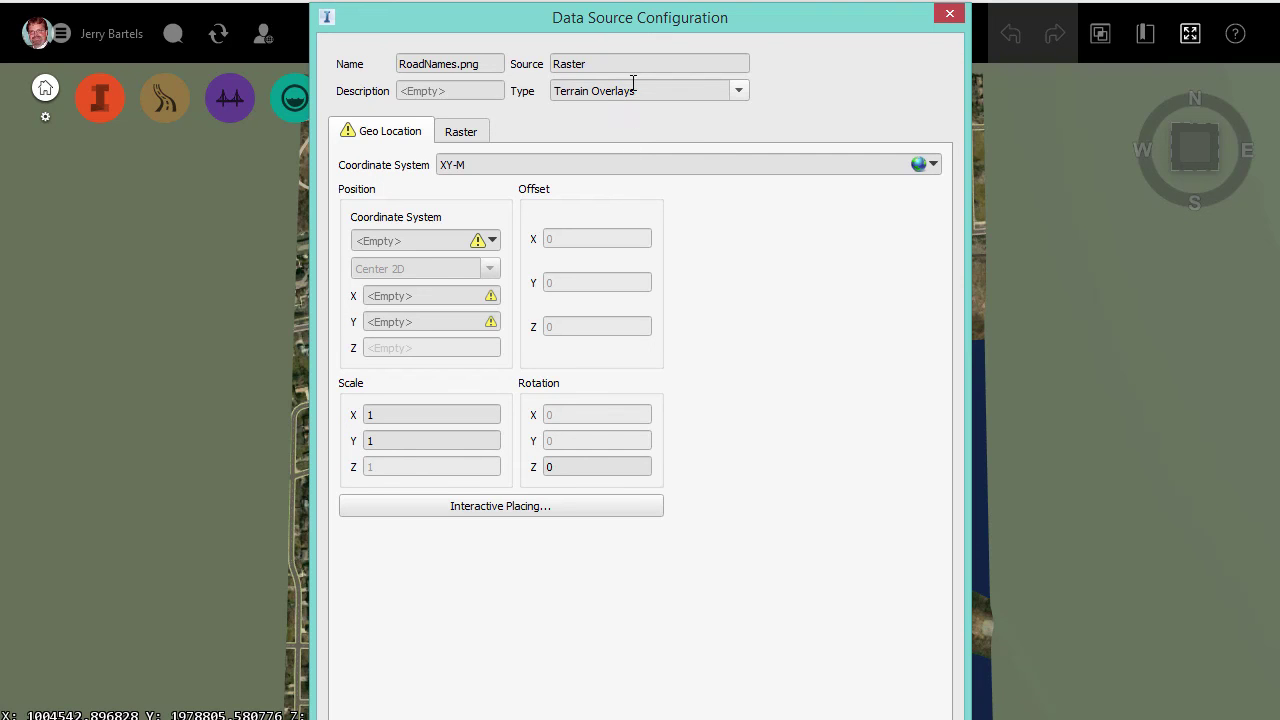
click(530, 504)
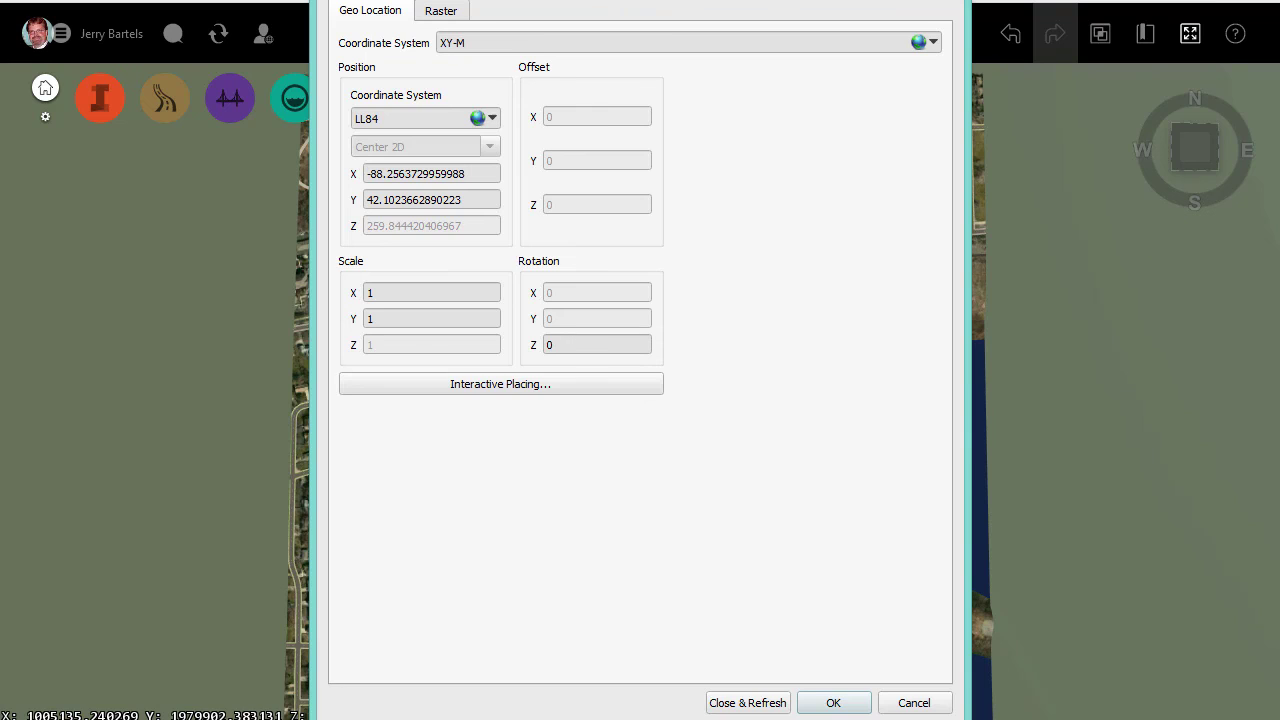
Set the overlay's X and Y scale to 0.1, re-place it, and Close & Refresh
drag(670, 2, 615, 42)
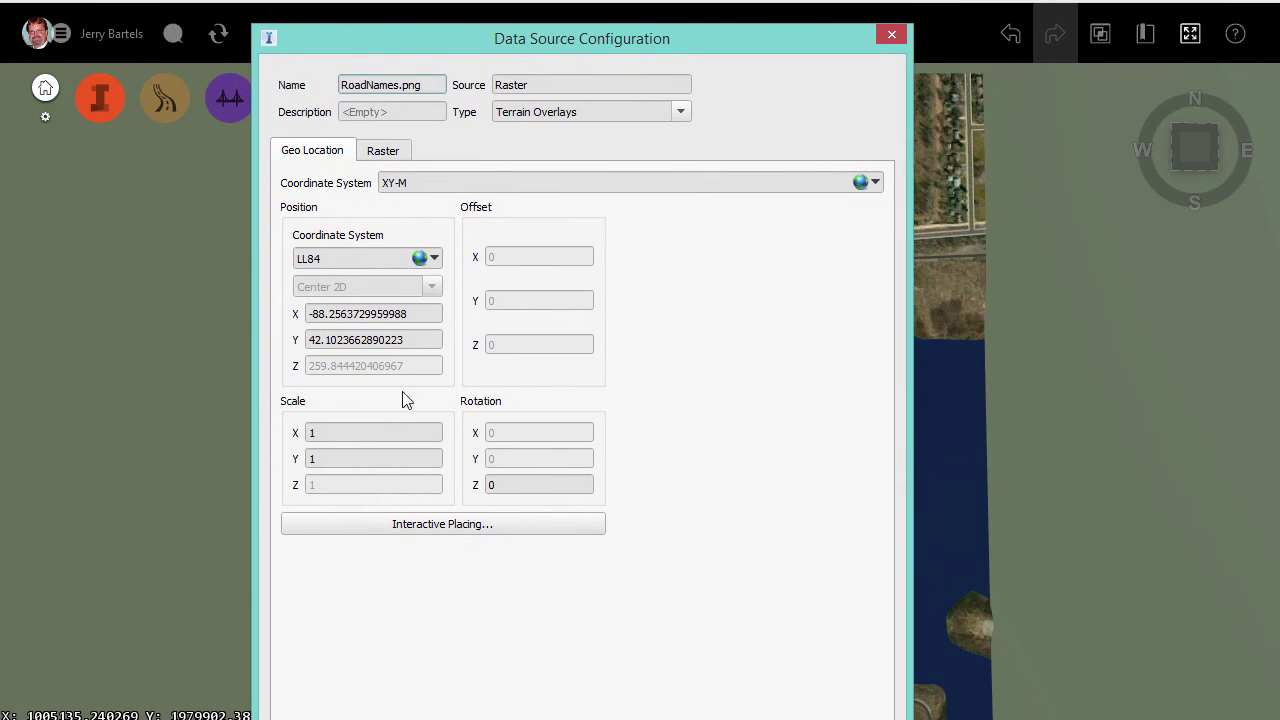
click(309, 433)
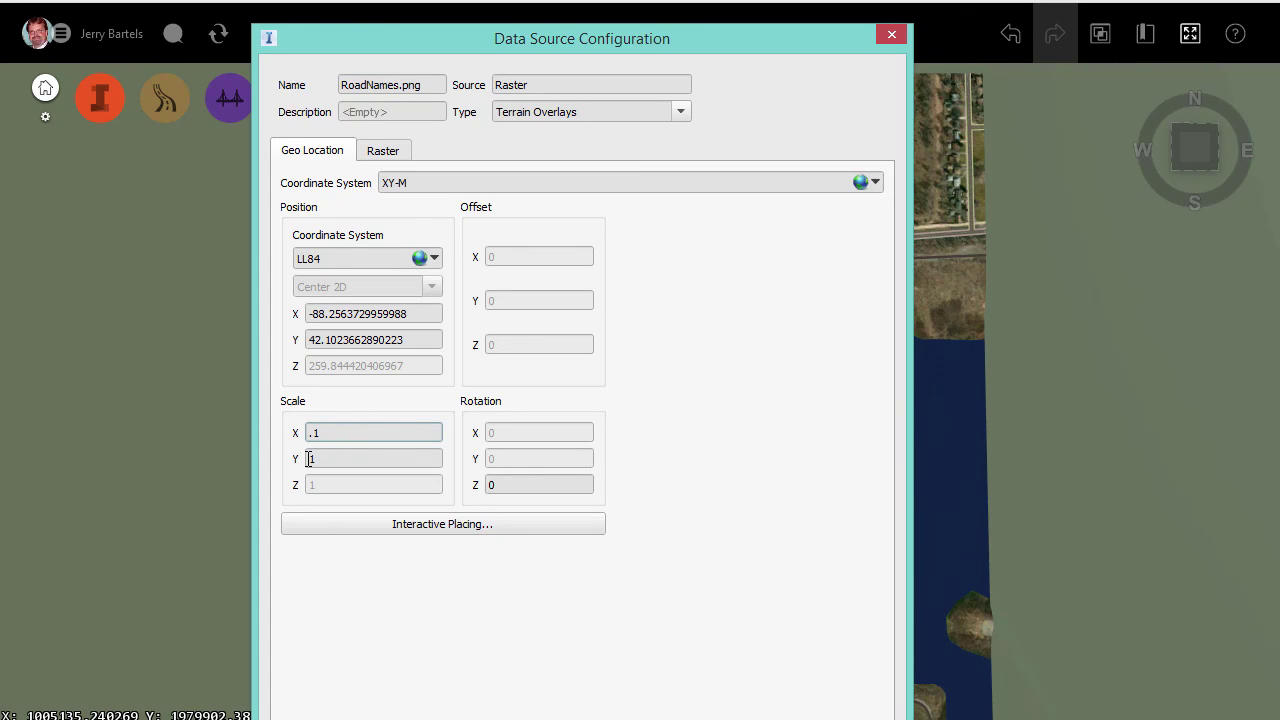
click(309, 458)
text(.)
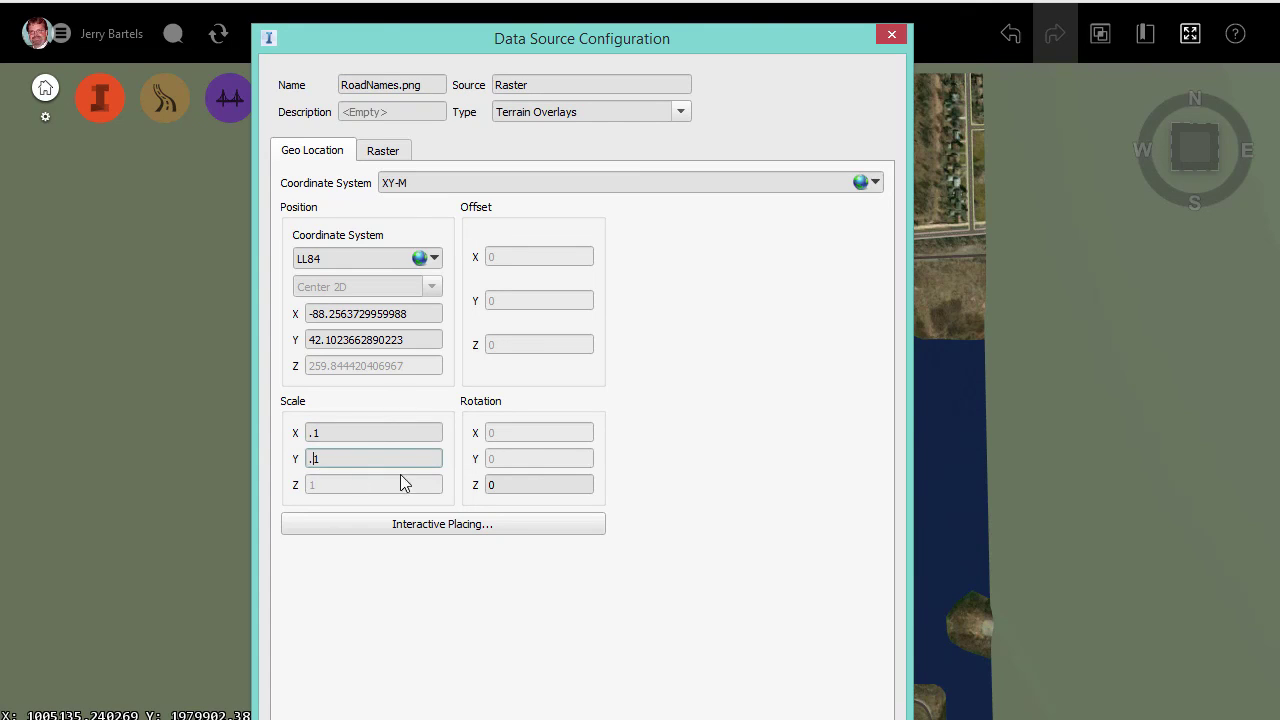
click(469, 524)
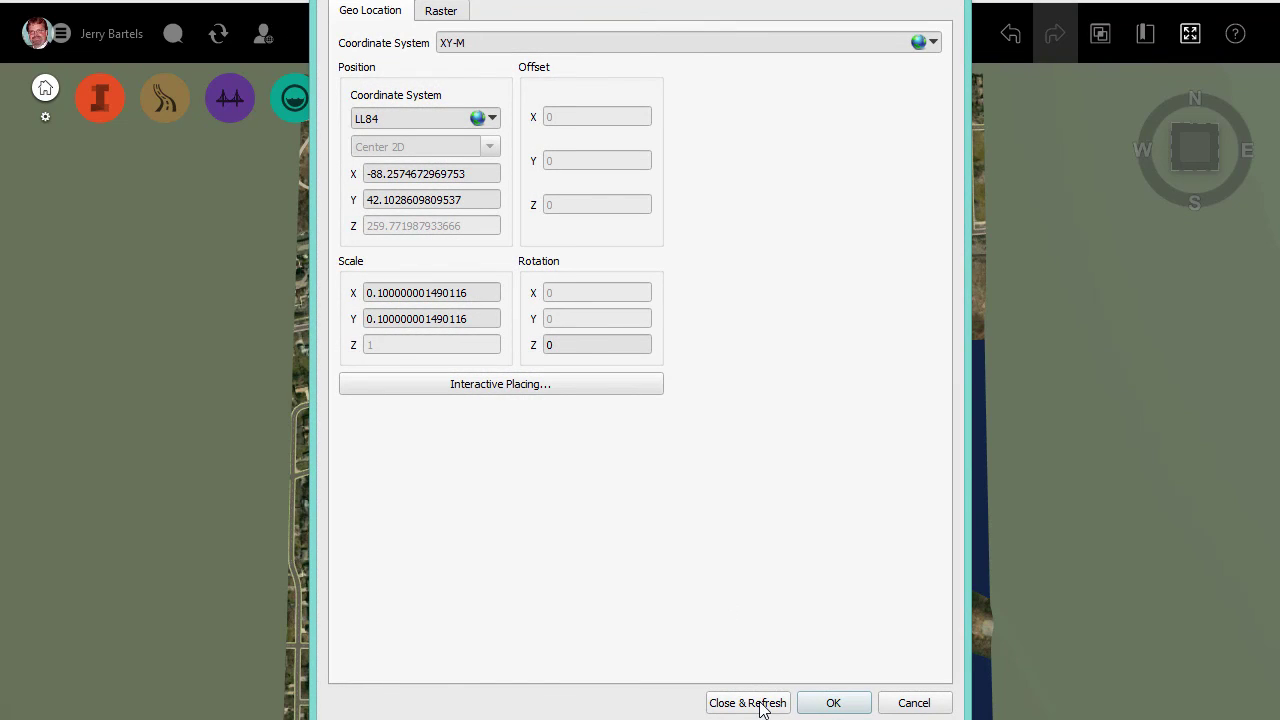
click(747, 703)
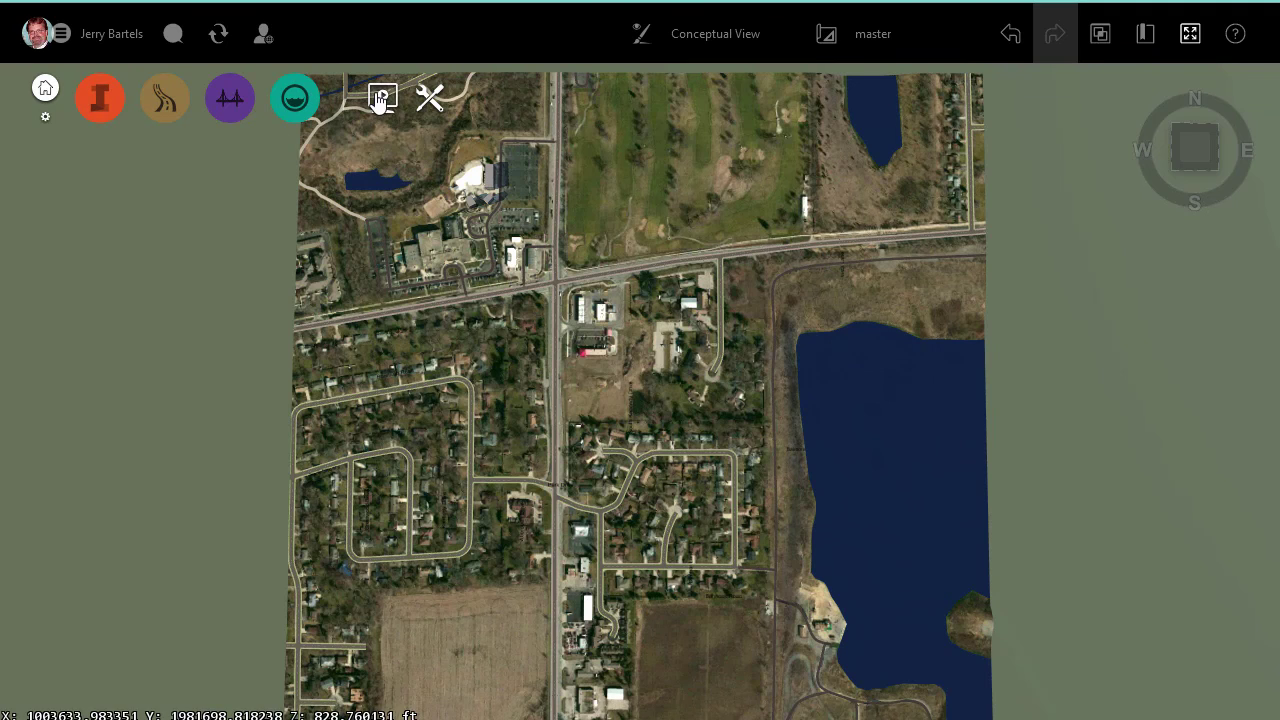
Switch off the imagery surface layer in the Surface Layers list
click(106, 98)
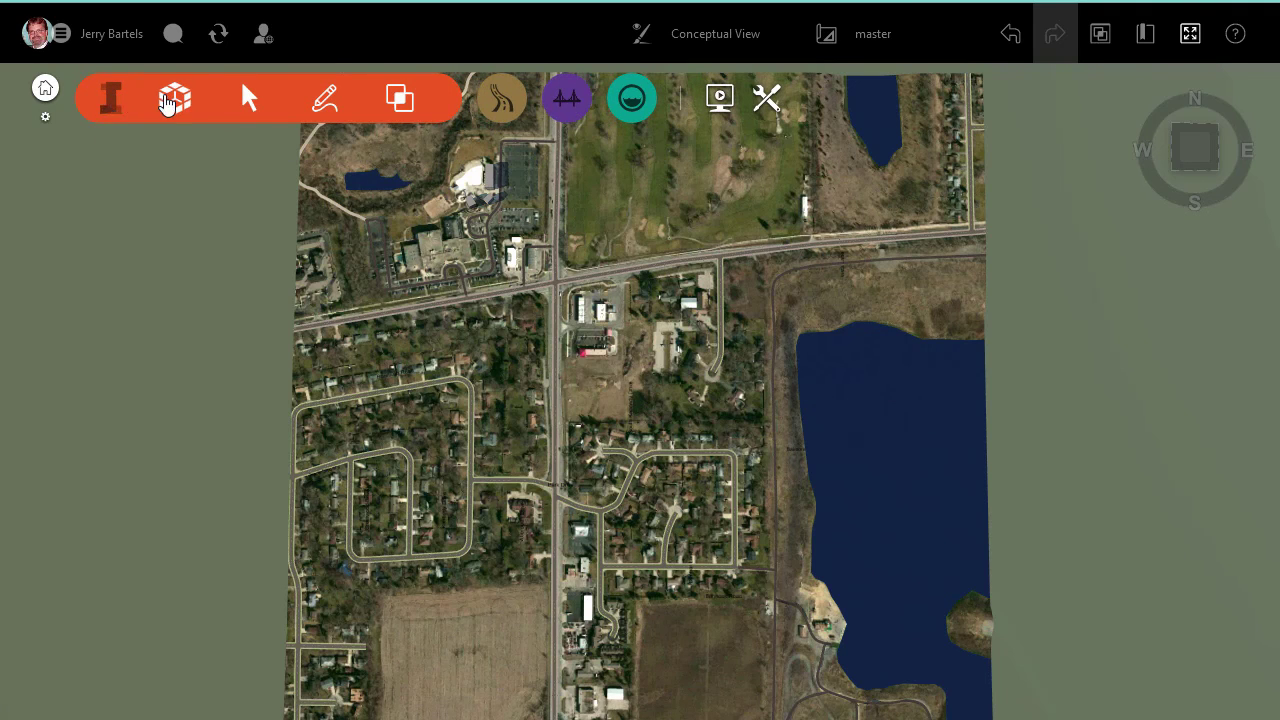
click(166, 112)
click(77, 242)
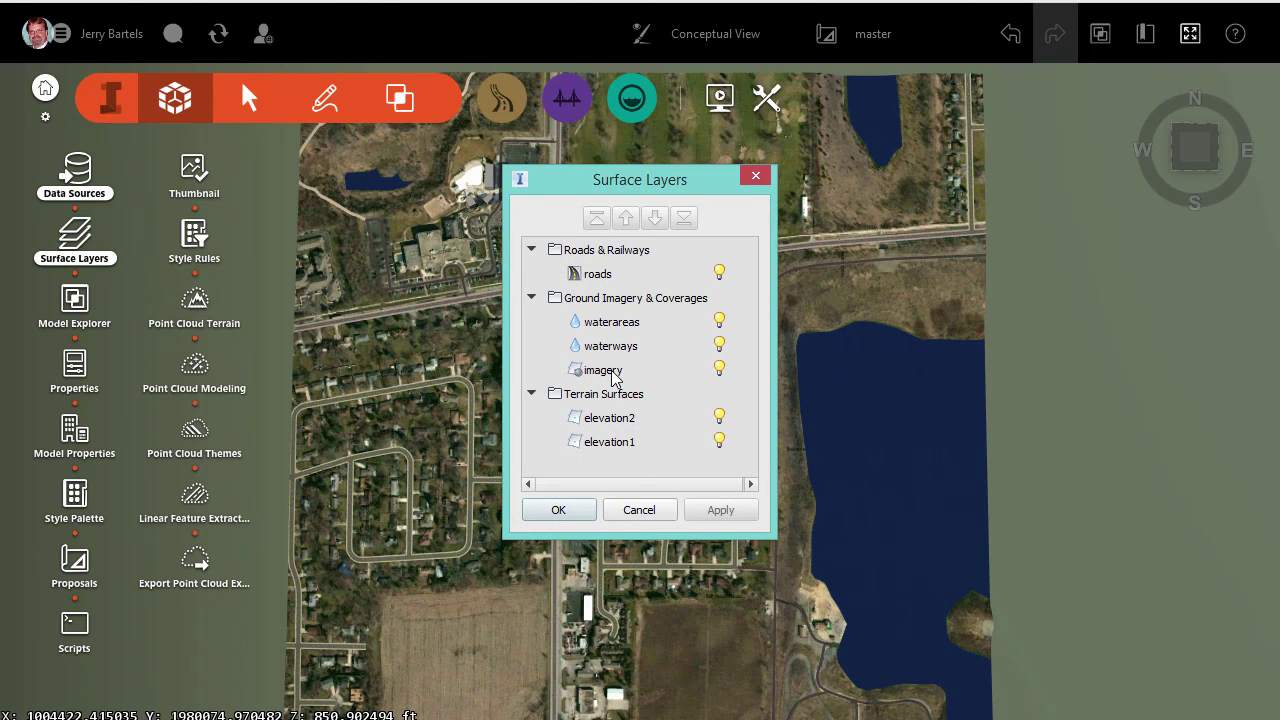
click(719, 369)
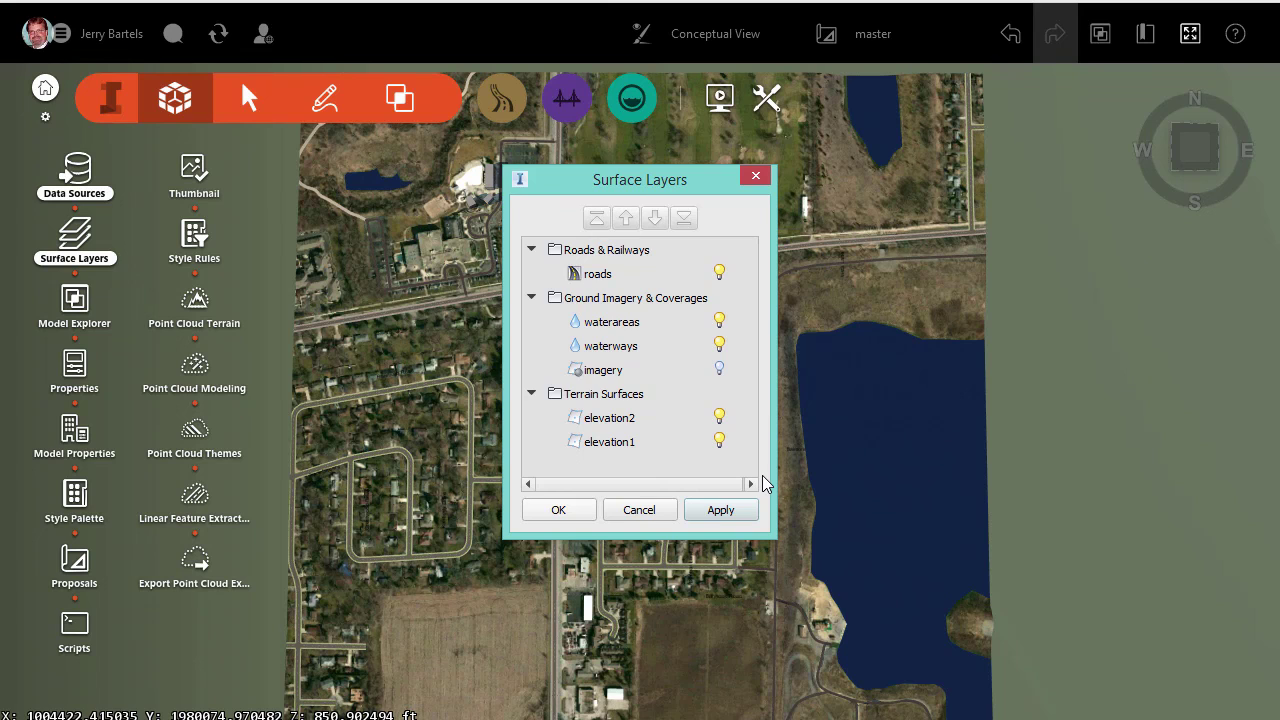
key(Return)
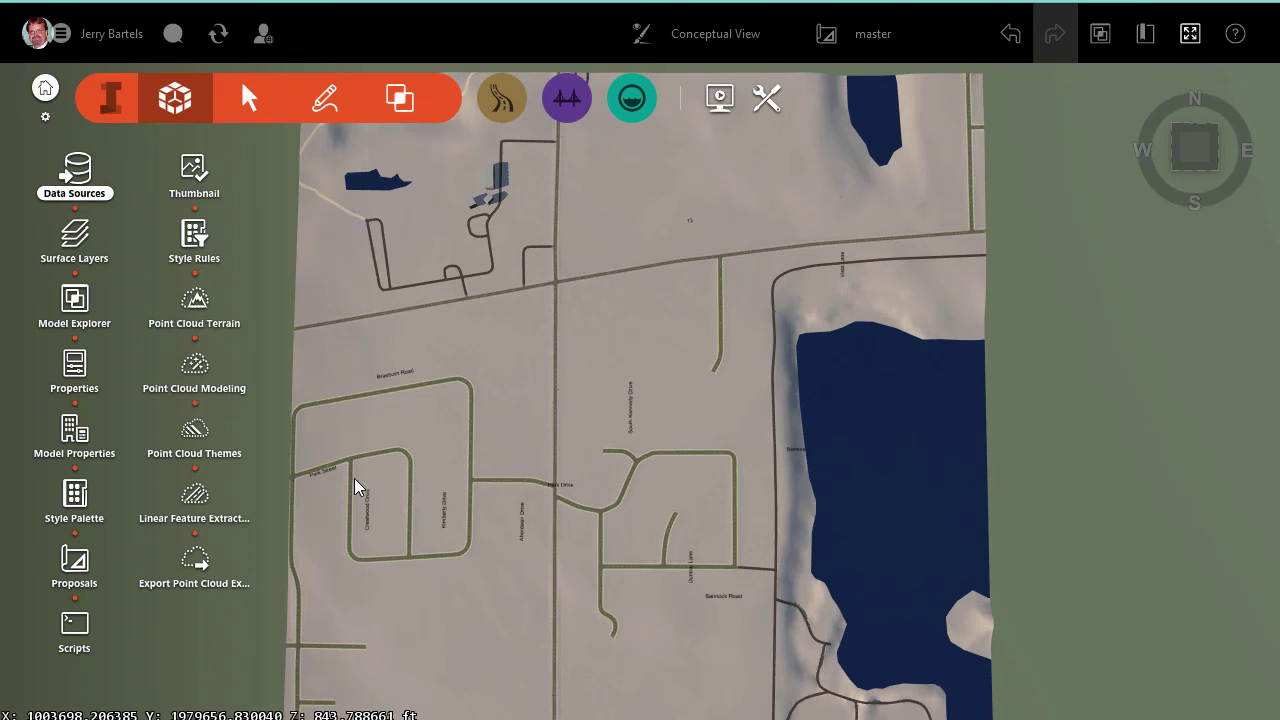
Zoom to the Park Street intersection and open the road-name overlay's context menu
scroll(312, 500, up, 2)
scroll(310, 500, up, 5)
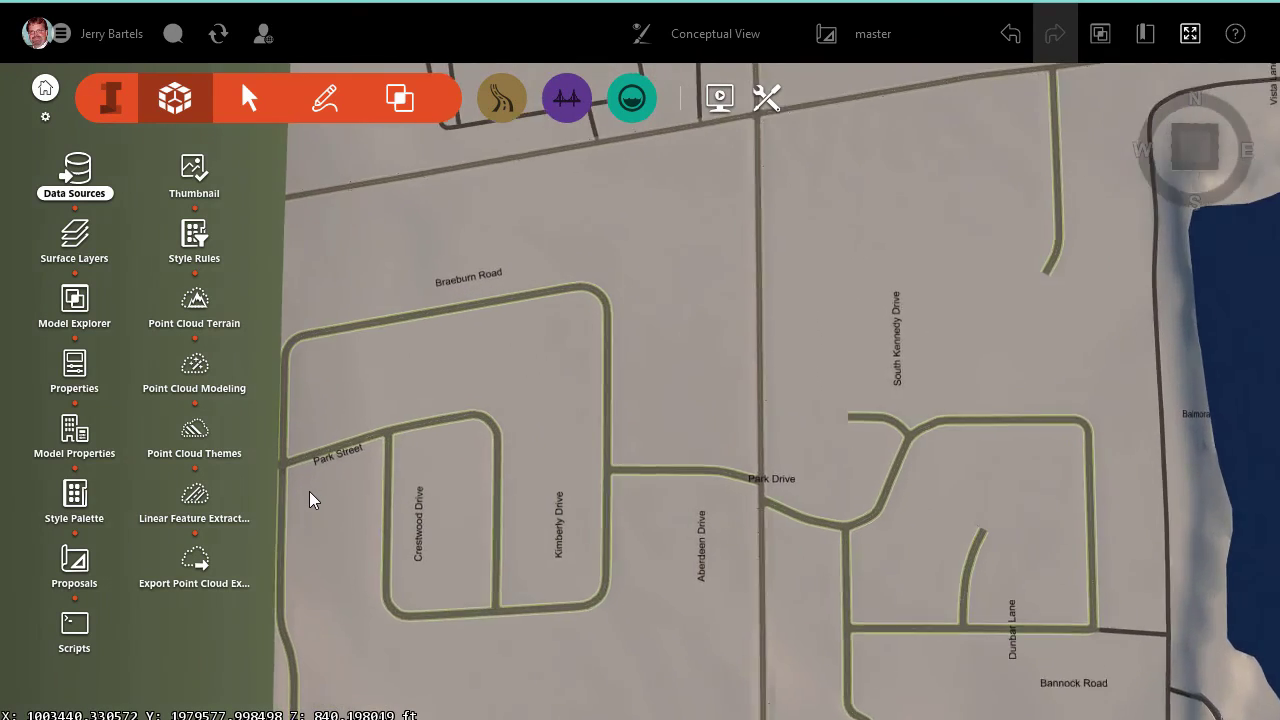
drag(395, 461, 514, 417)
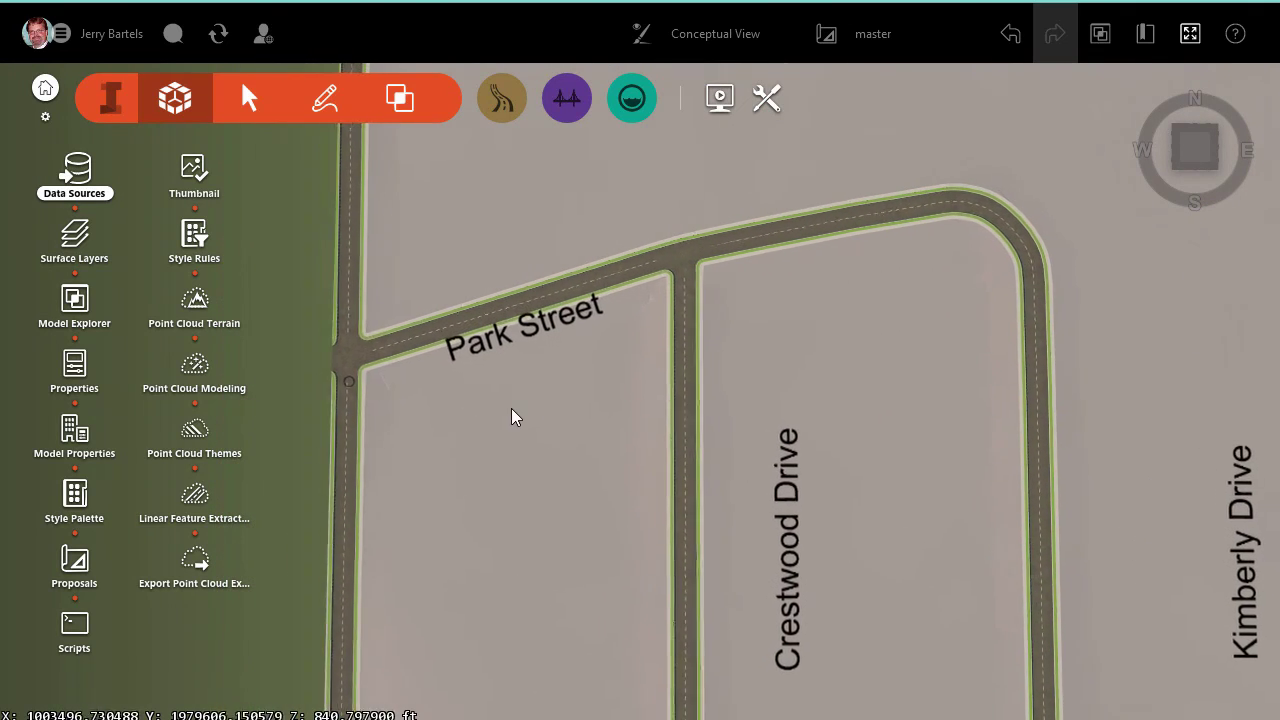
scroll(383, 369, up, 2)
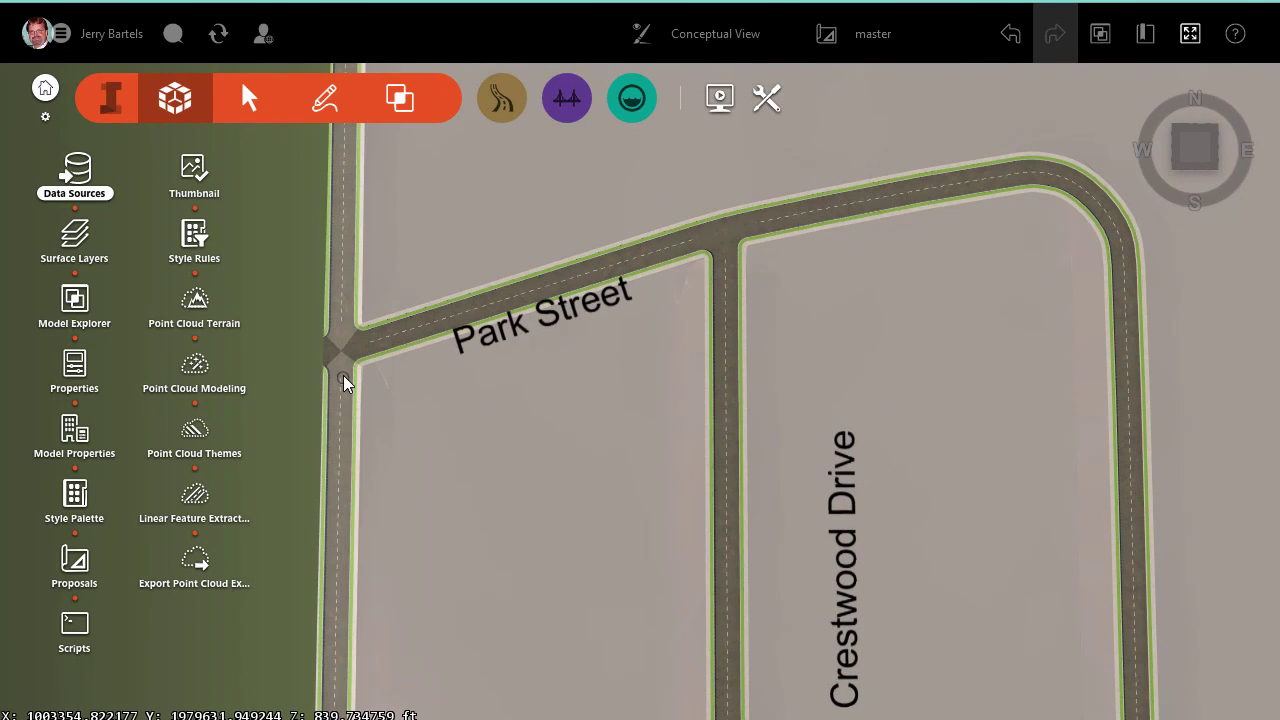
click(495, 340)
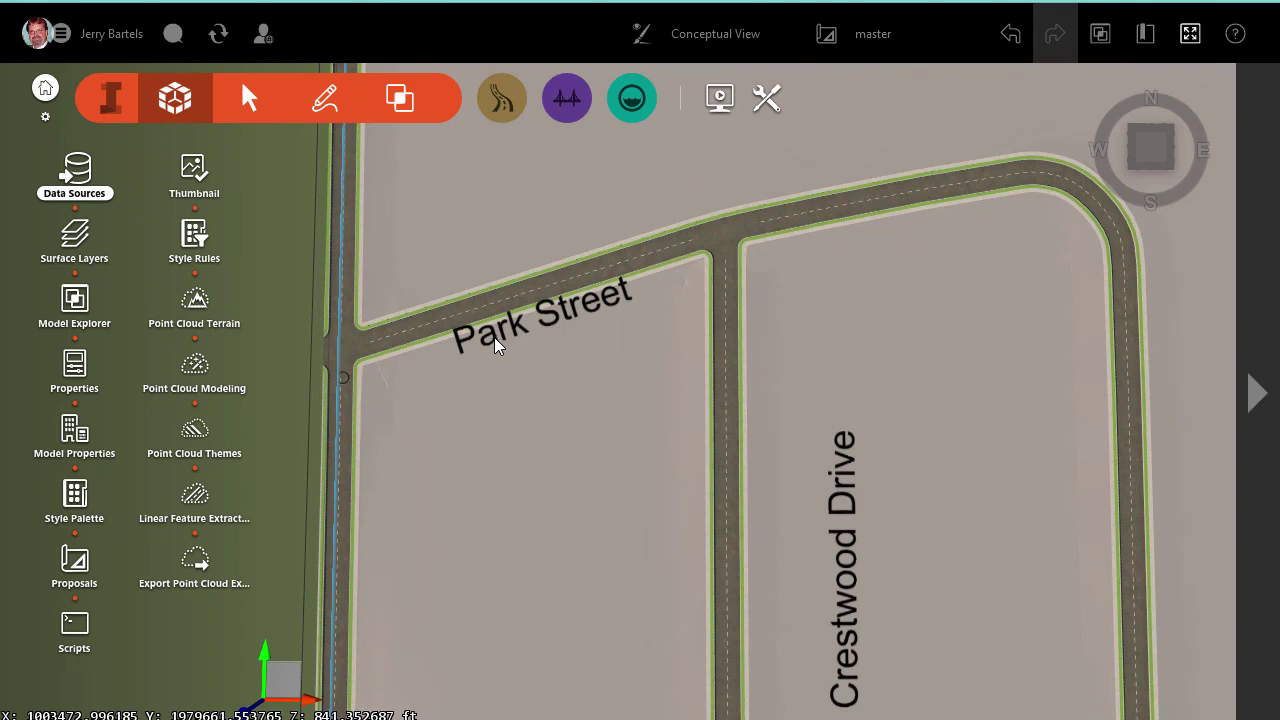
right_click(497, 337)
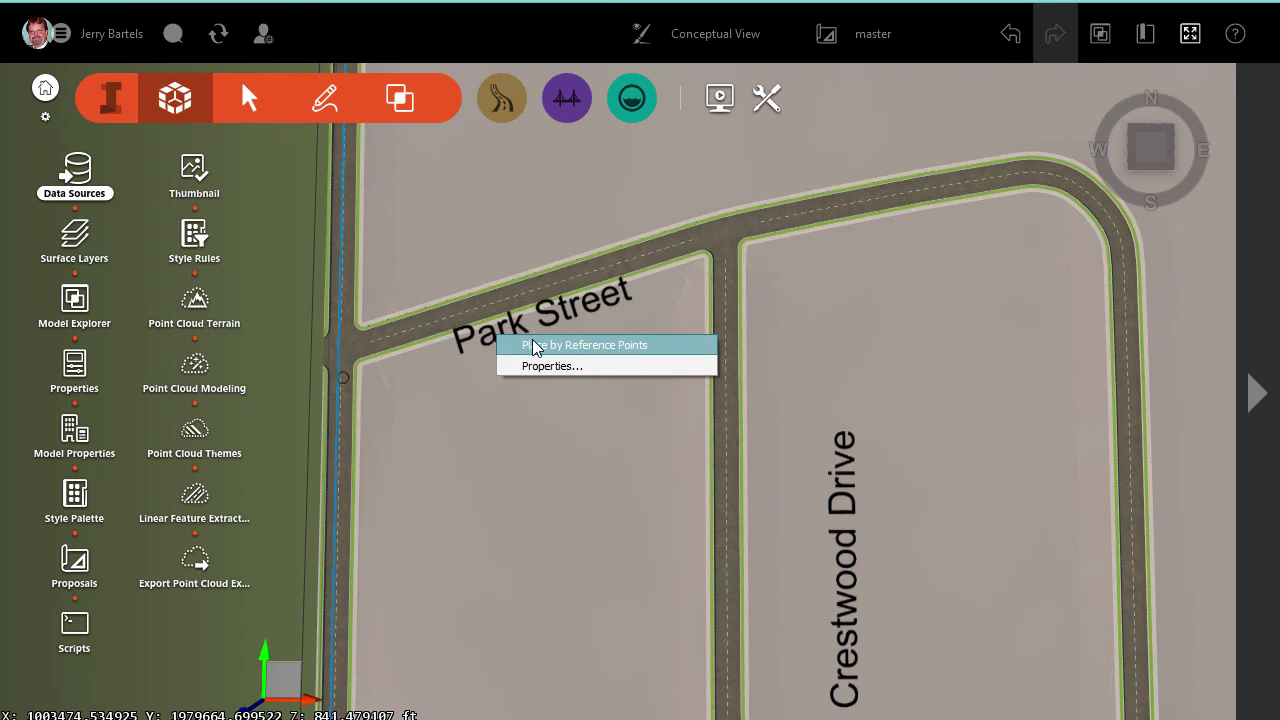
Start Place by Reference Points and match the overlay's first point to the Park Street–Howard Avenue intersection
click(560, 345)
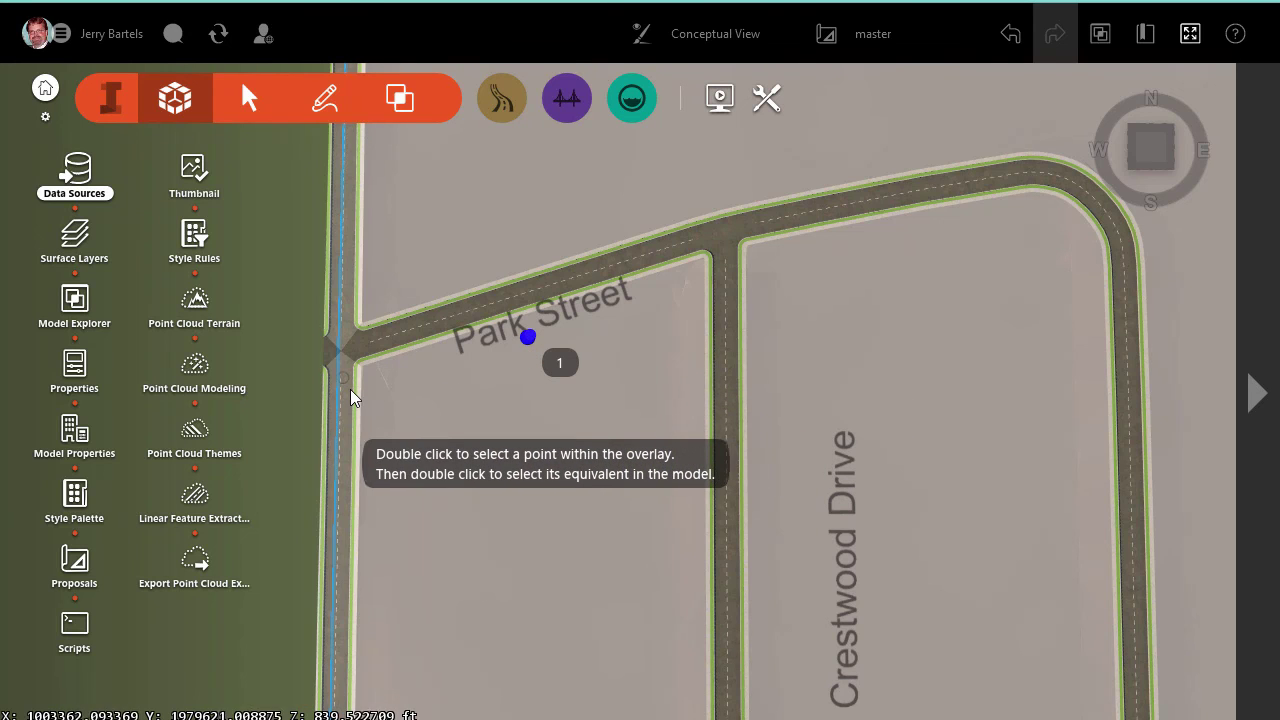
scroll(350, 397, up, 3)
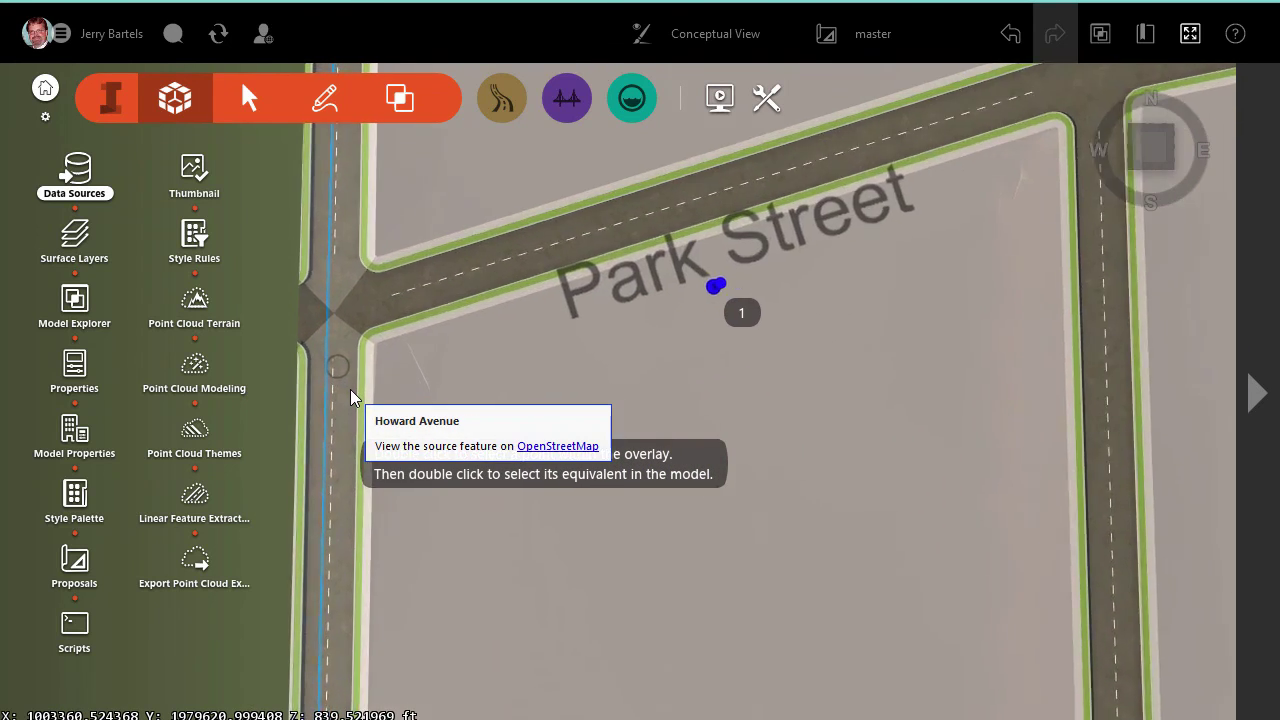
scroll(350, 396, up, 2)
double_click(336, 366)
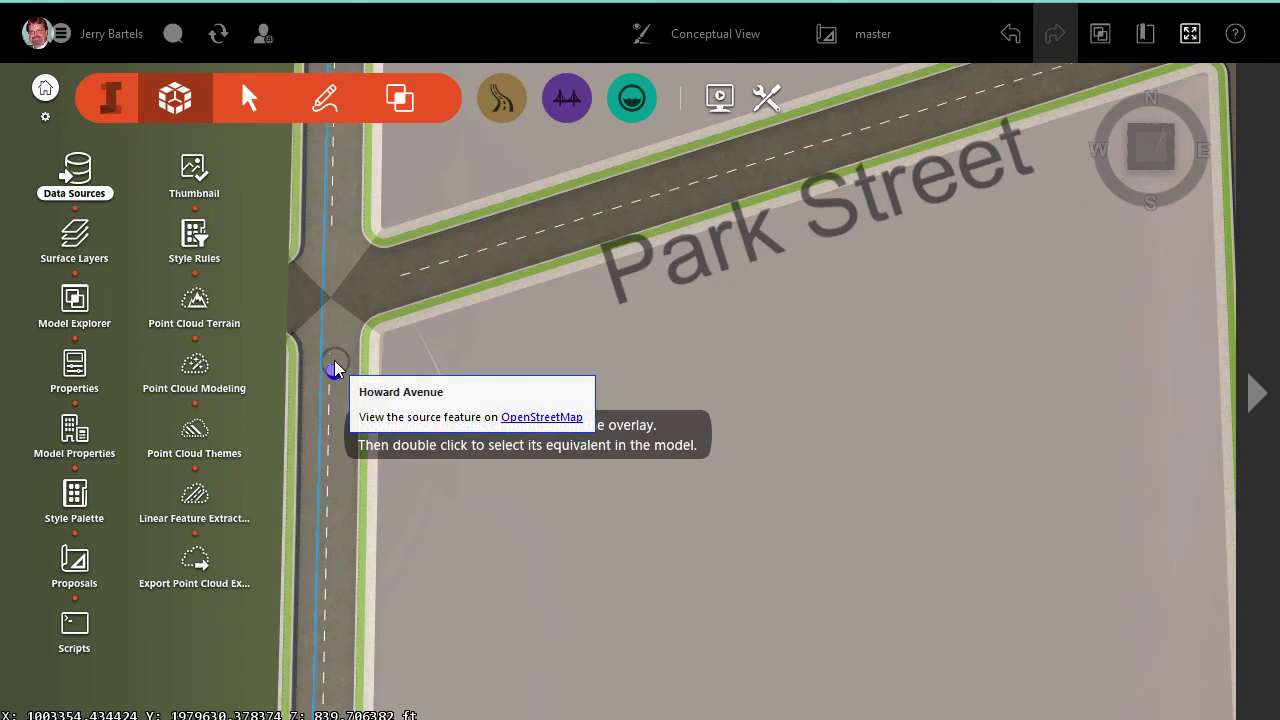
double_click(335, 368)
drag(337, 368, 343, 315)
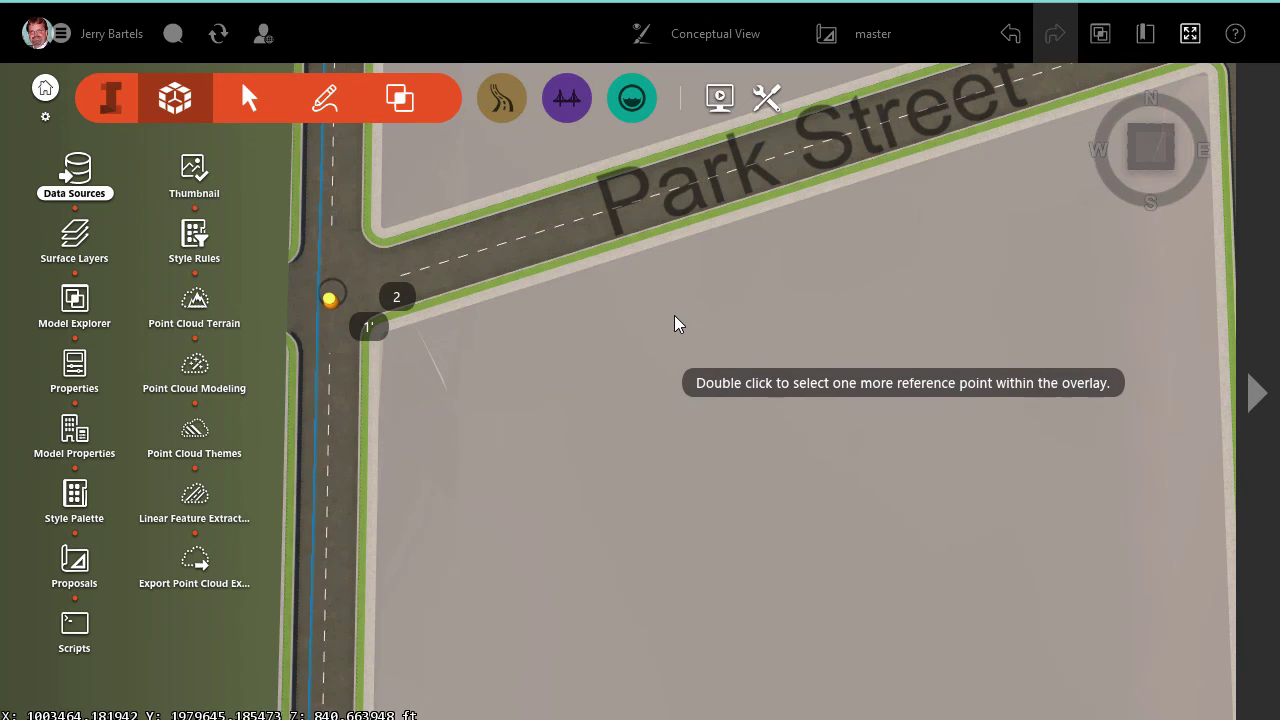
scroll(674, 315, down, 3)
Mark reference point 2 on the overlay's top edge
scroll(674, 317, down, 5)
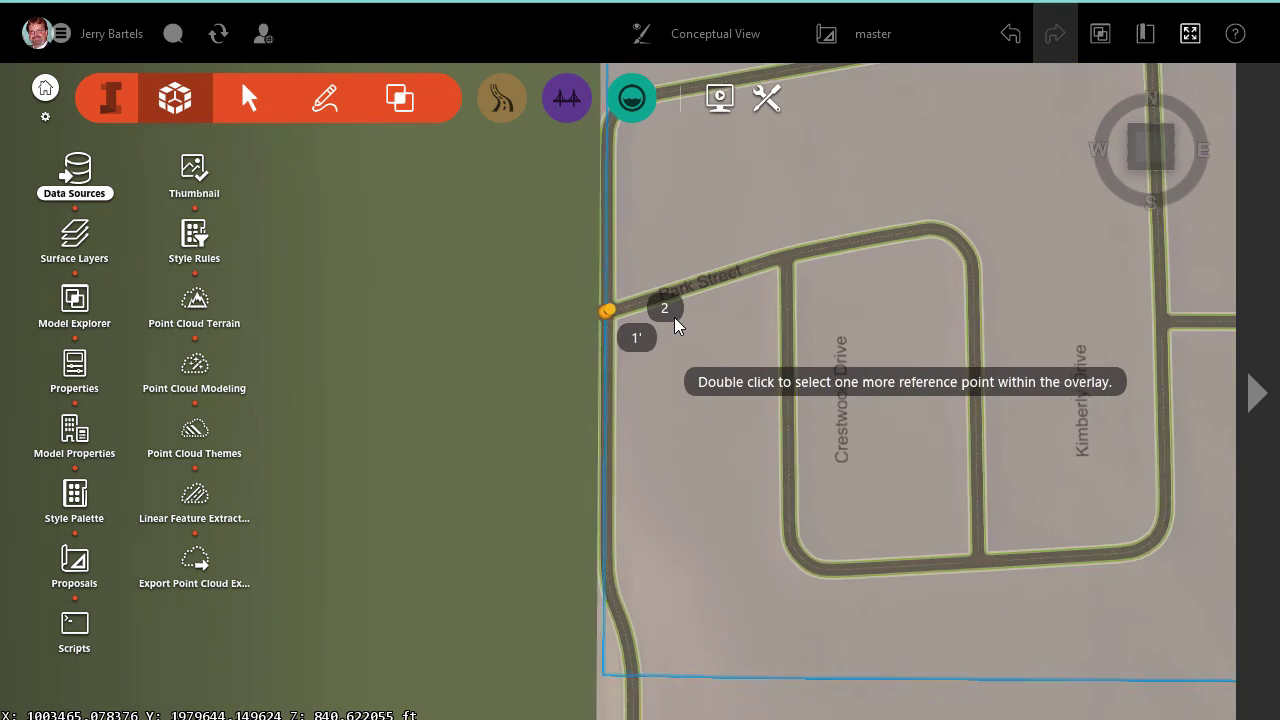
drag(1023, 180, 703, 334)
scroll(849, 229, up, 3)
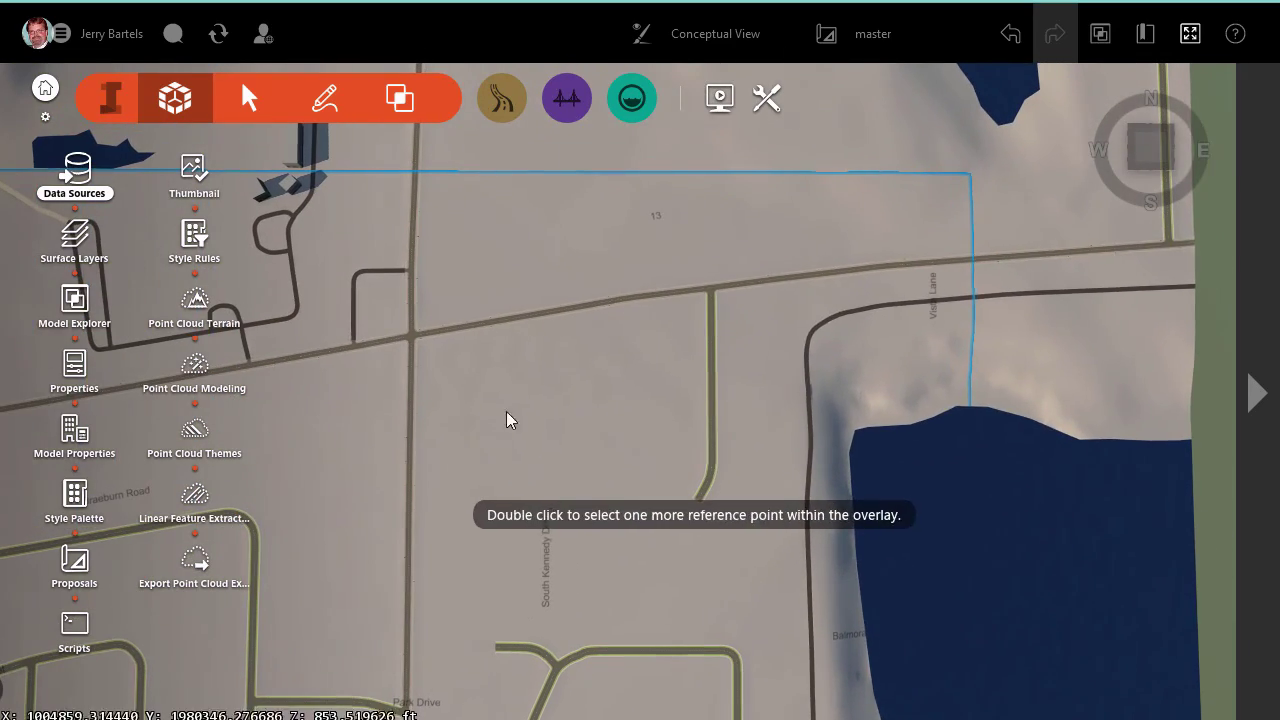
double_click(651, 206)
Match reference point 2 to its model equivalent (2') at the T-intersection
scroll(760, 211, up, 3)
scroll(971, 163, up, 6)
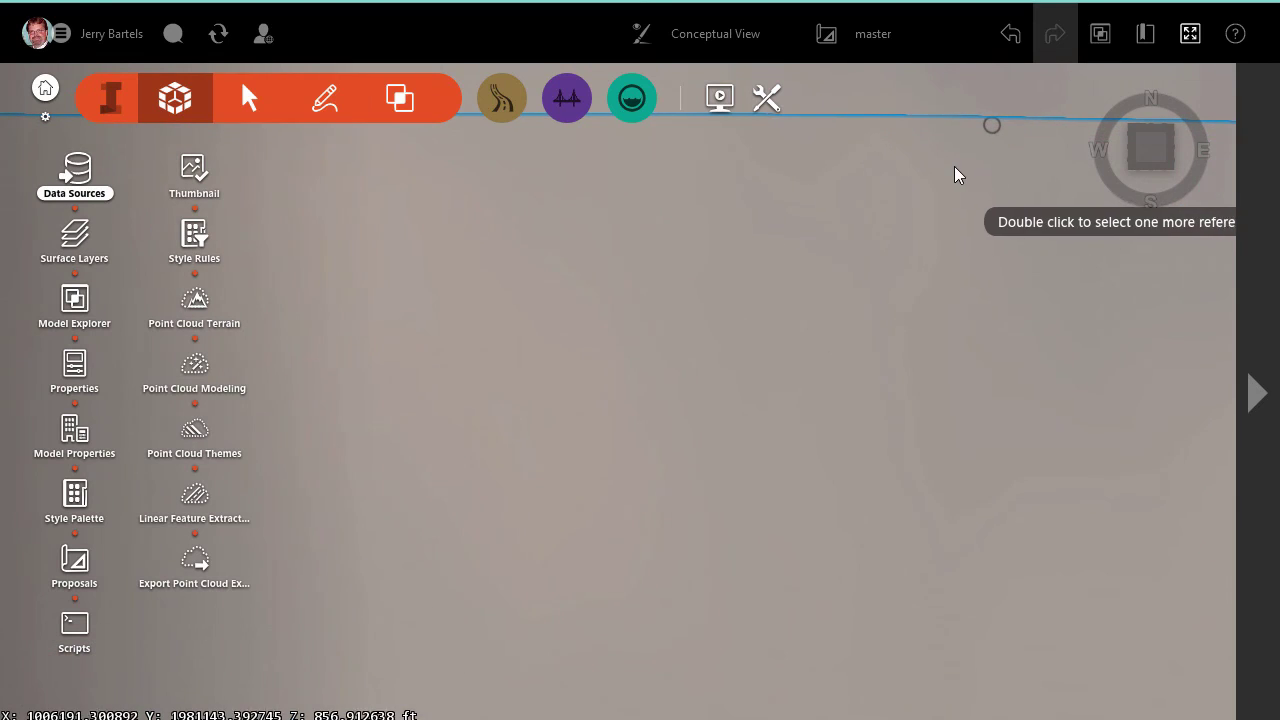
drag(954, 171, 791, 393)
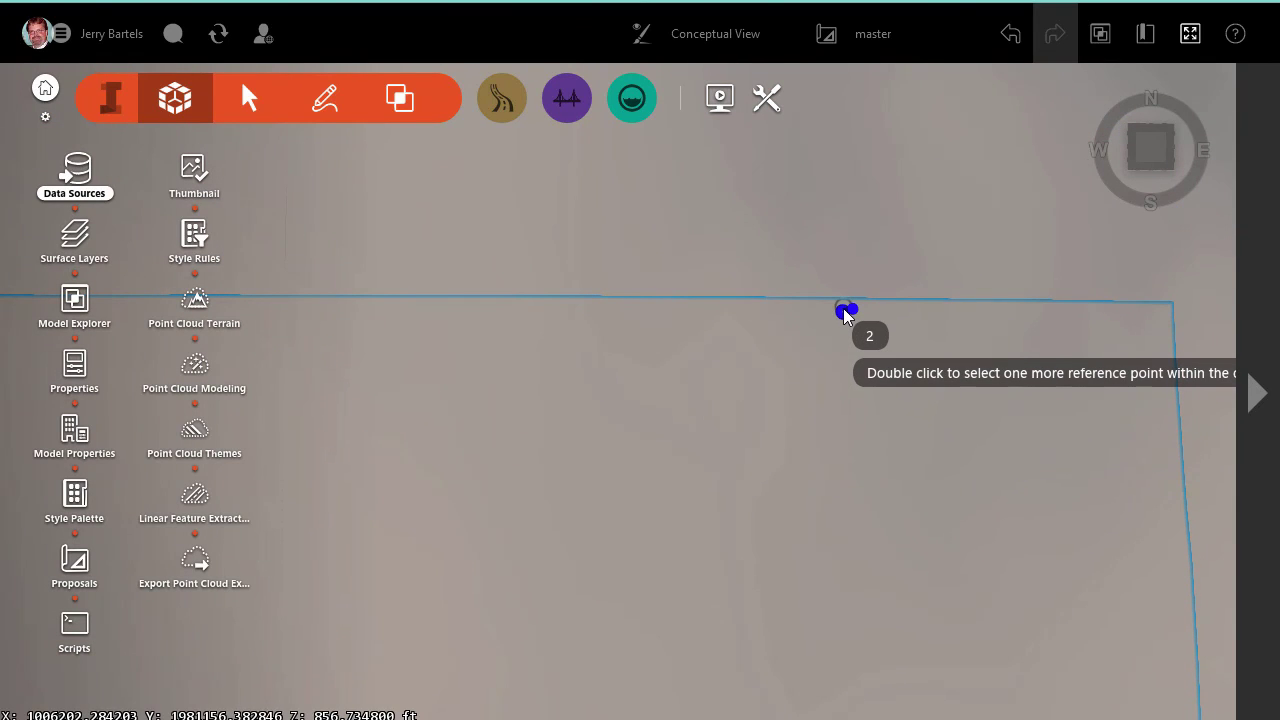
scroll(846, 312, up, 1)
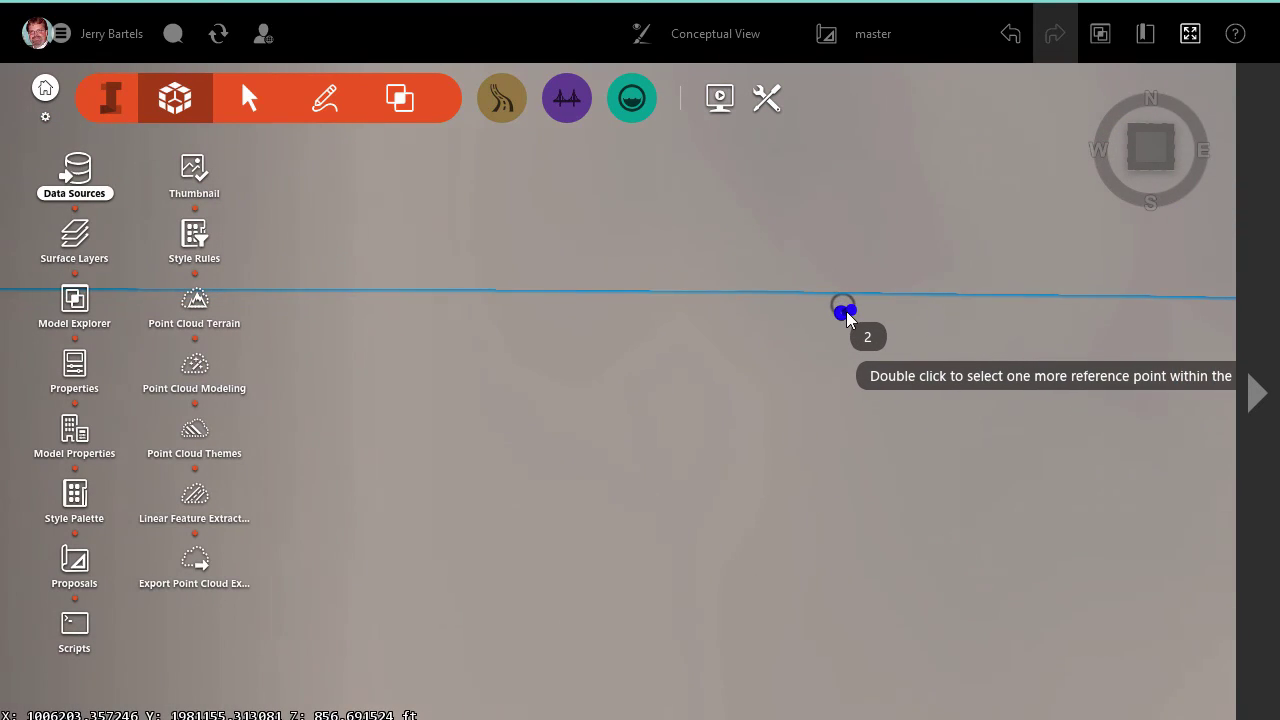
scroll(846, 314, up, 1)
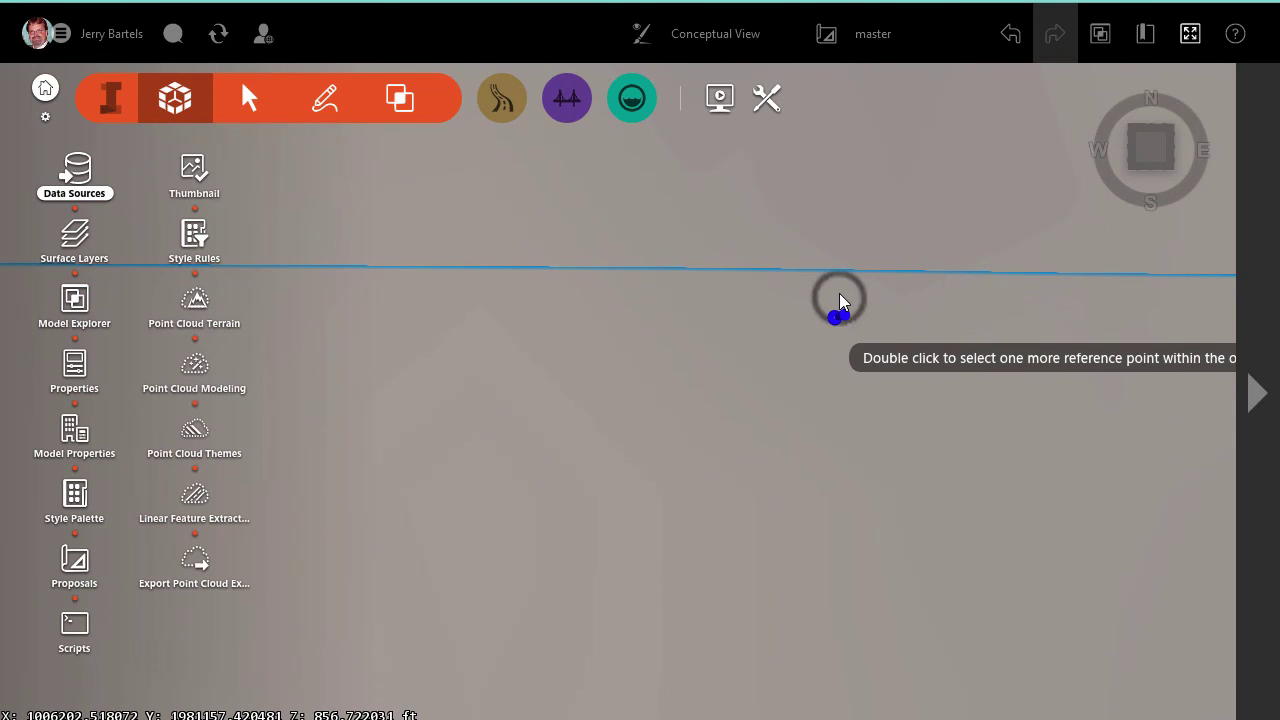
double_click(839, 293)
drag(839, 293, 799, 374)
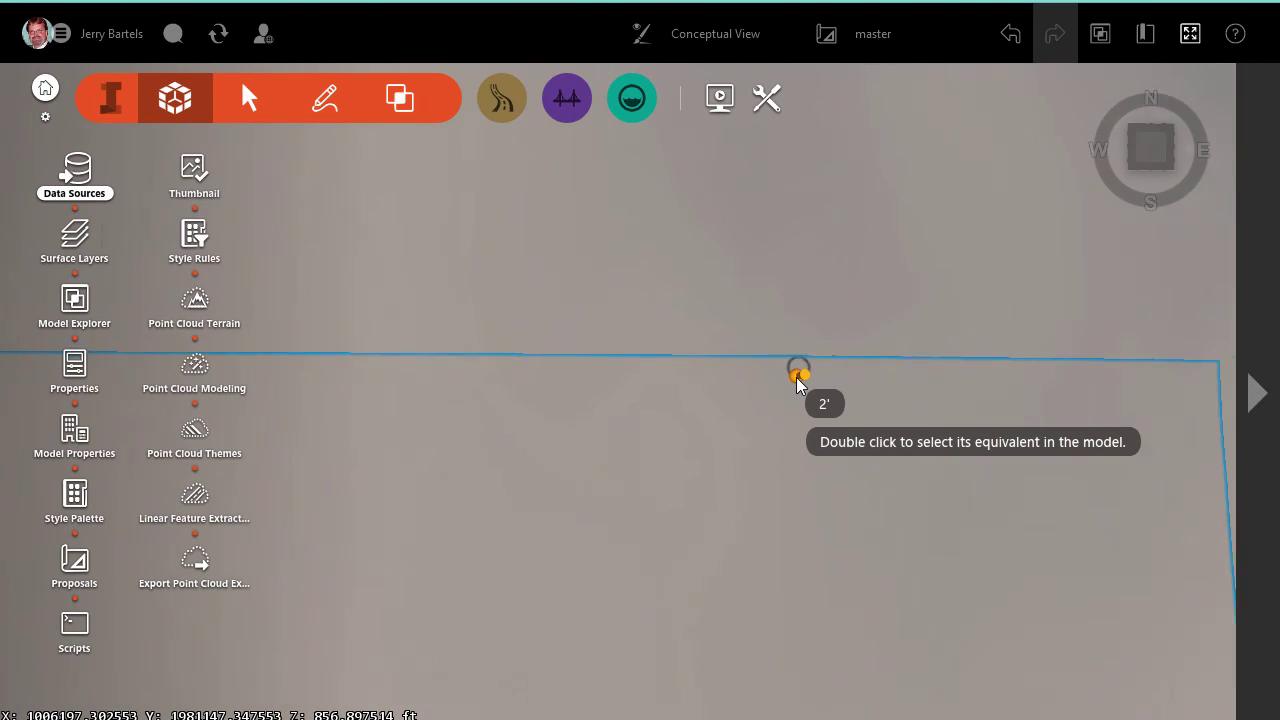
scroll(796, 377, down, 3)
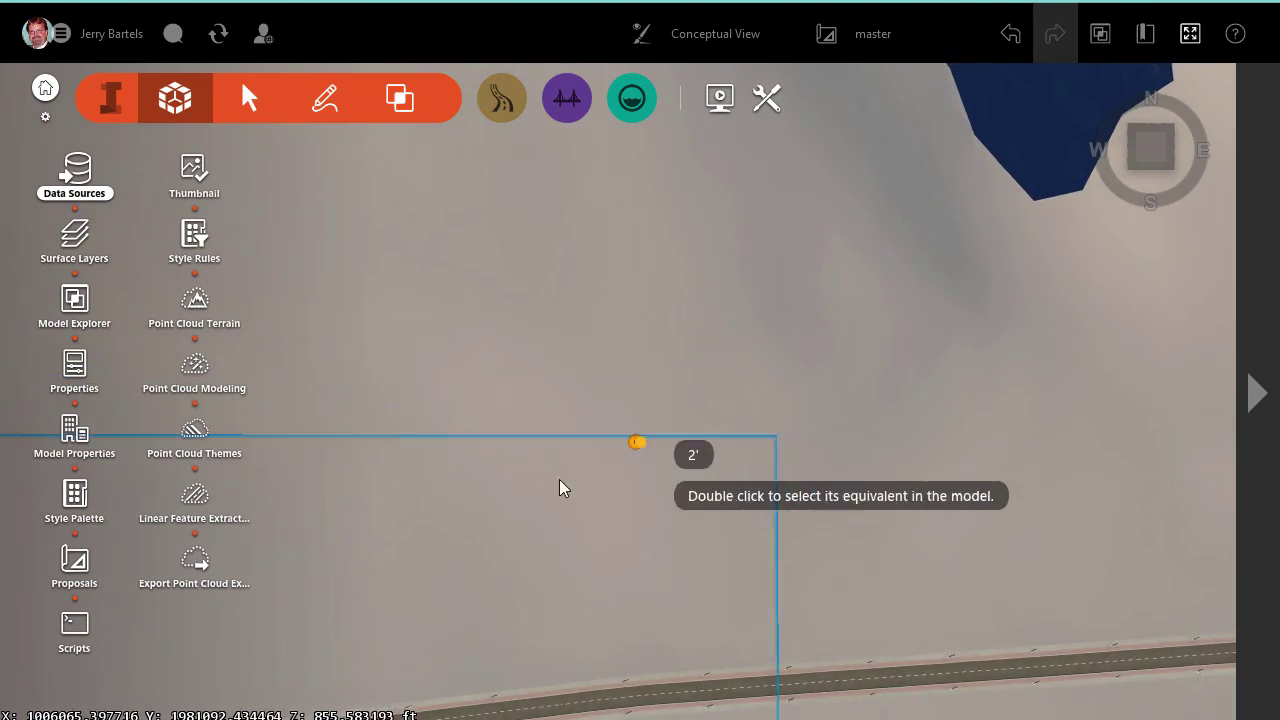
drag(528, 495, 760, 234)
scroll(623, 351, up, 3)
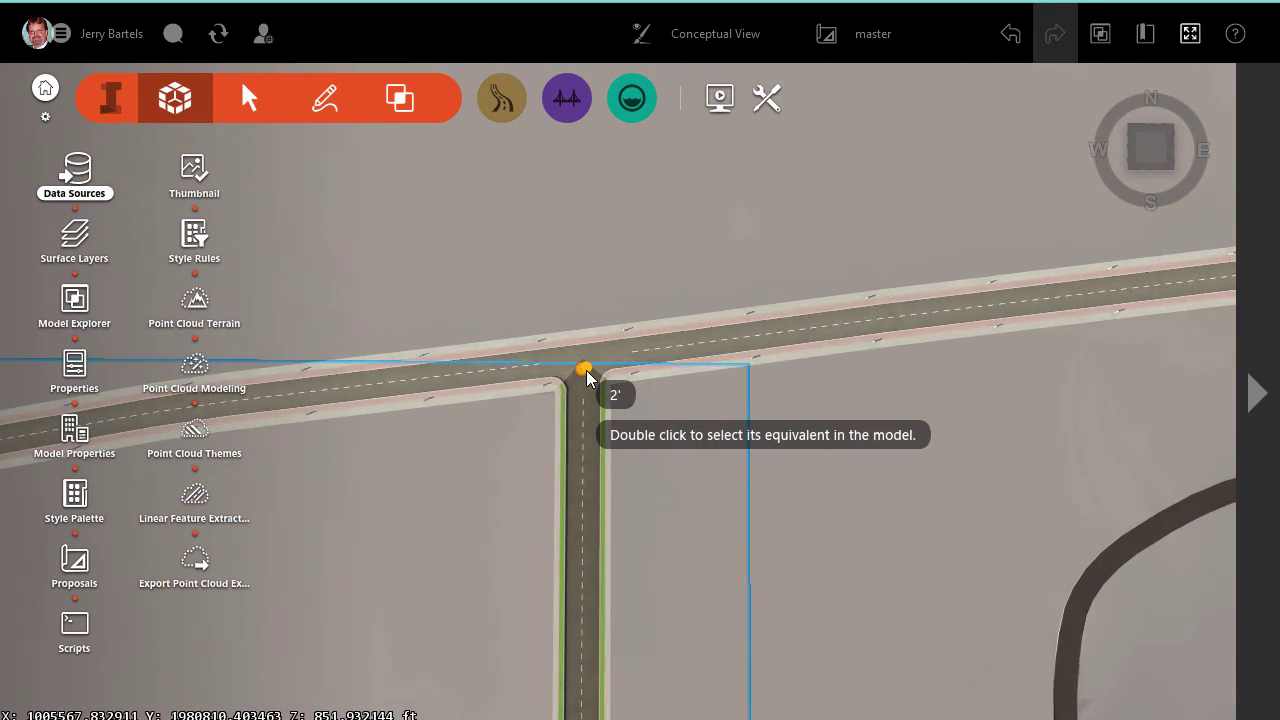
scroll(587, 376, up, 3)
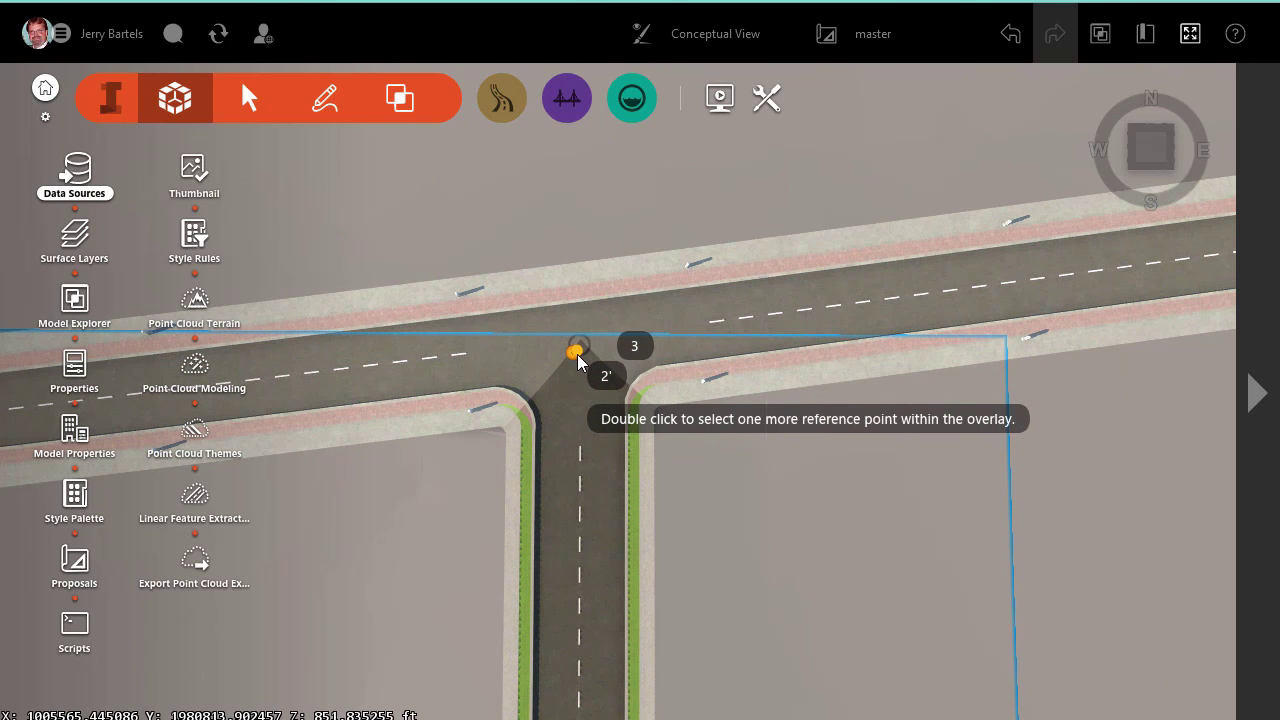
scroll(654, 450, down, 5)
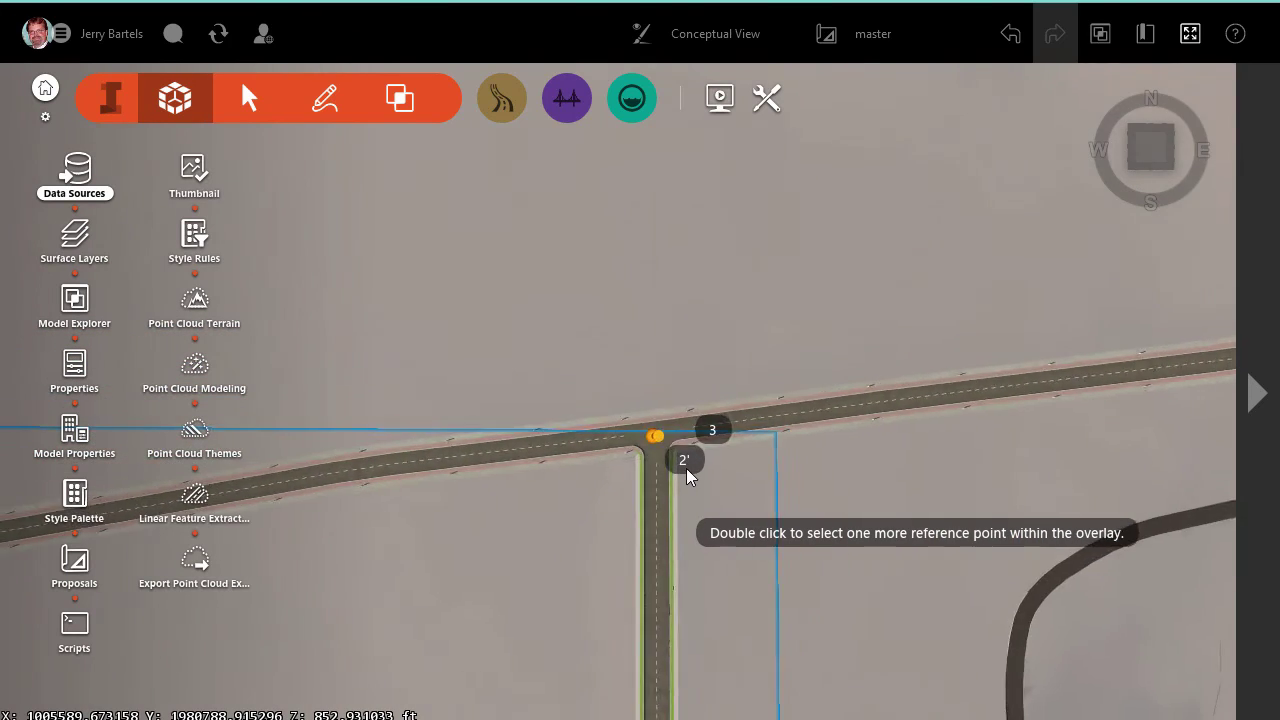
Place reference point 3 at the overlay's lower-right road intersection
scroll(686, 468, down, 3)
drag(755, 427, 736, 226)
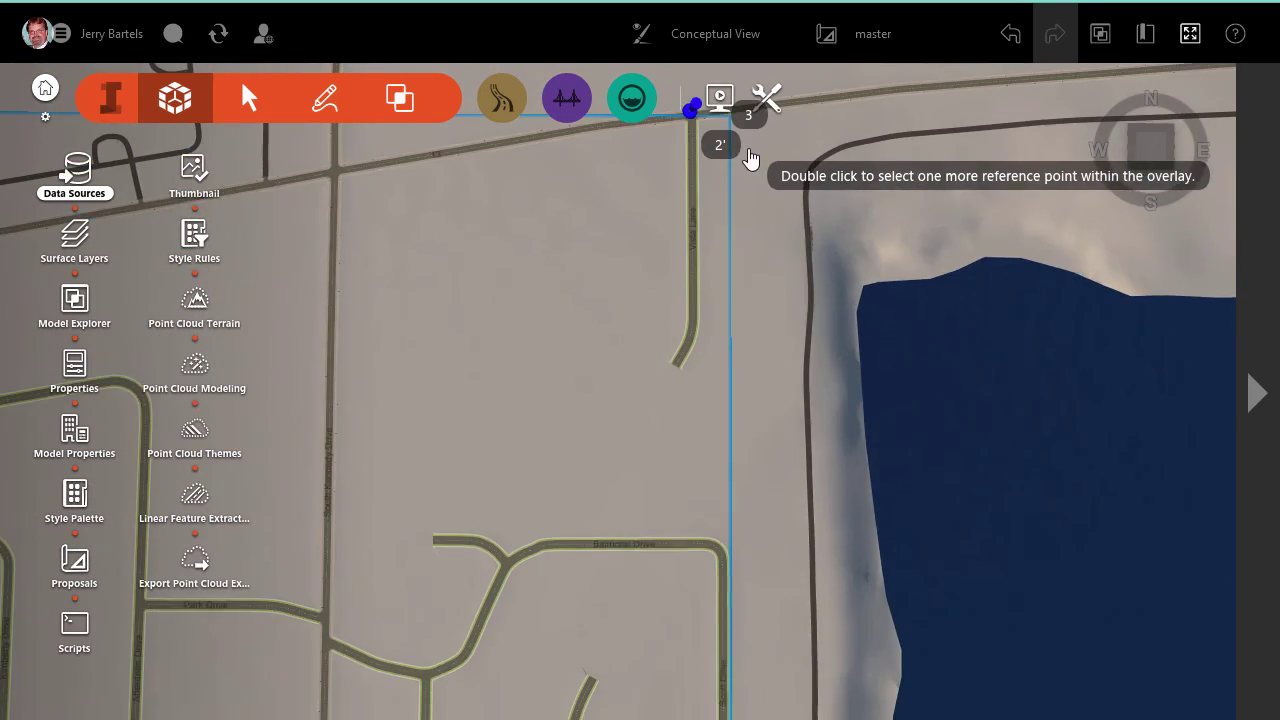
drag(751, 506, 737, 171)
drag(749, 543, 736, 456)
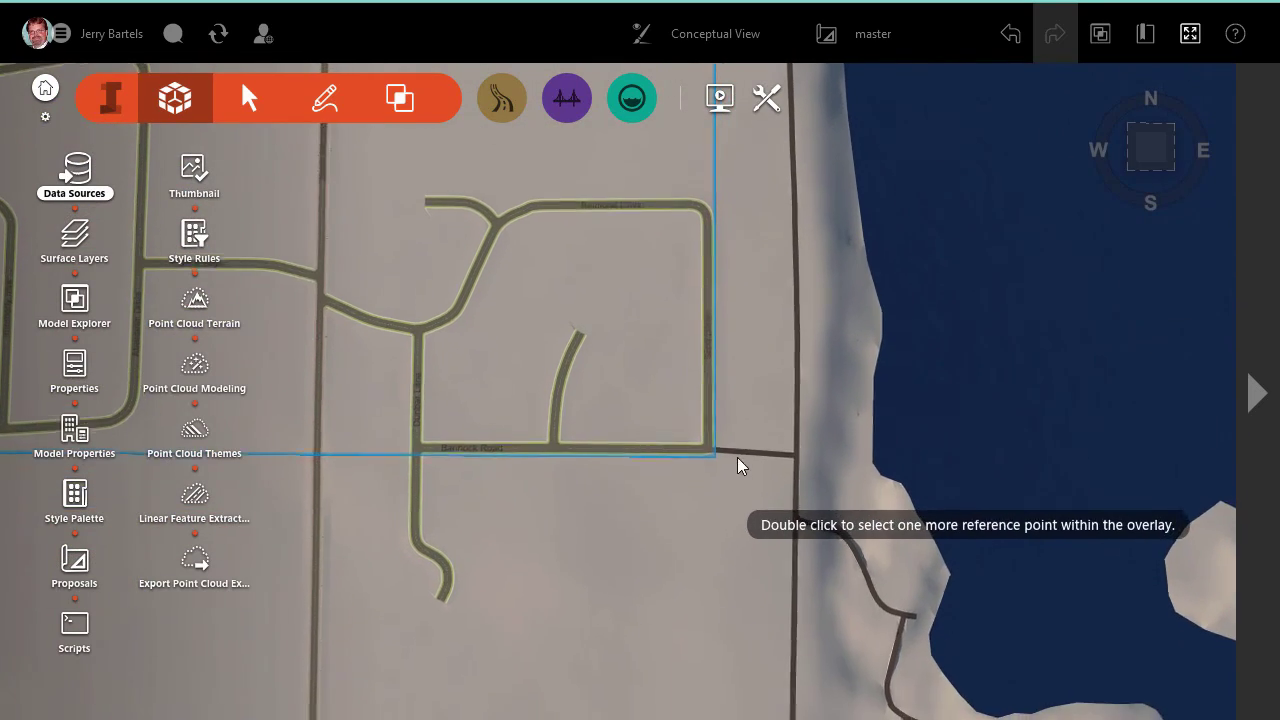
scroll(720, 455, up, 8)
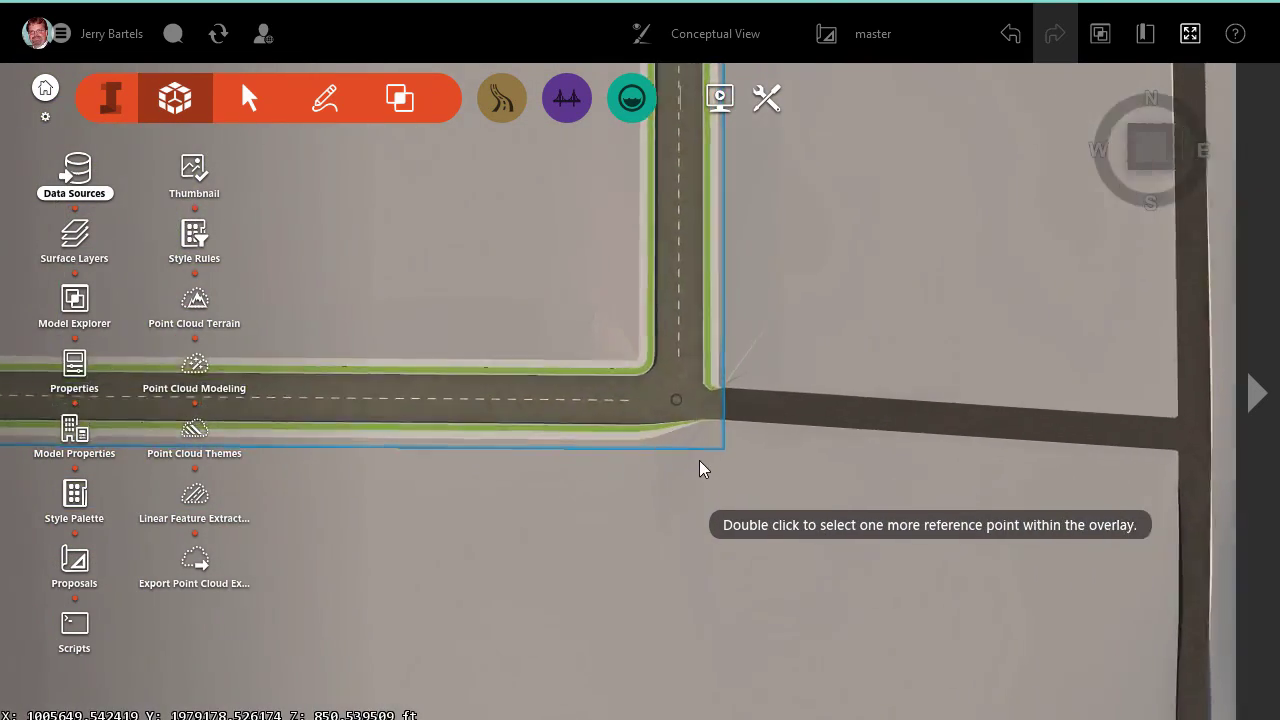
scroll(700, 463, up, 3)
double_click(644, 319)
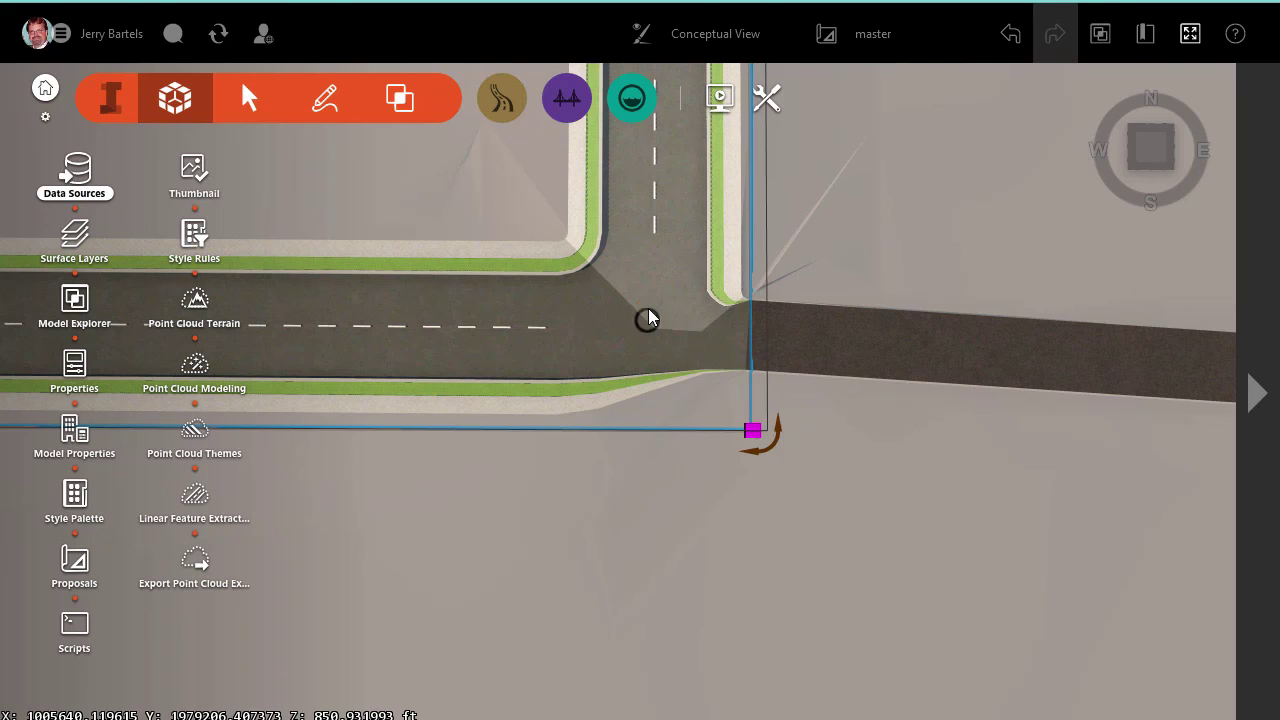
Pan across the network to check Braeburn Road, Park Drive and Dunbar Lane labels align with roads
scroll(655, 418, down, 4)
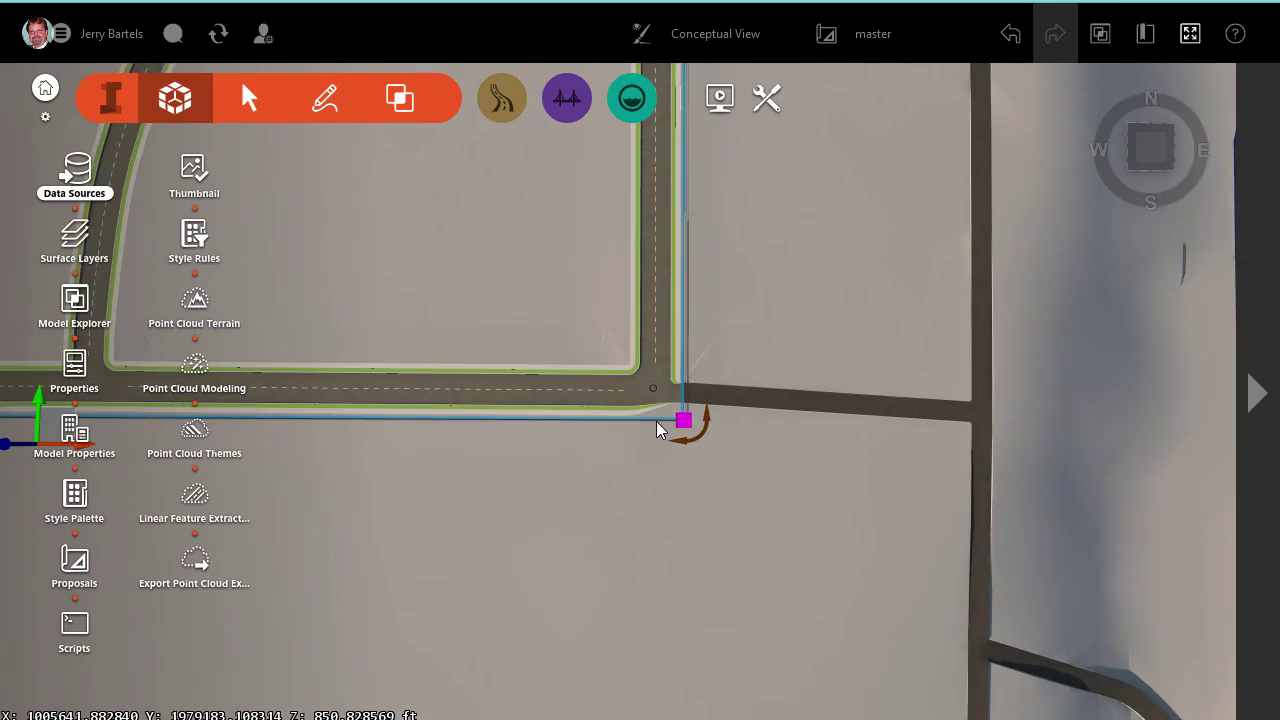
scroll(656, 430, down, 3)
drag(407, 338, 822, 447)
drag(451, 268, 908, 400)
drag(724, 299, 766, 390)
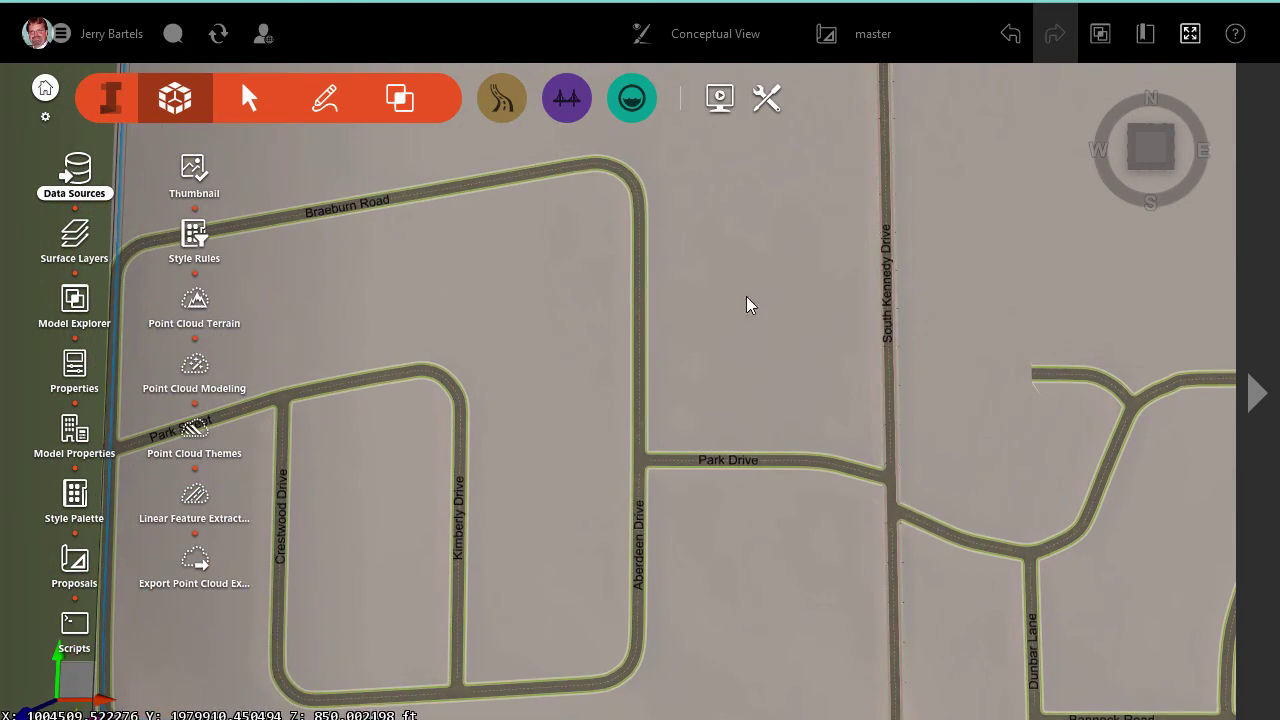
Turn the imagery surface layer back on and apply it to show the aerial photo
click(76, 240)
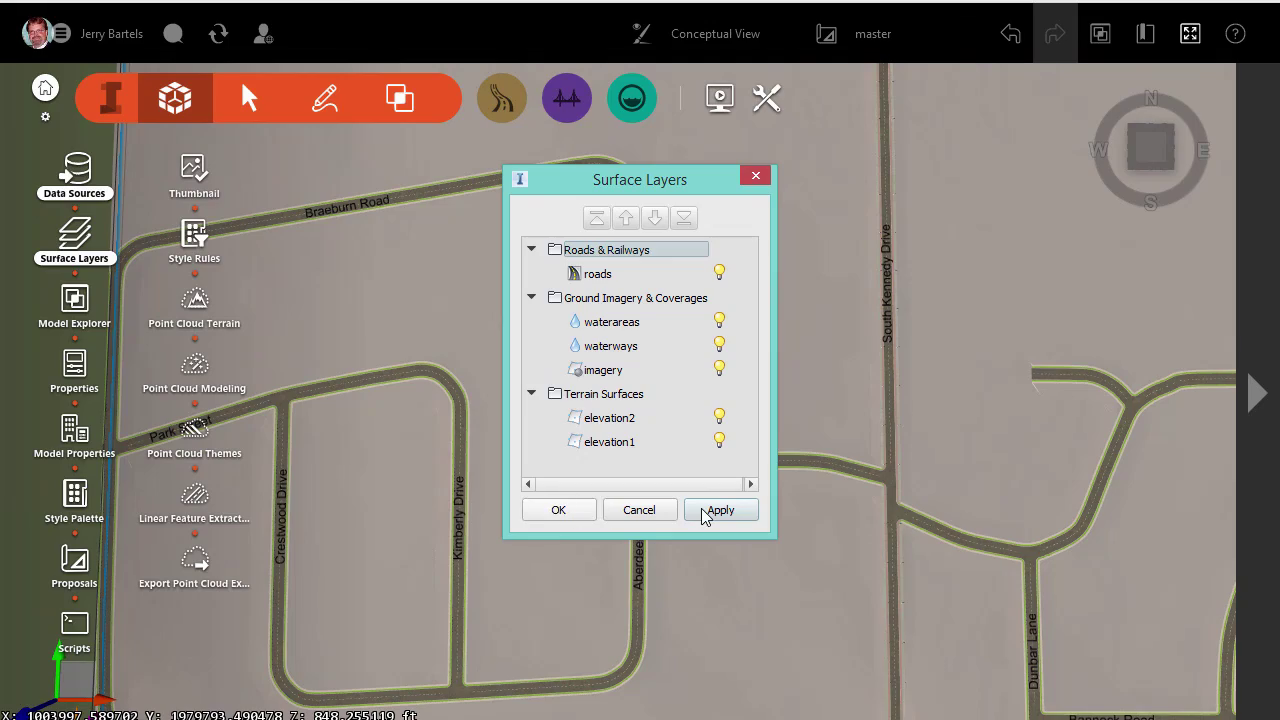
click(584, 513)
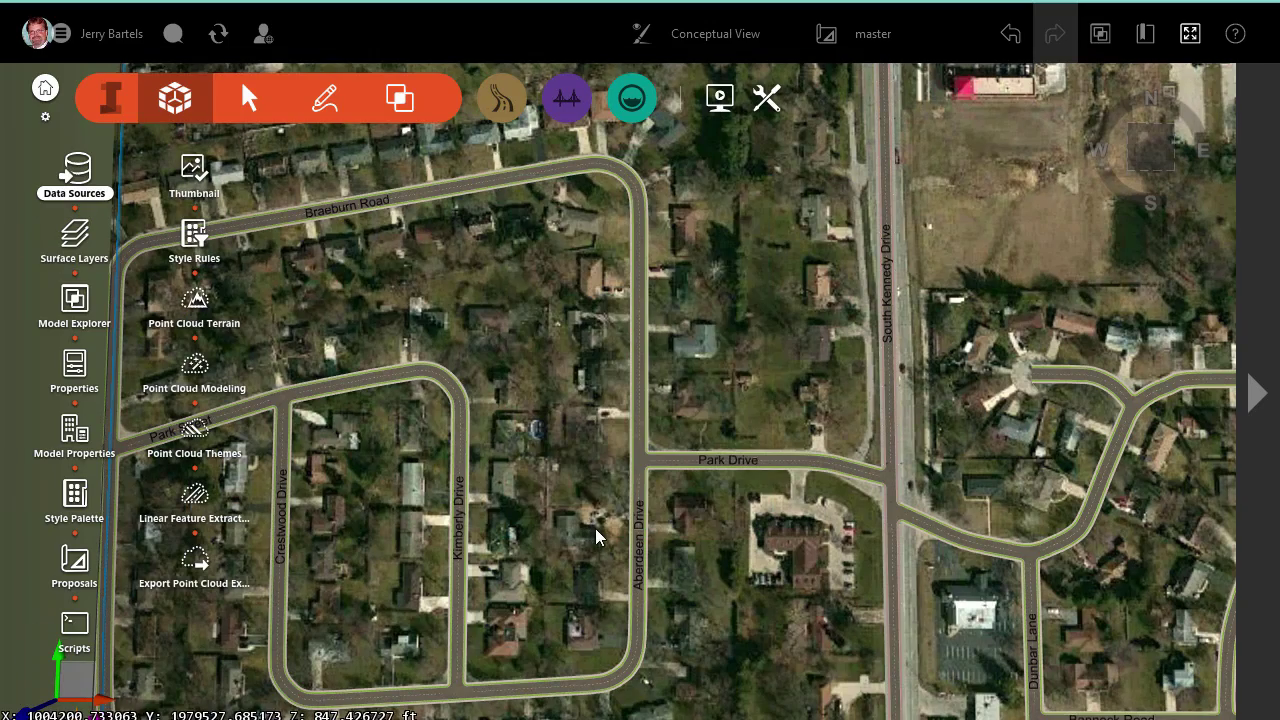
Zoom in on the Kimberly Drive label over the aerial photo, then tilt into a 3-D perspective
scroll(595, 530, up, 2)
scroll(592, 536, up, 3)
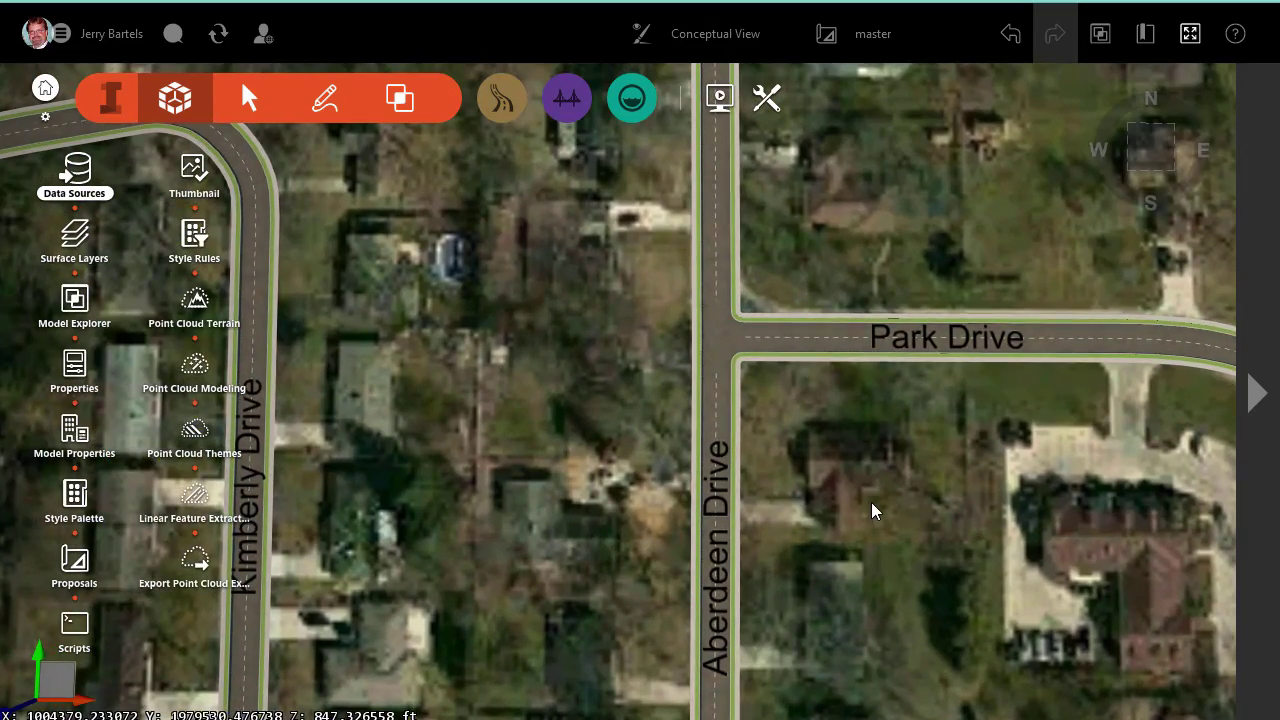
drag(871, 502, 1003, 384)
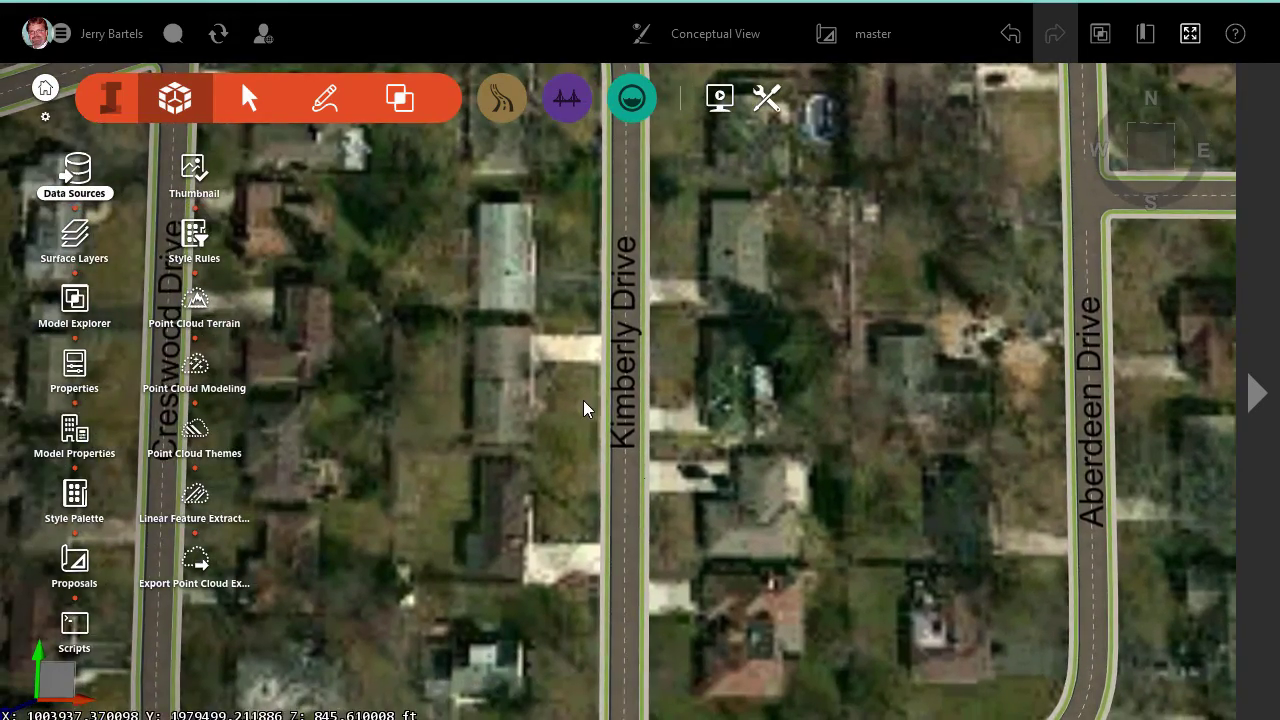
scroll(585, 406, up, 3)
scroll(585, 408, up, 4)
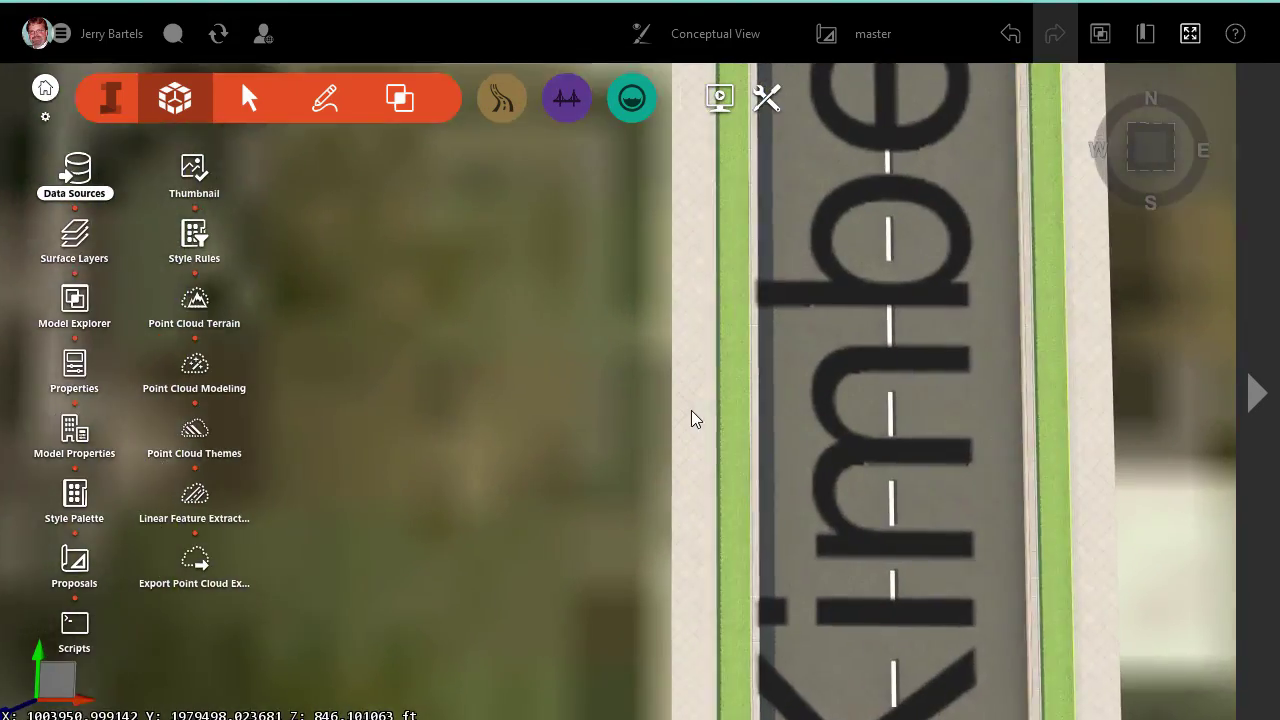
scroll(877, 434, up, 3)
scroll(877, 434, down, 2)
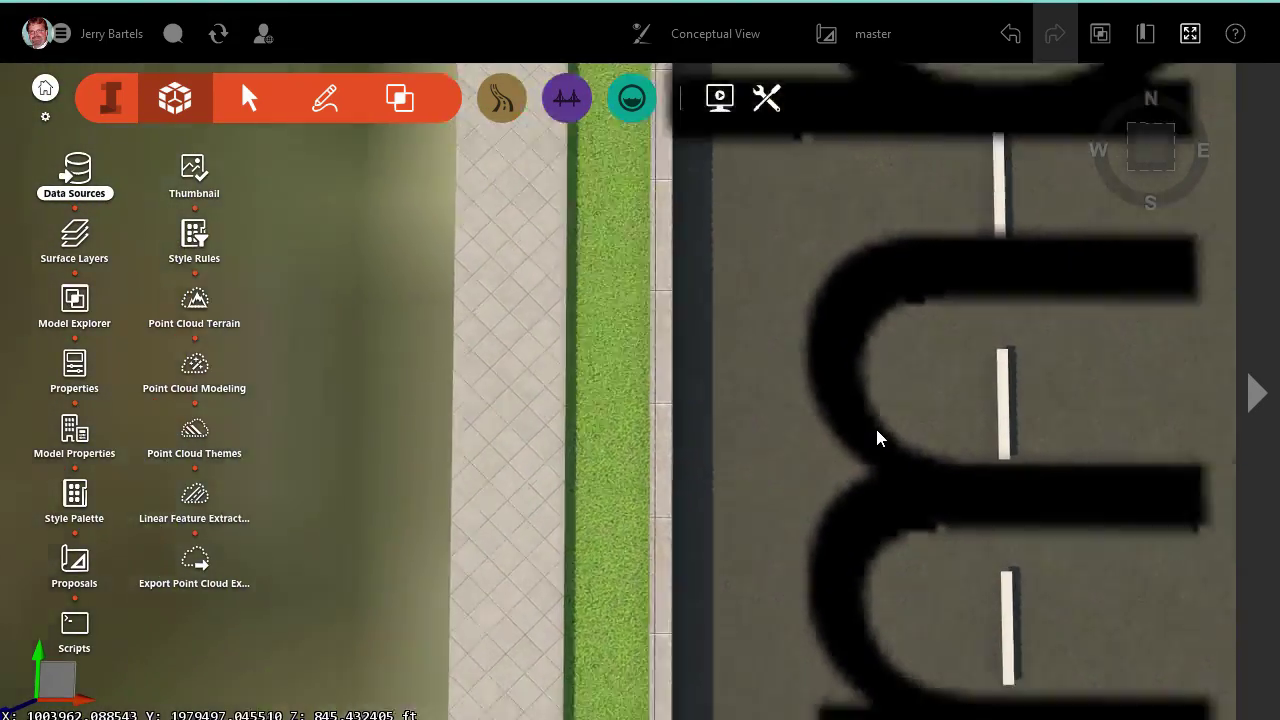
scroll(875, 440, down, 5)
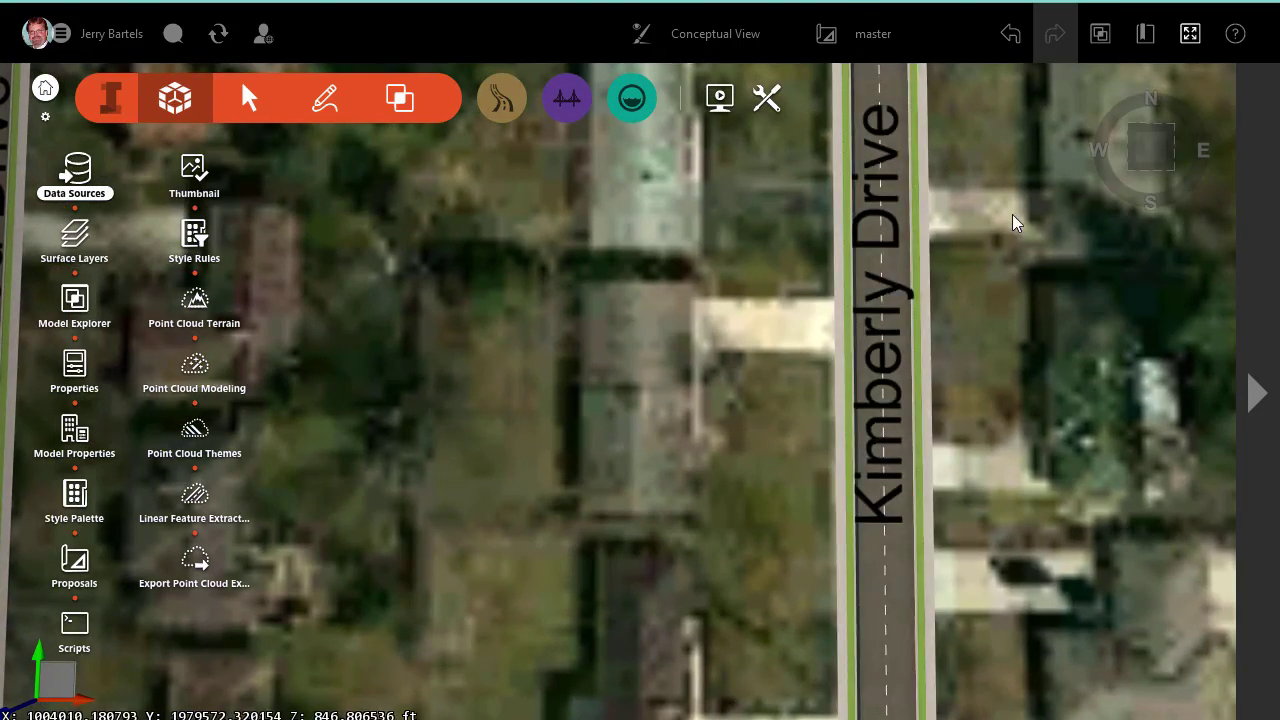
drag(1012, 214, 954, 318)
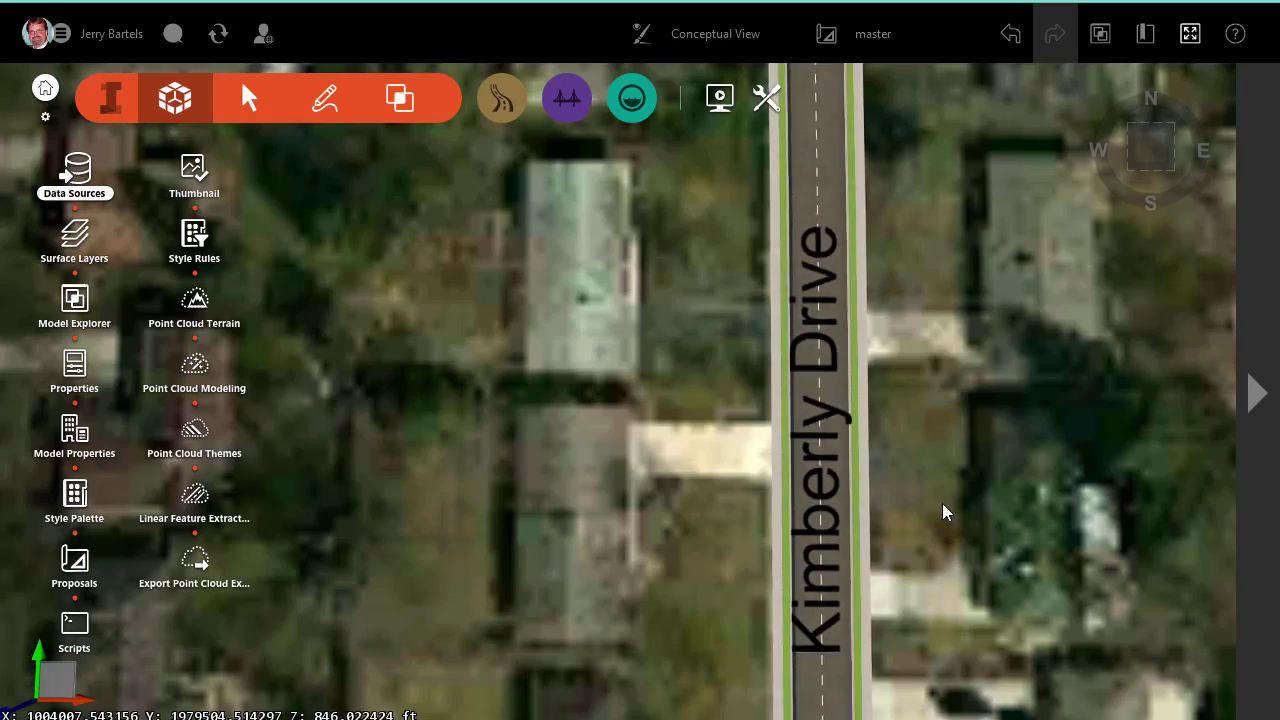
right_drag(943, 500, 777, 369)
Orbit the 3-D view to check the Kimberly Drive, Crestwood Drive and Park Street labels
drag(558, 370, 753, 414)
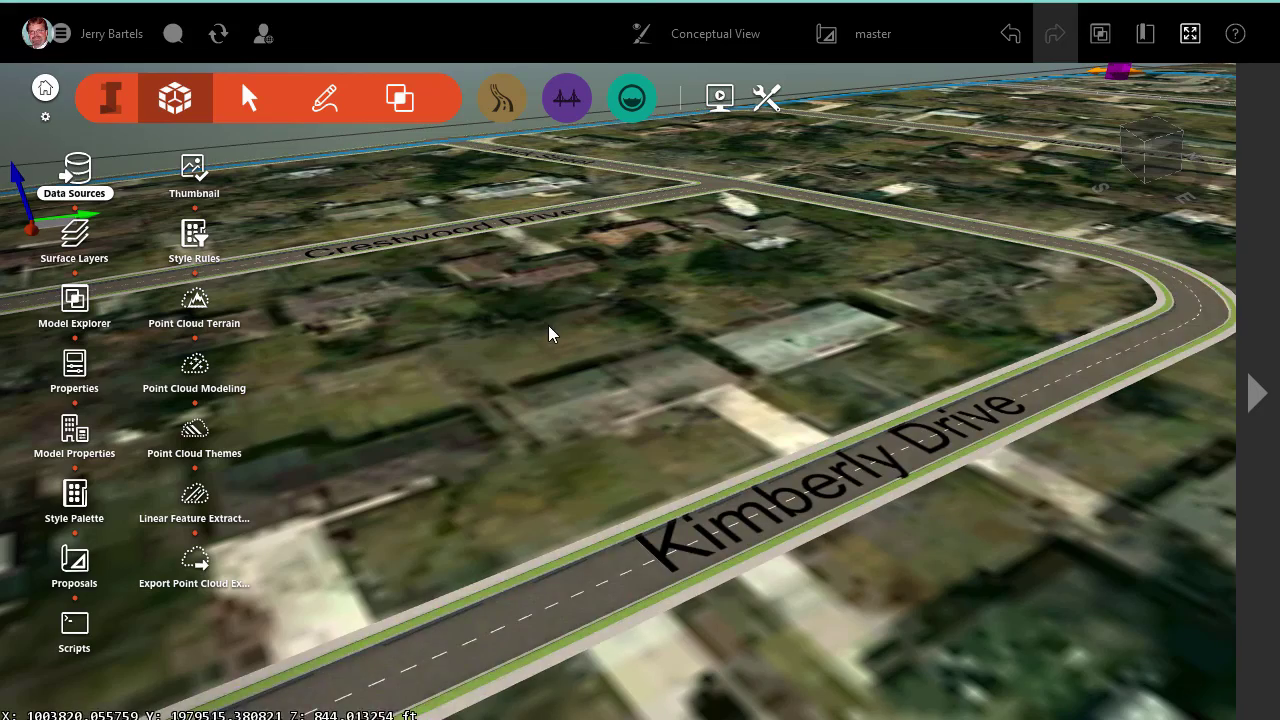
drag(548, 325, 770, 520)
drag(672, 370, 628, 630)
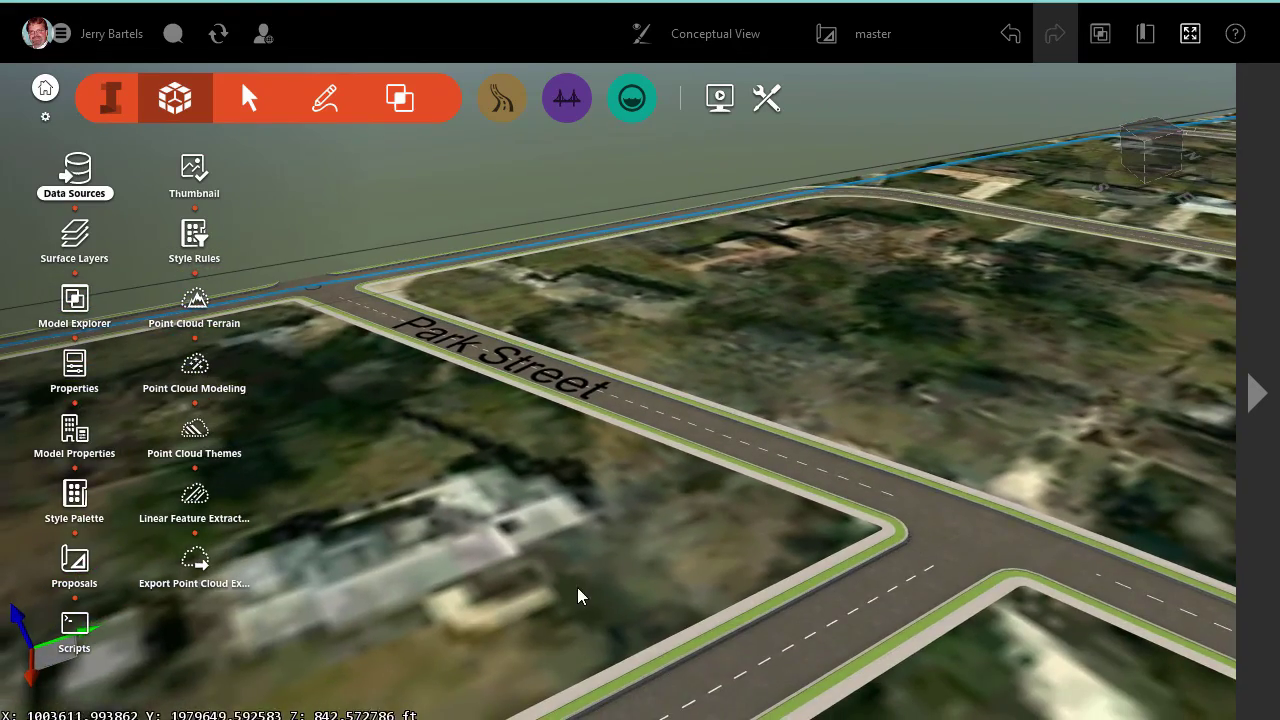
drag(578, 582, 855, 618)
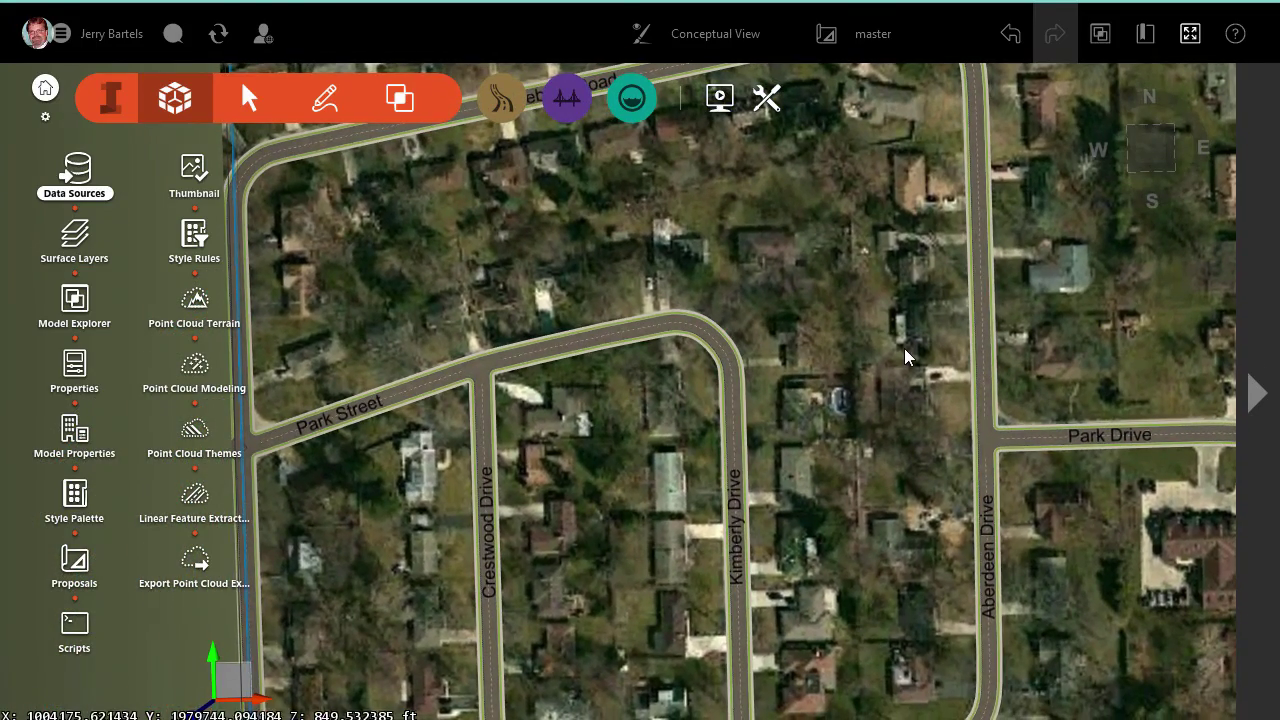
Zoom and orbit to inspect the Balmoral Drive, Dunbar Lane and Bannock Road labels
scroll(725, 563, down, 6)
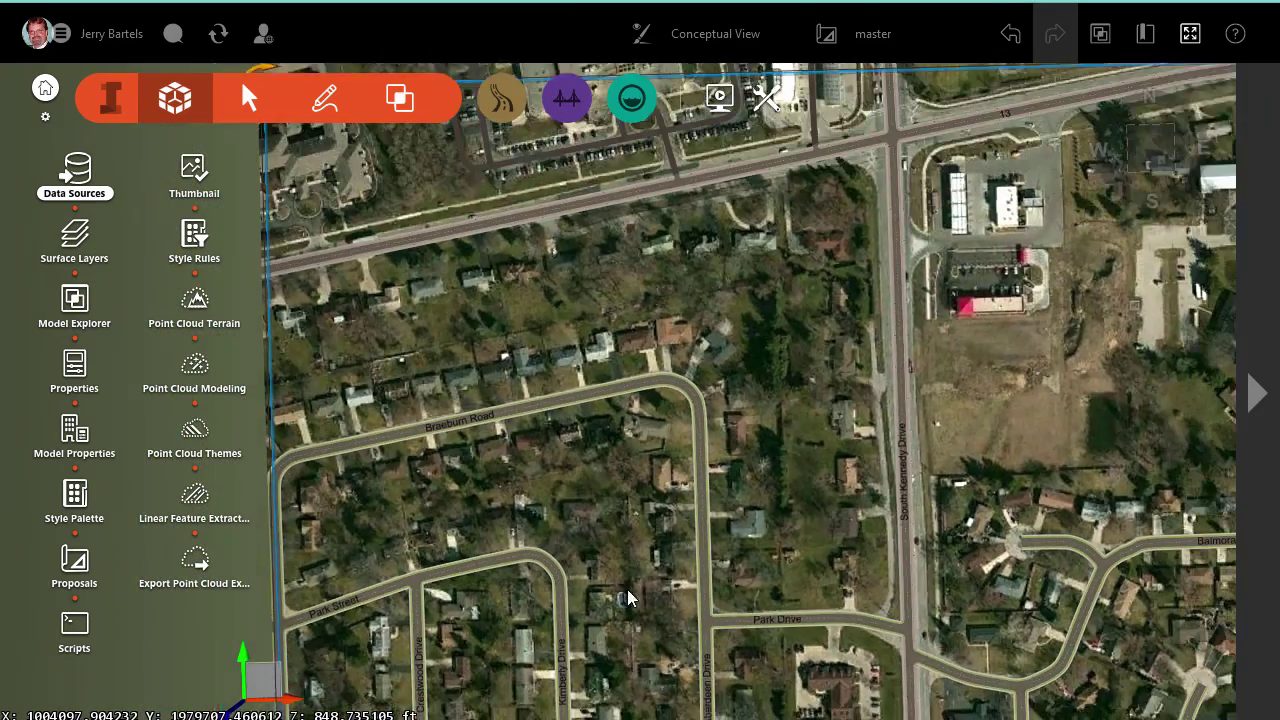
scroll(628, 596, down, 2)
drag(656, 402, 592, 385)
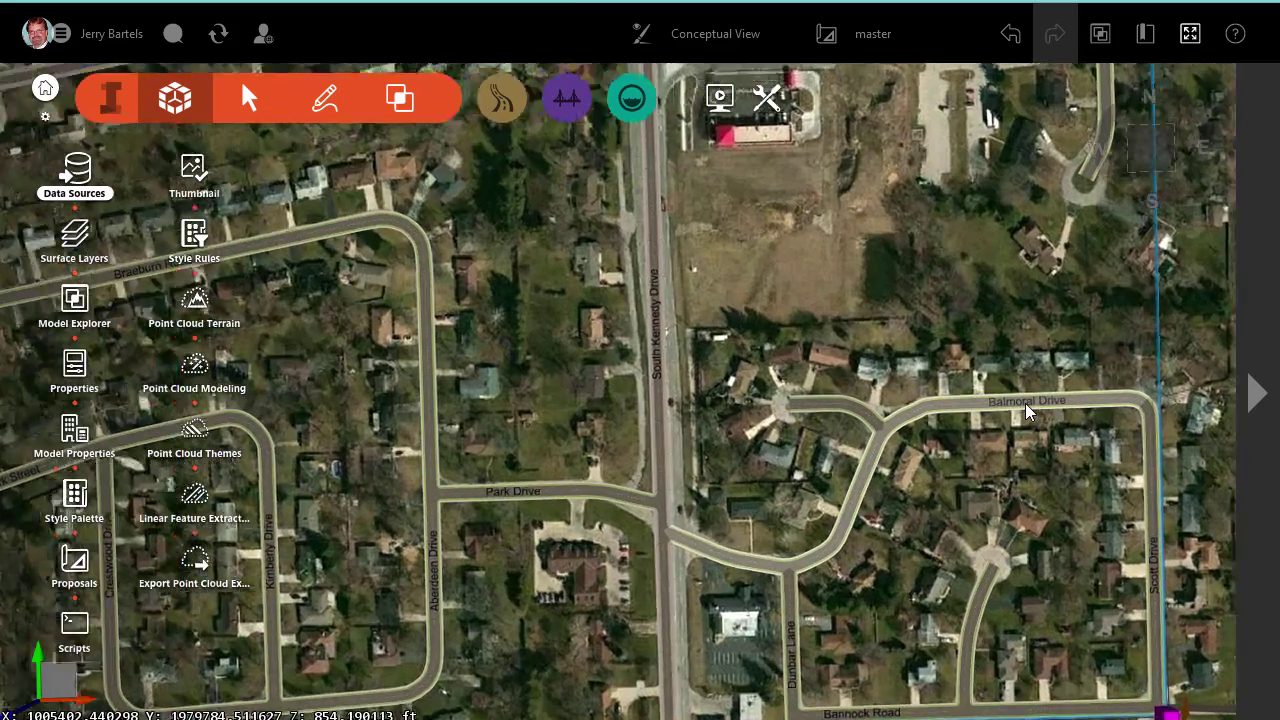
scroll(1006, 430, up, 5)
mouse_move(952, 410)
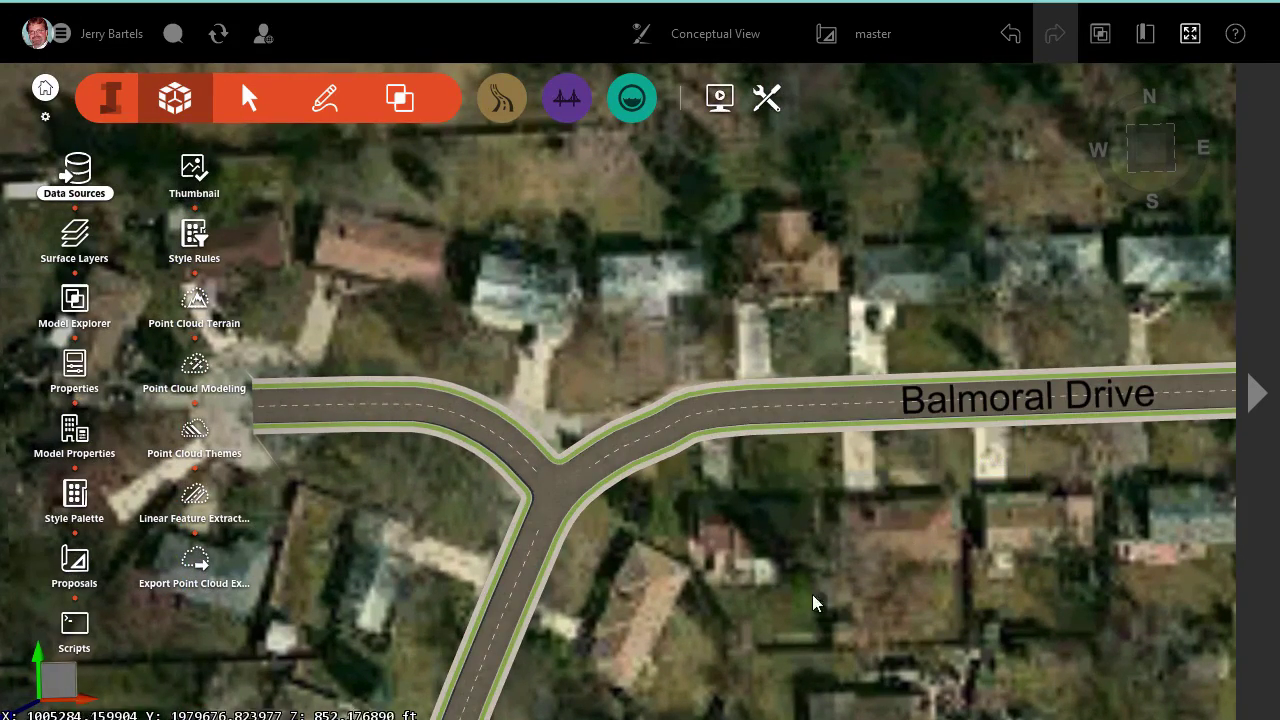
middle_drag(812, 594, 675, 407)
middle_drag(443, 479, 886, 415)
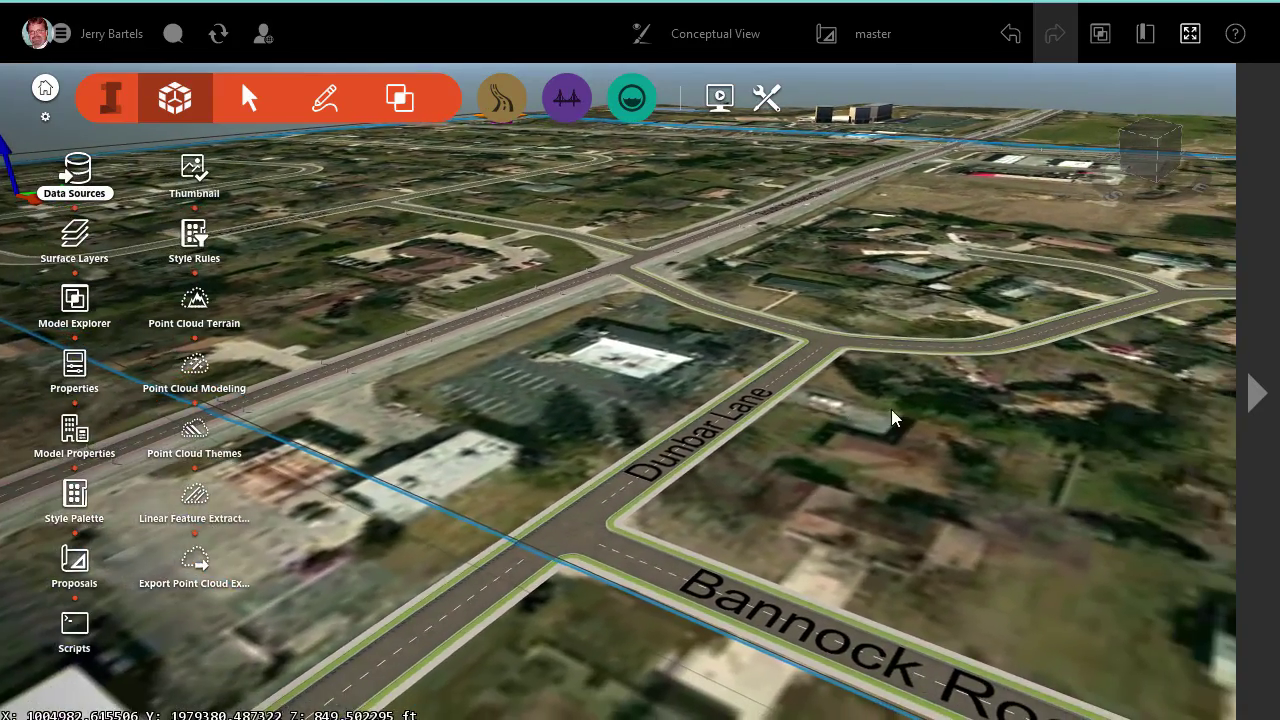